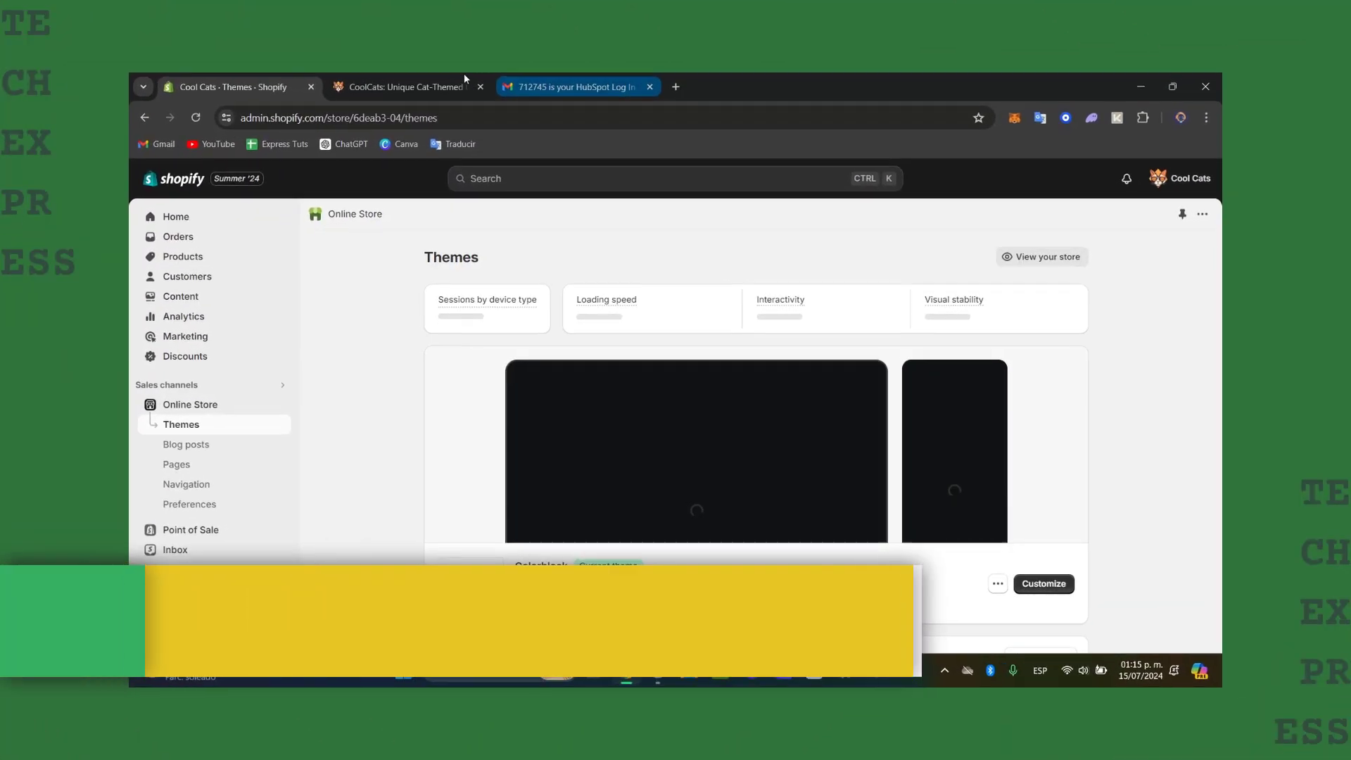
Step: View the live CoolCats storefront, then return to the Themes admin page
left_click(425, 73)
scroll(645, 314, "up", 5)
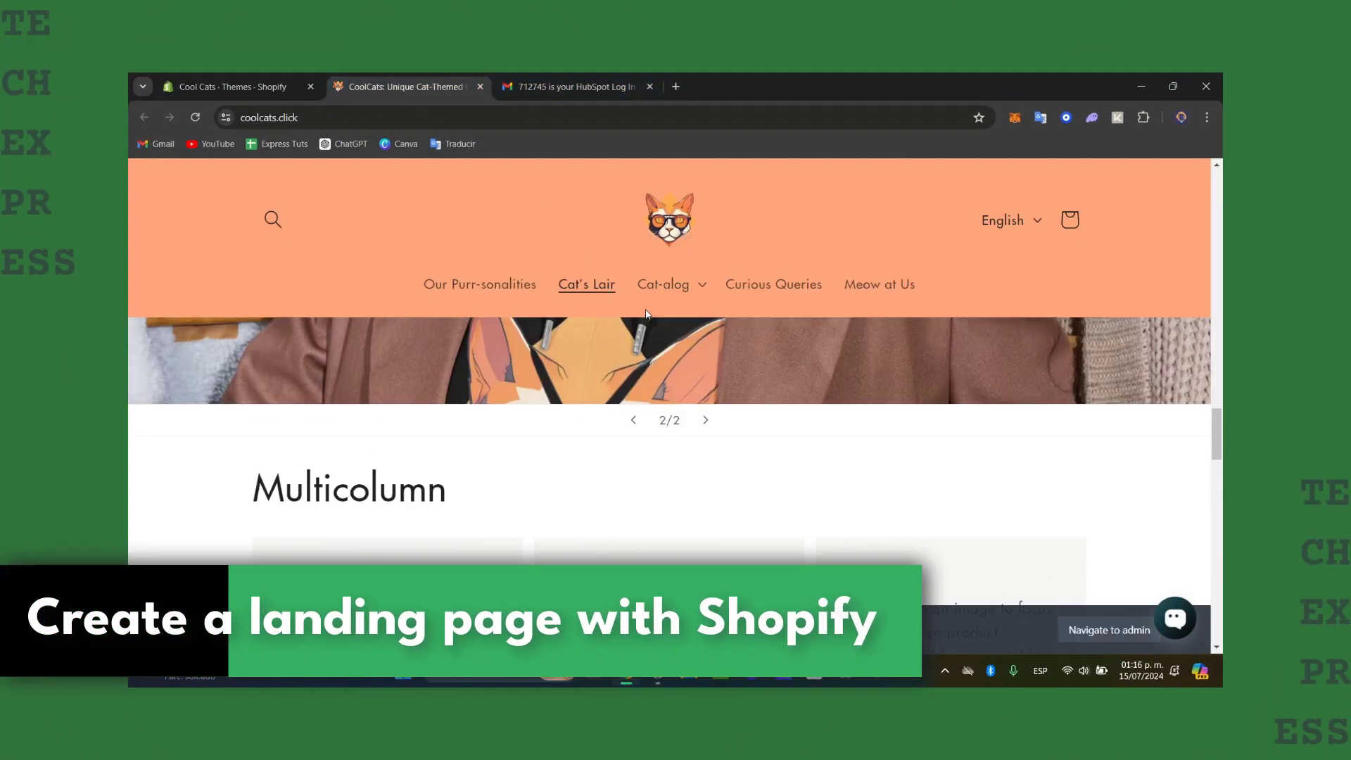
scroll(646, 314, "up", 10)
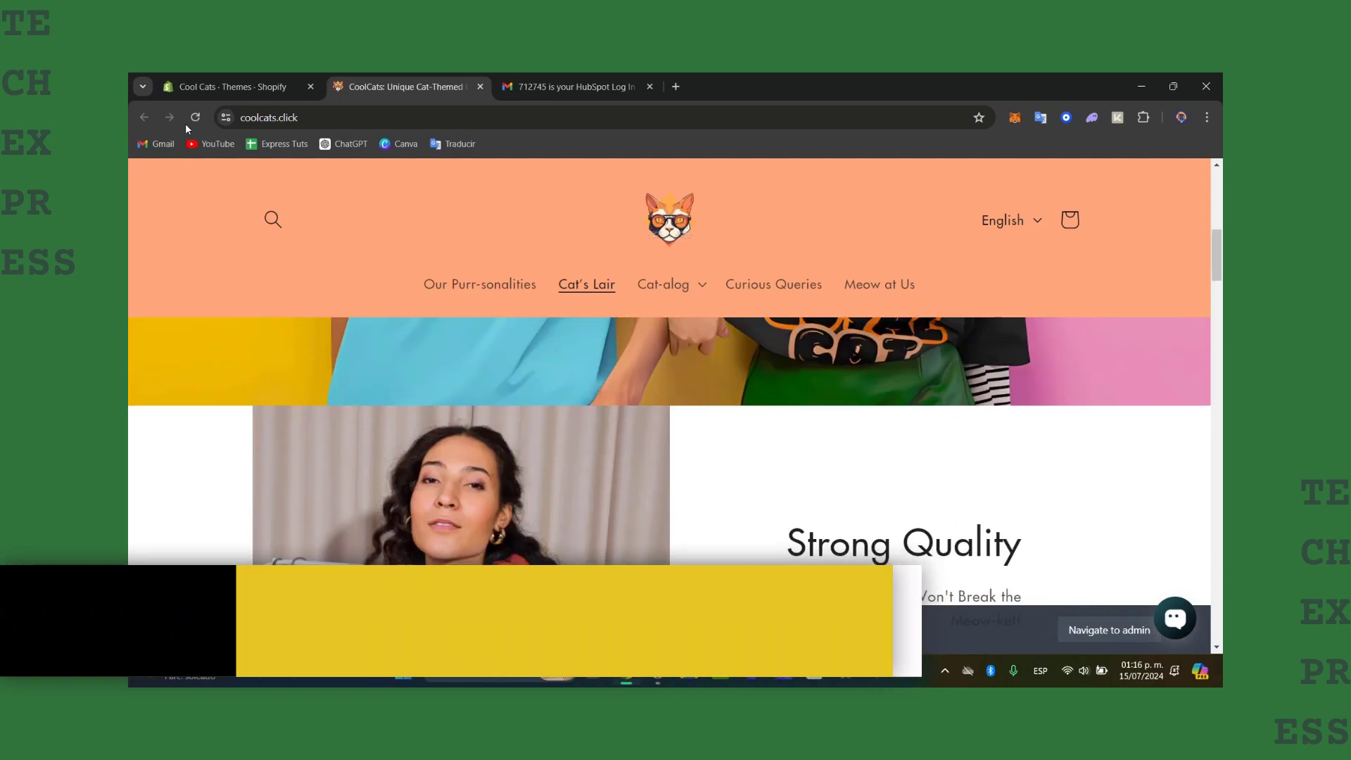
left_click(264, 73)
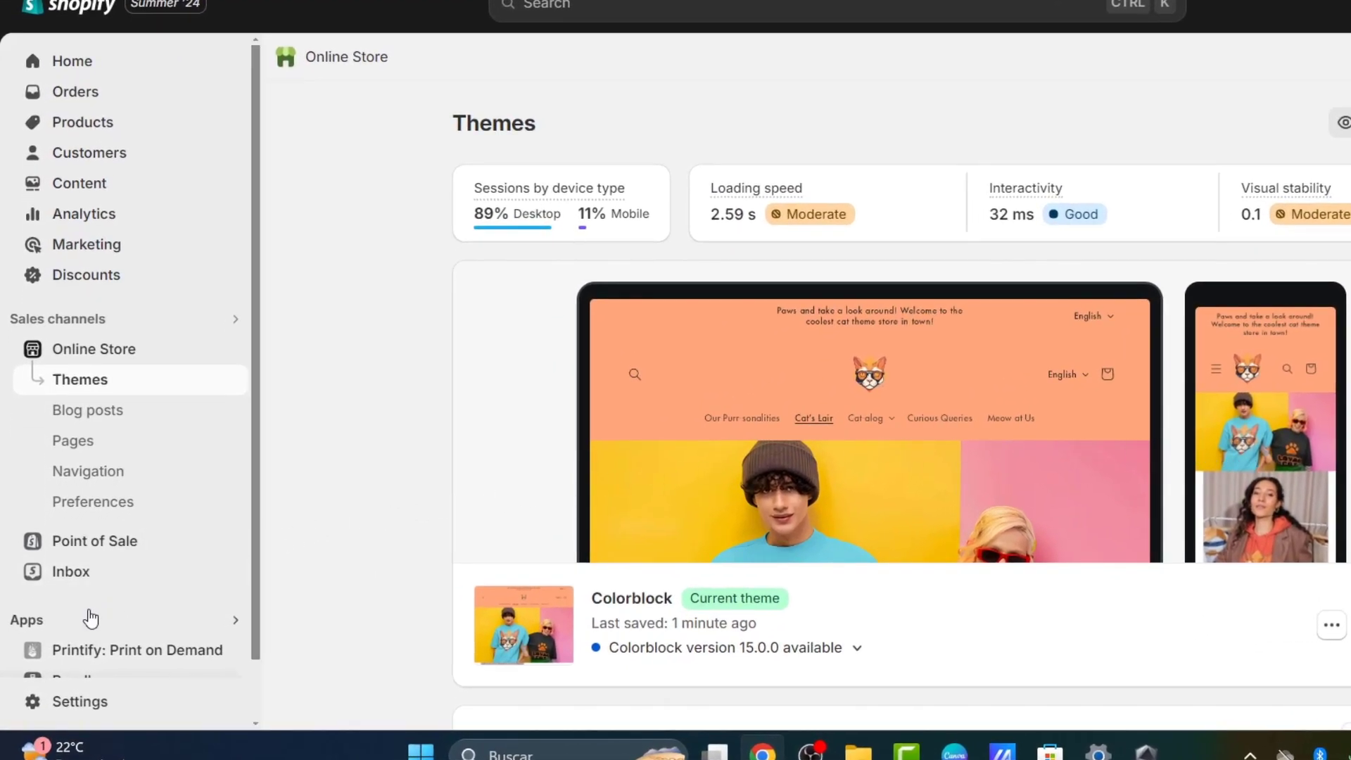
Step: Search the App Store for 'landing page' and browse the results
scroll(72, 628, "down", 1)
left_click(69, 555)
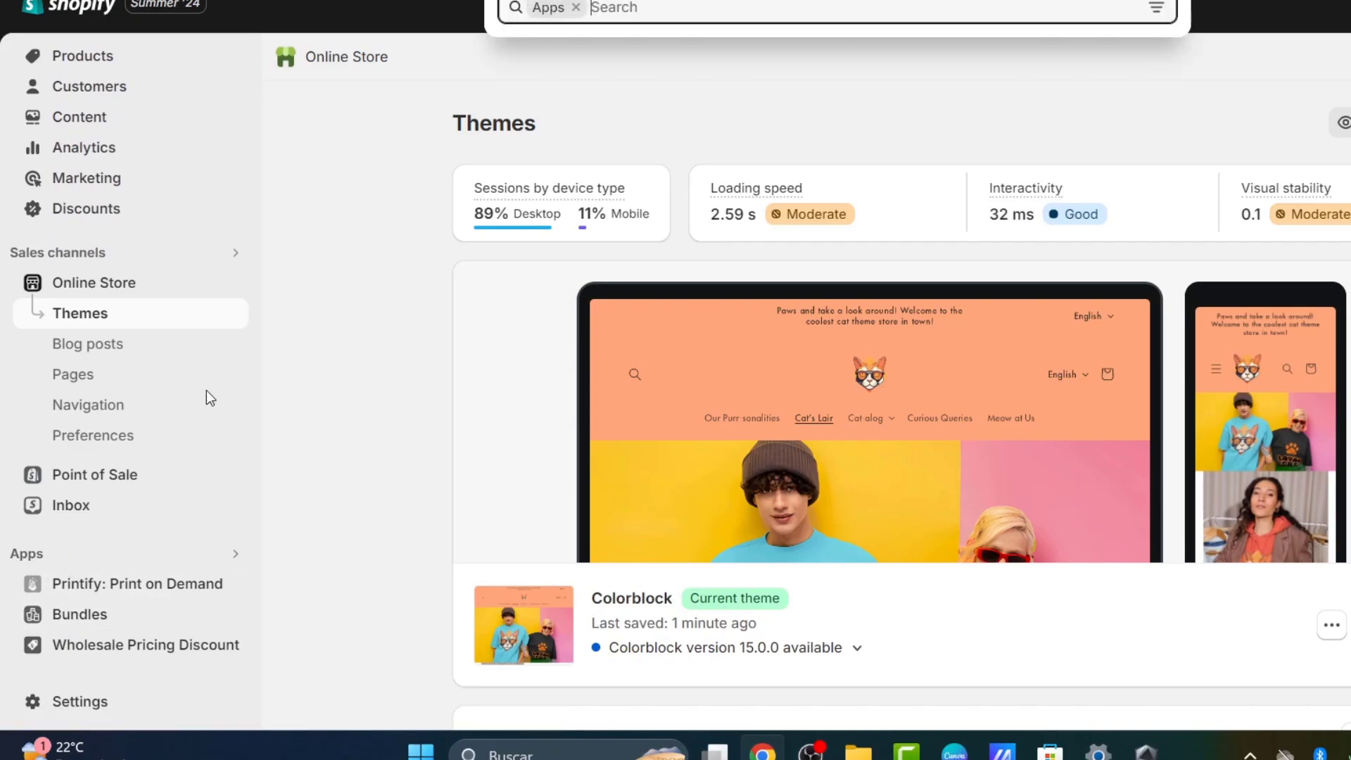
type("landing page")
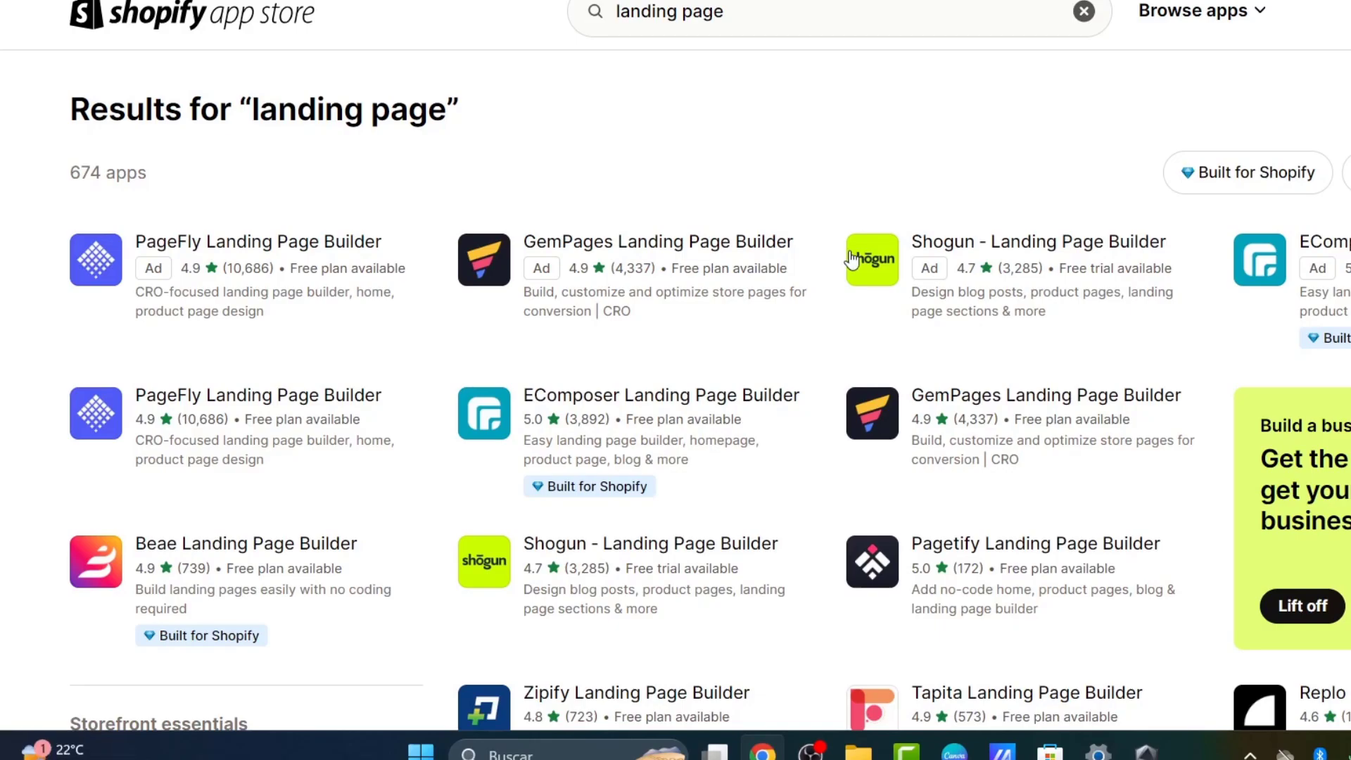
scroll(896, 353, "down", 8)
scroll(900, 351, "down", 5)
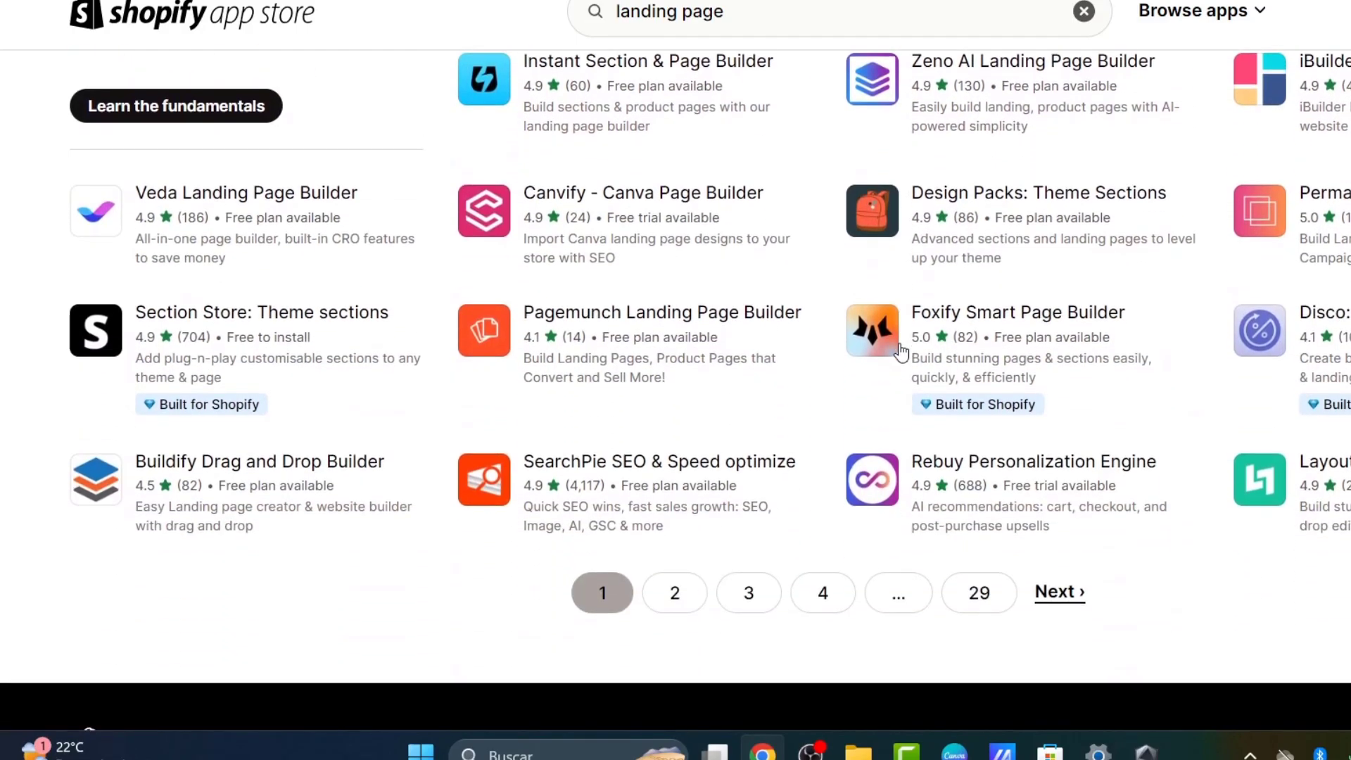
scroll(1187, 323, "up", 11)
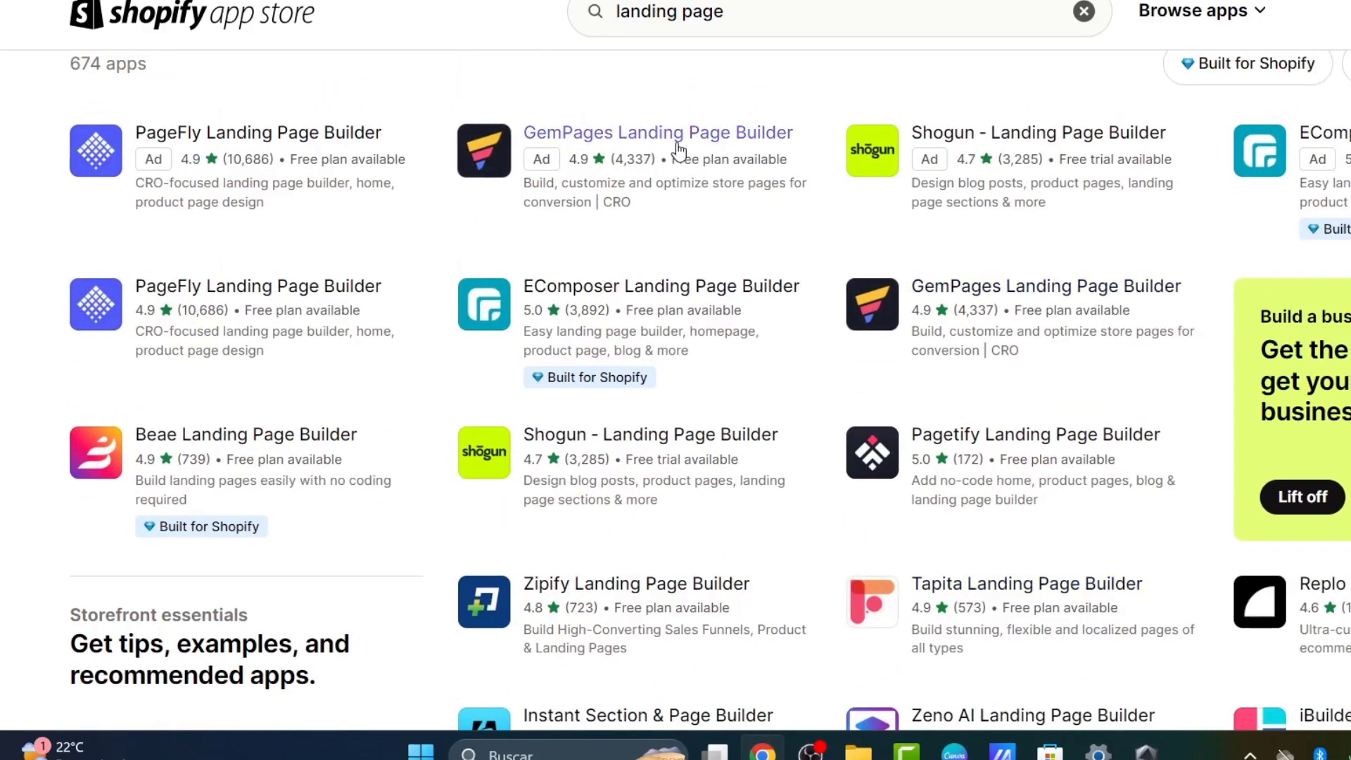
Step: Open the PageFly Landing Page Builder listing and install it on the Cool Cats store
left_click(225, 135)
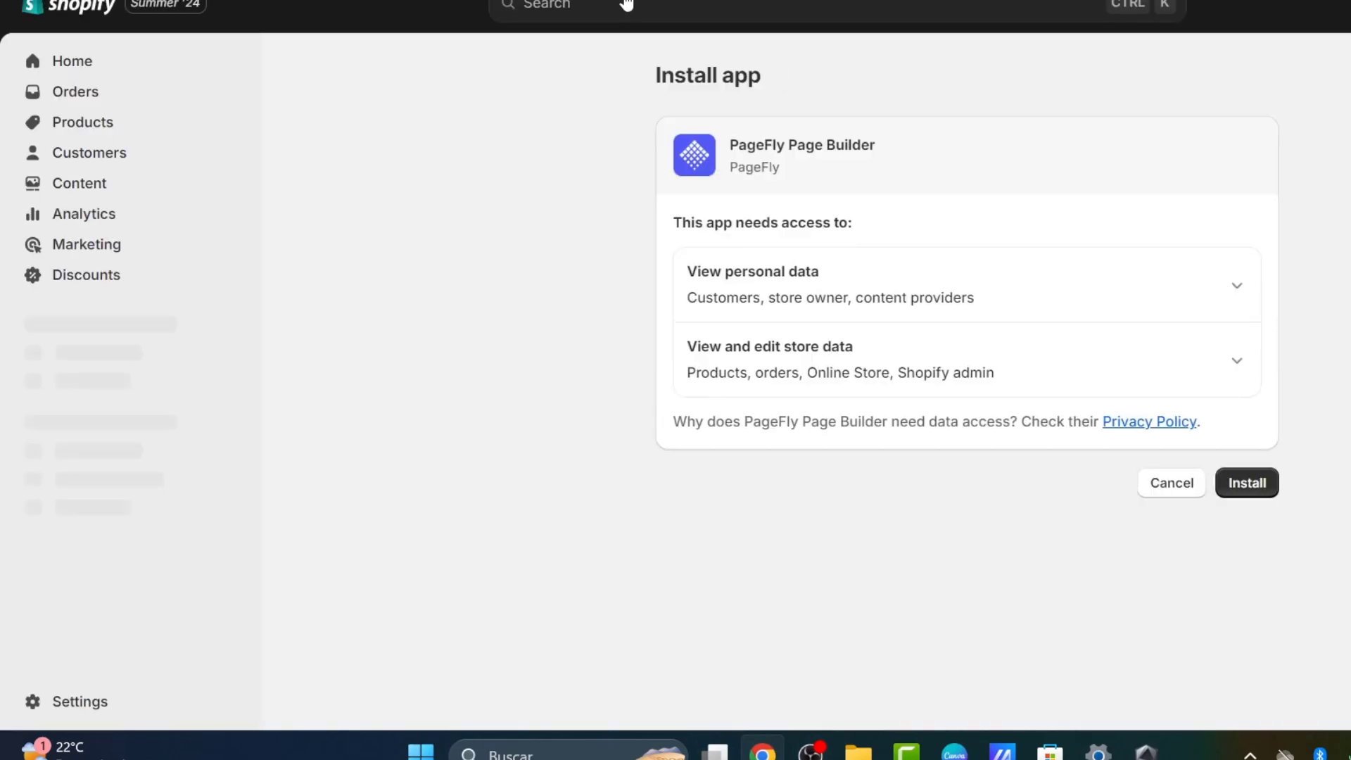
left_click(1256, 484)
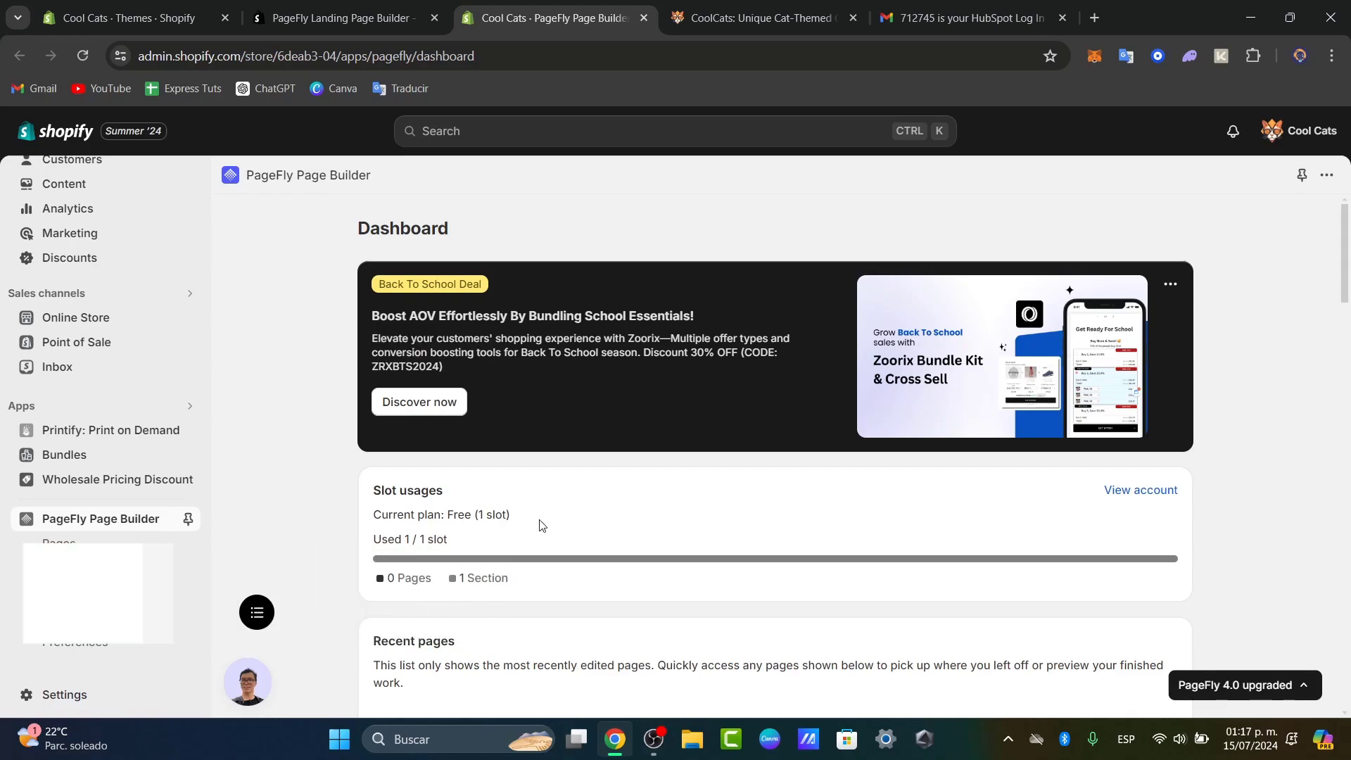
Step: From the dashboard's Recent pages, create a new Regular page from a template
scroll(615, 581, "down", 2)
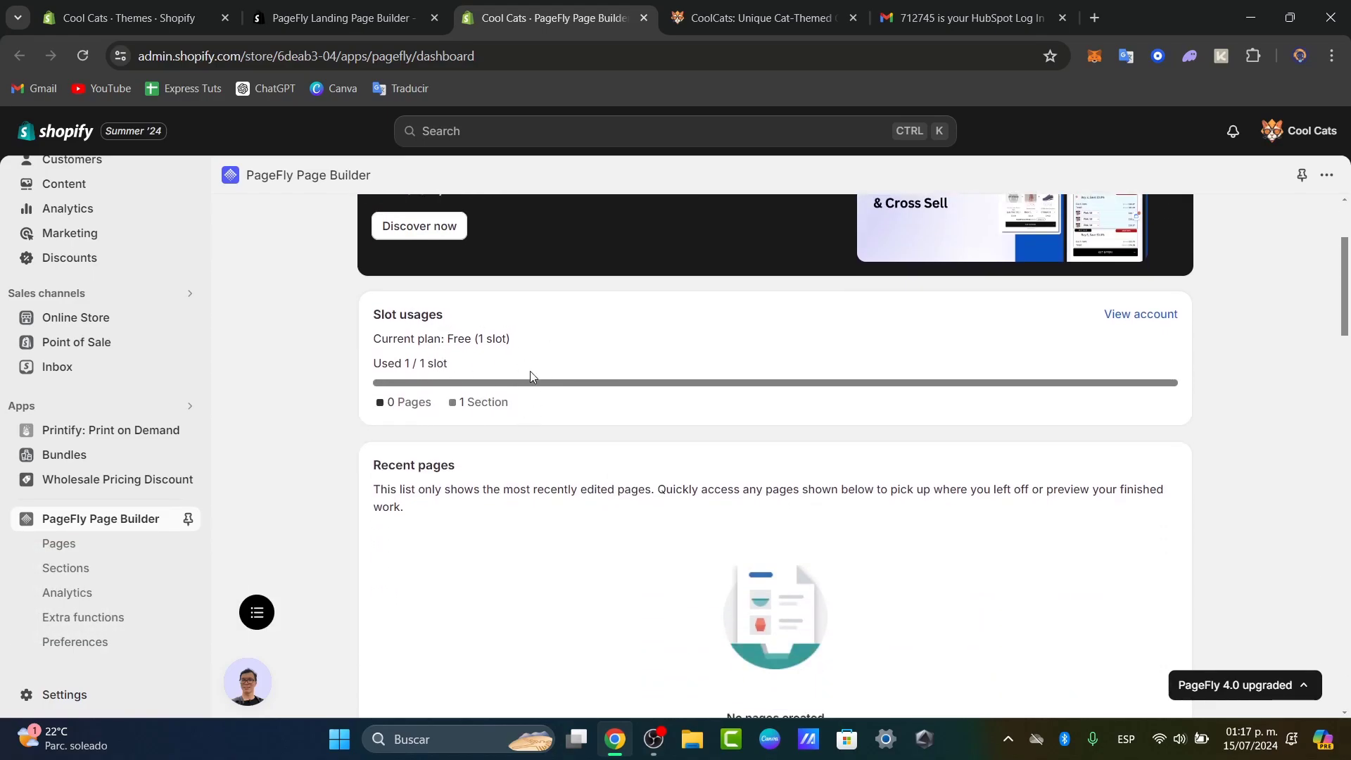
scroll(637, 378, "down", 3)
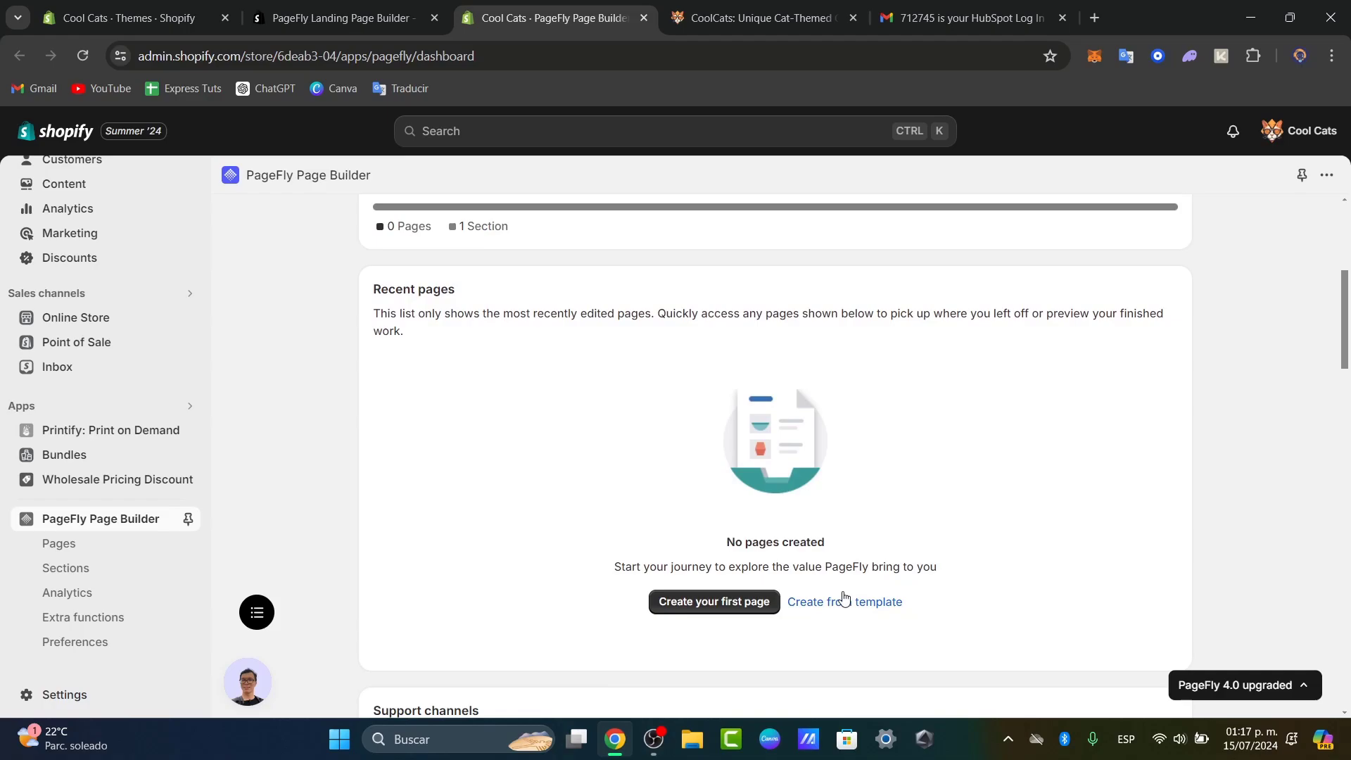
scroll(854, 621, "down", 1)
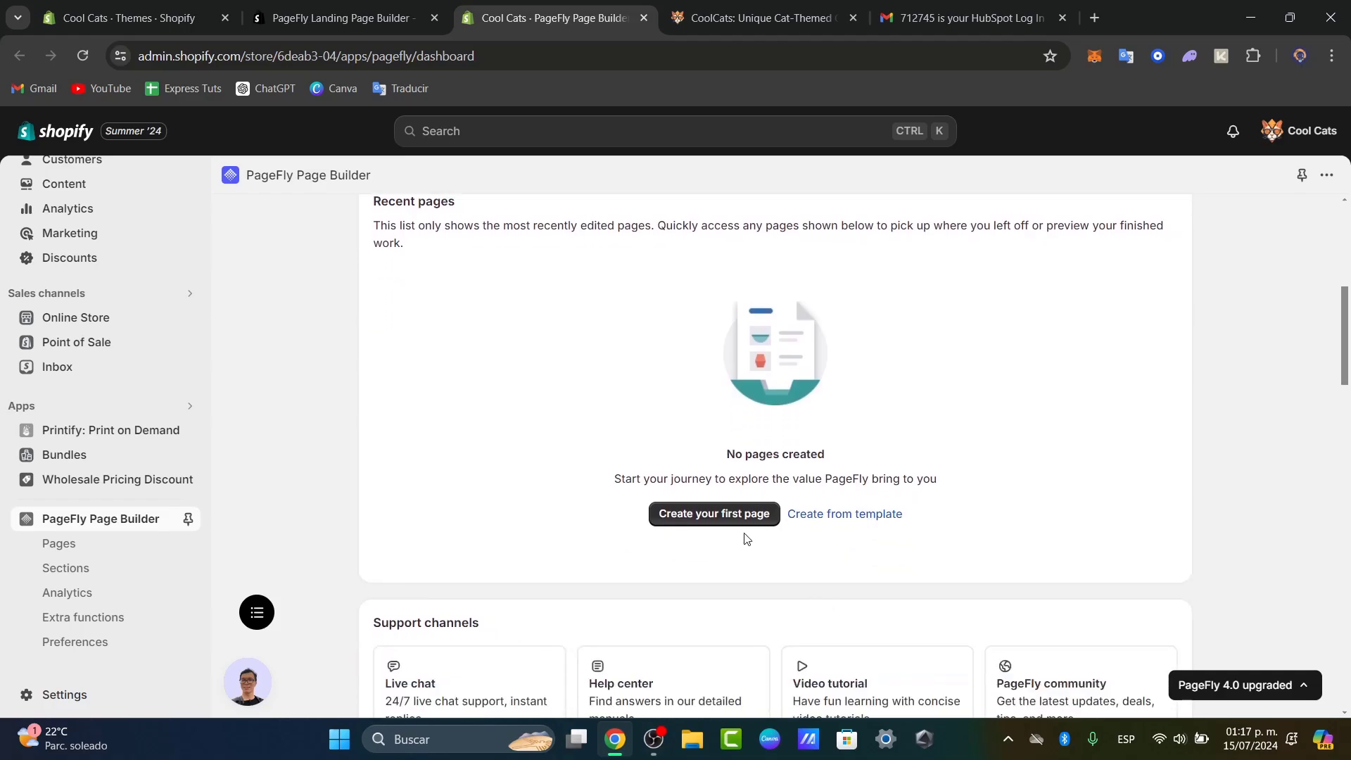
left_click(863, 513)
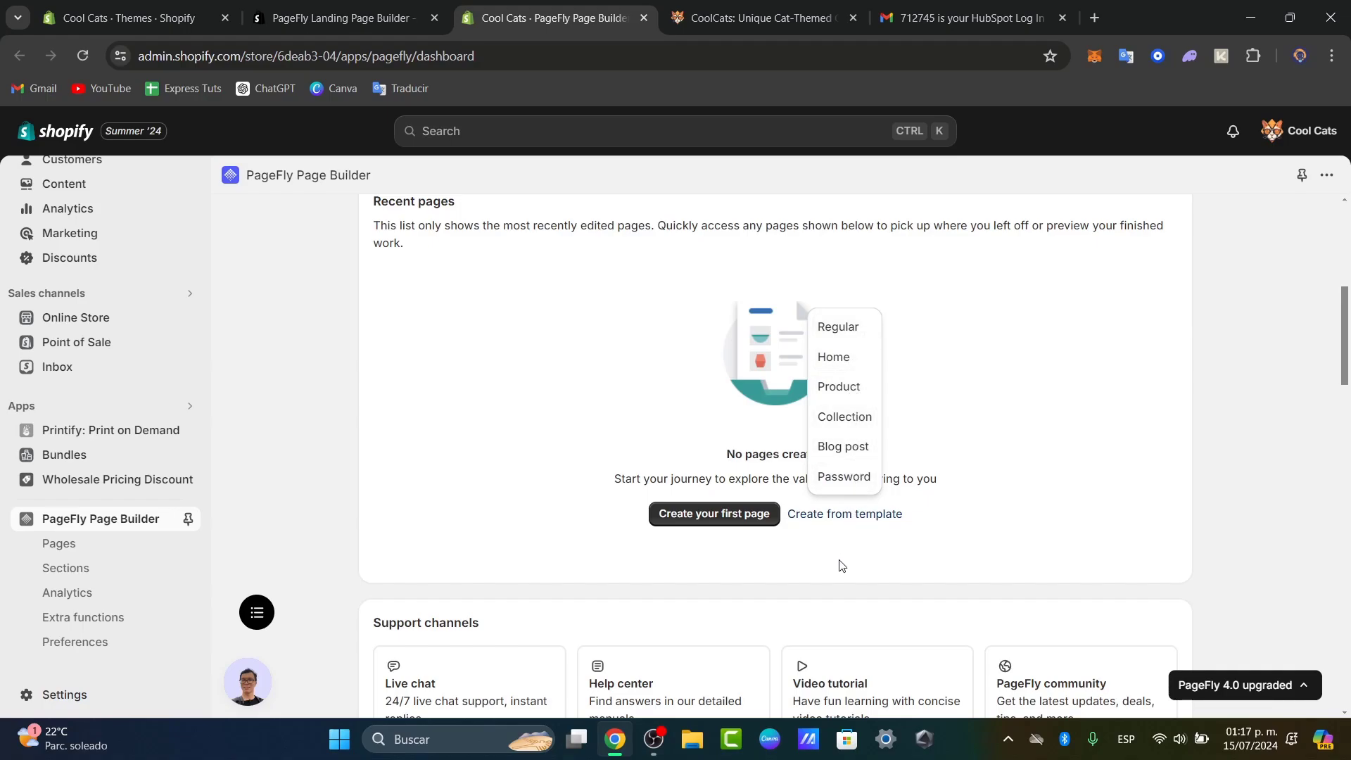
scroll(839, 565, "down", 3)
scroll(830, 537, "up", 1)
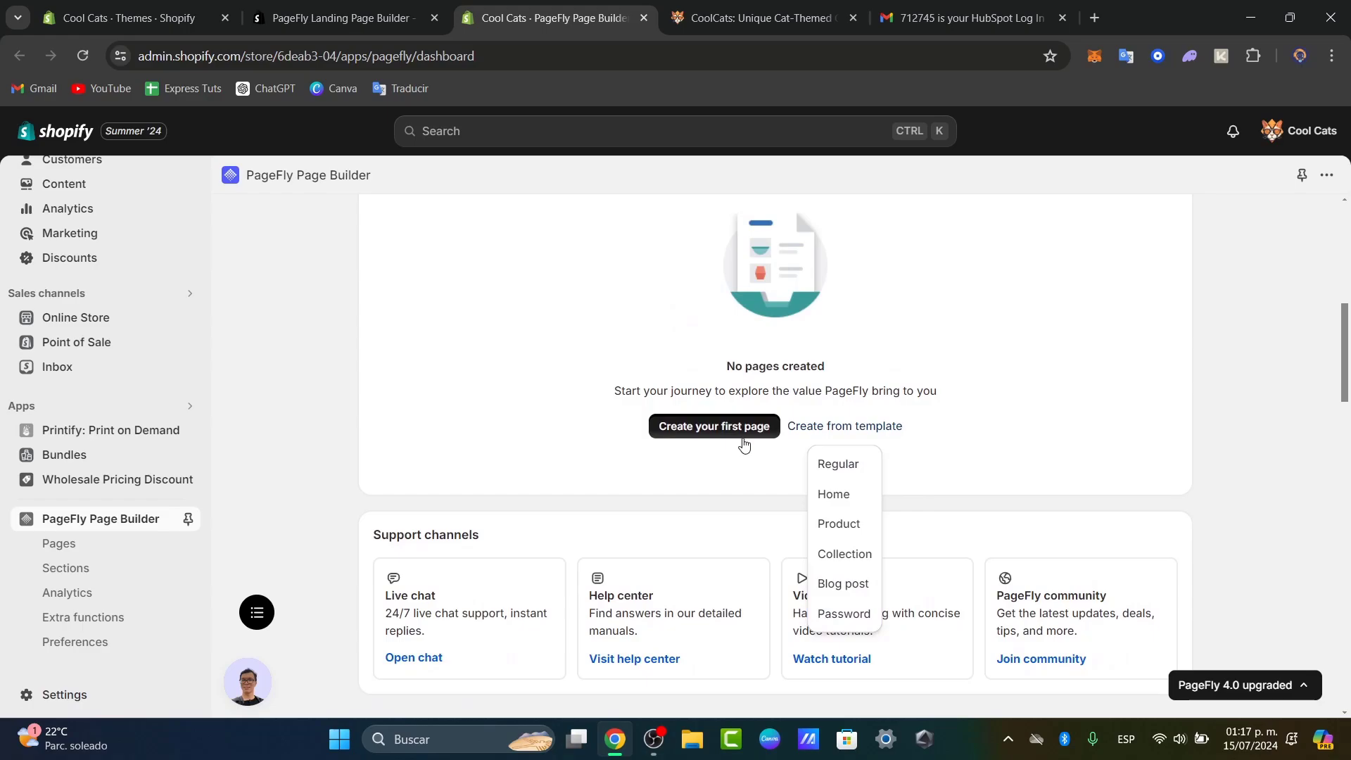
left_click(730, 433)
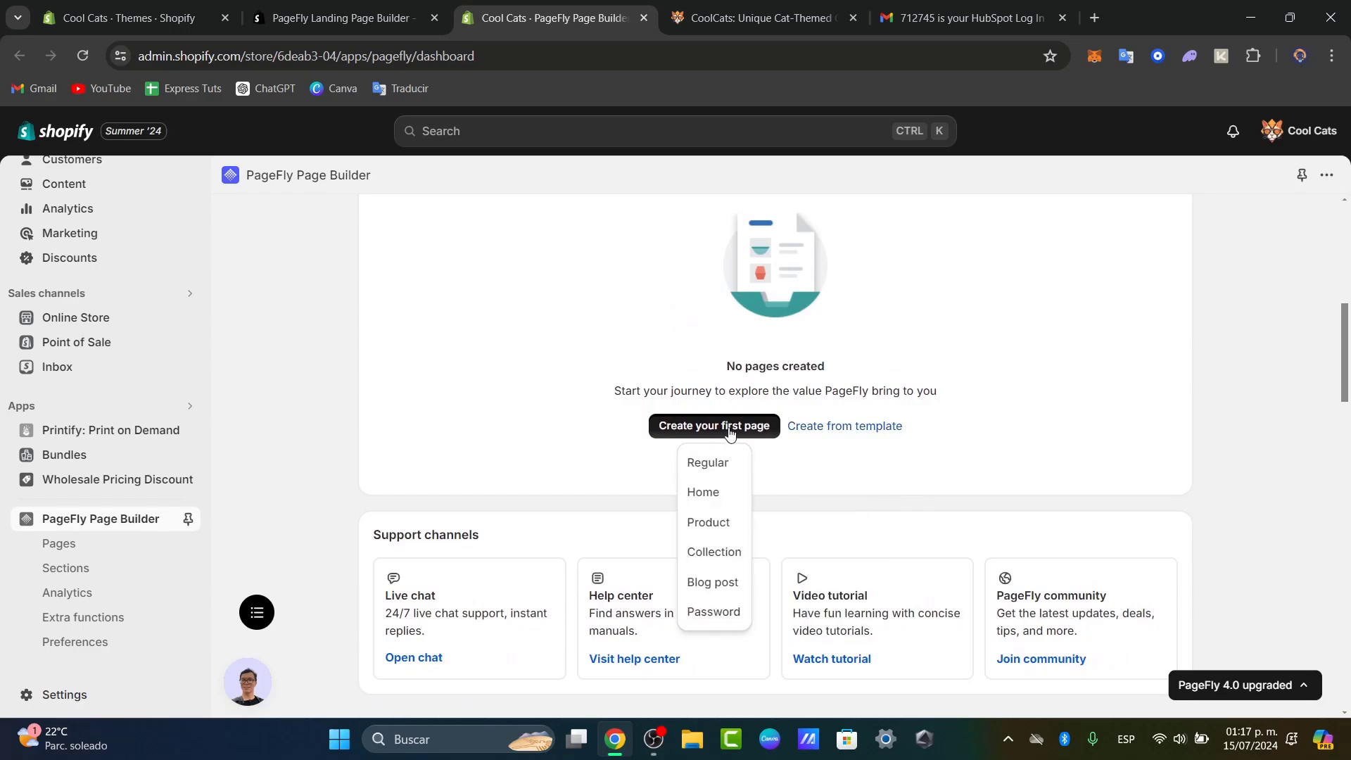
left_click(837, 426)
left_click(851, 463)
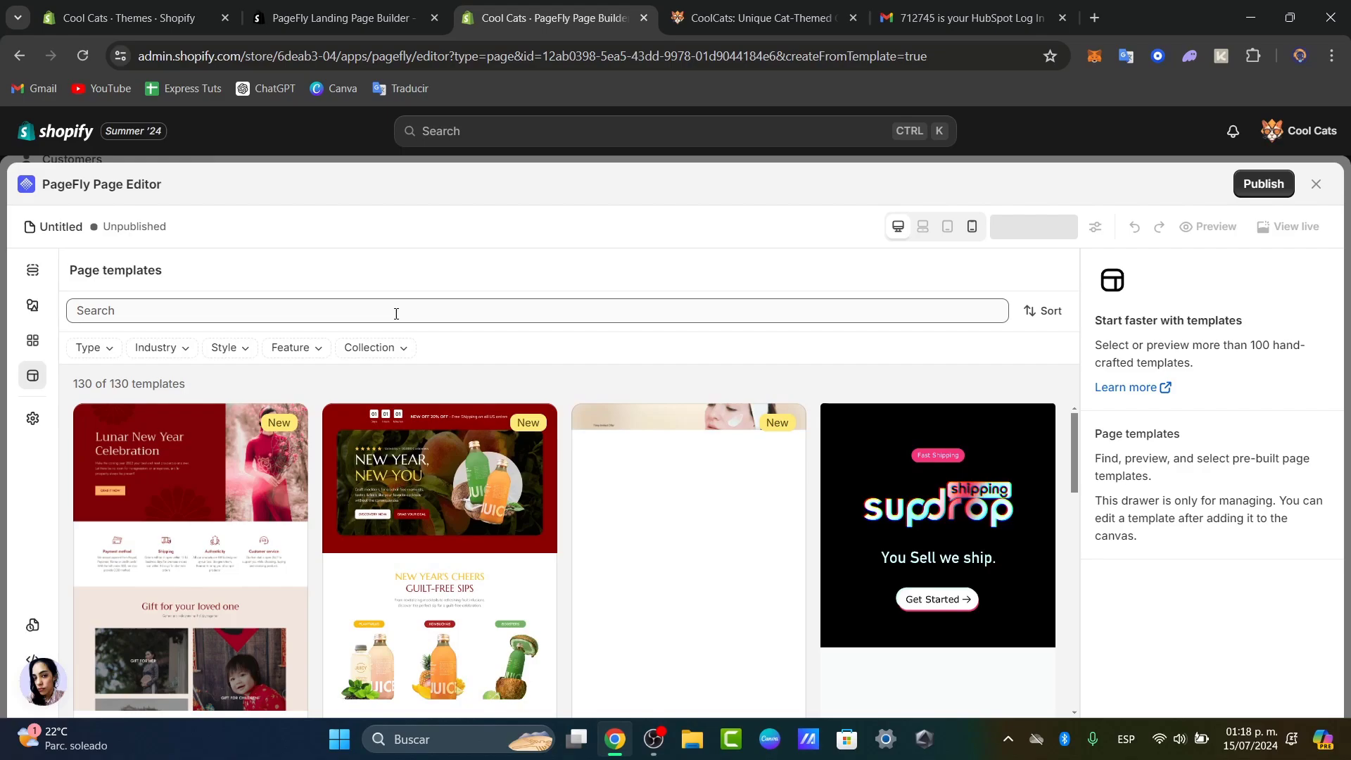
Step: Search templates for 'landing' and select the Gift Landing - Father's Day template
left_click(396, 311)
type("lanading p")
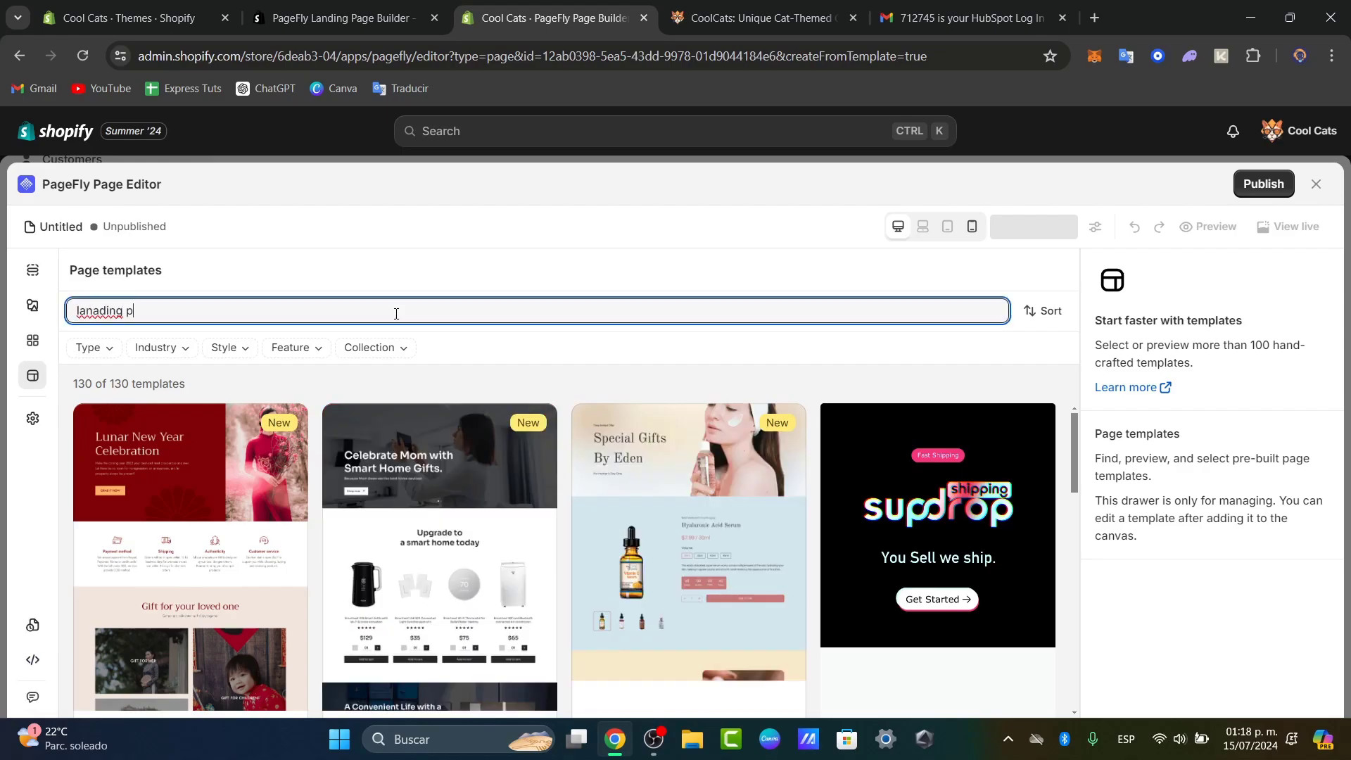
type("a")
key("BackSpace")
key("BackSpace")
key("BackSpace")
key("BackSpace")
key("BackSpace")
key("BackSpace")
type("ding page")
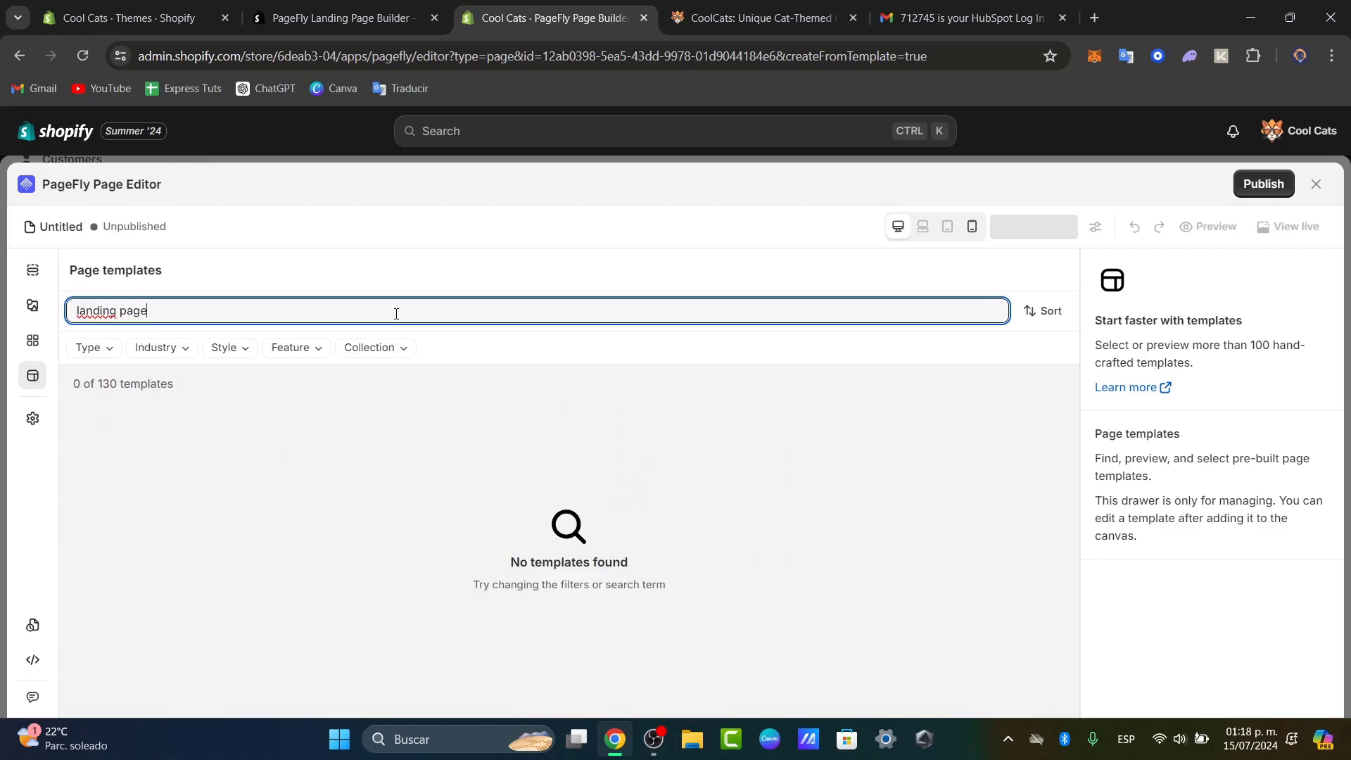
key("ctrl+shift+Left")
key("BackSpace")
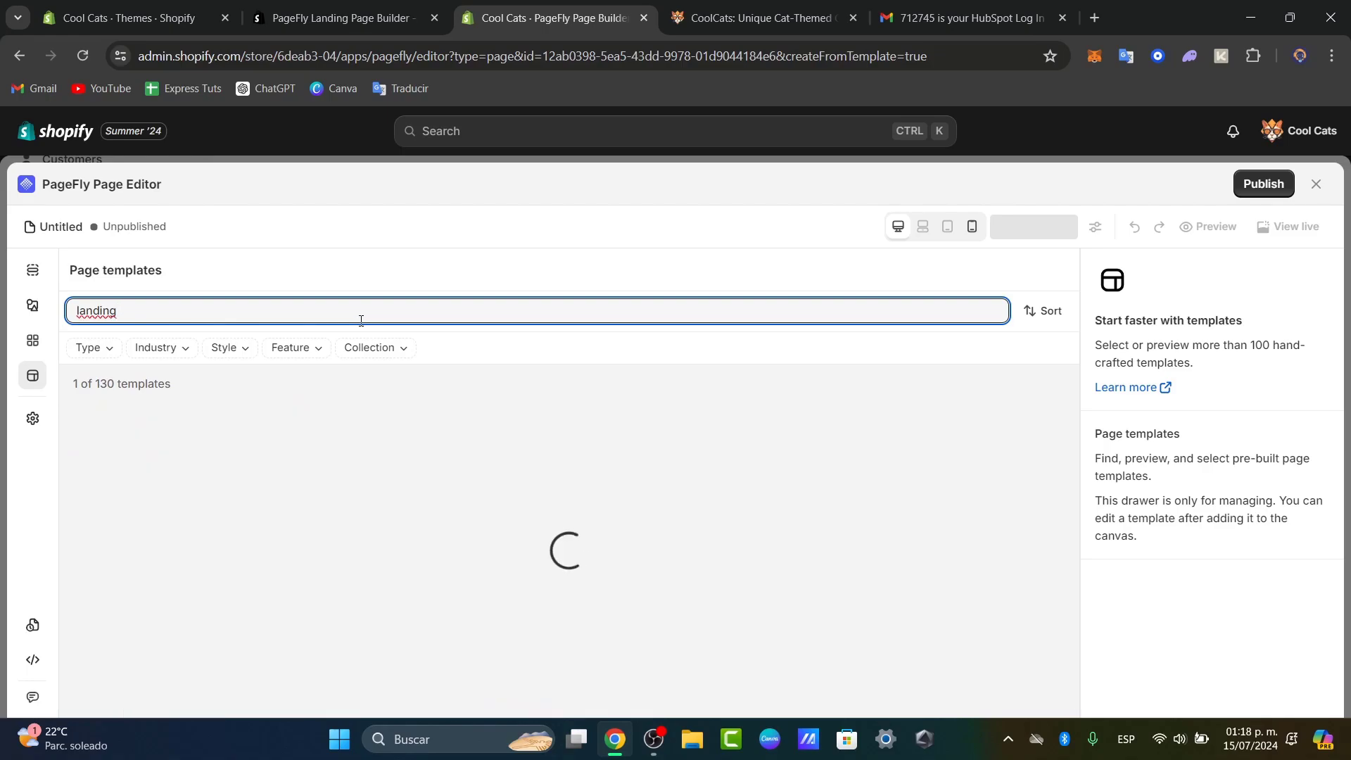
scroll(464, 558, "down", 1)
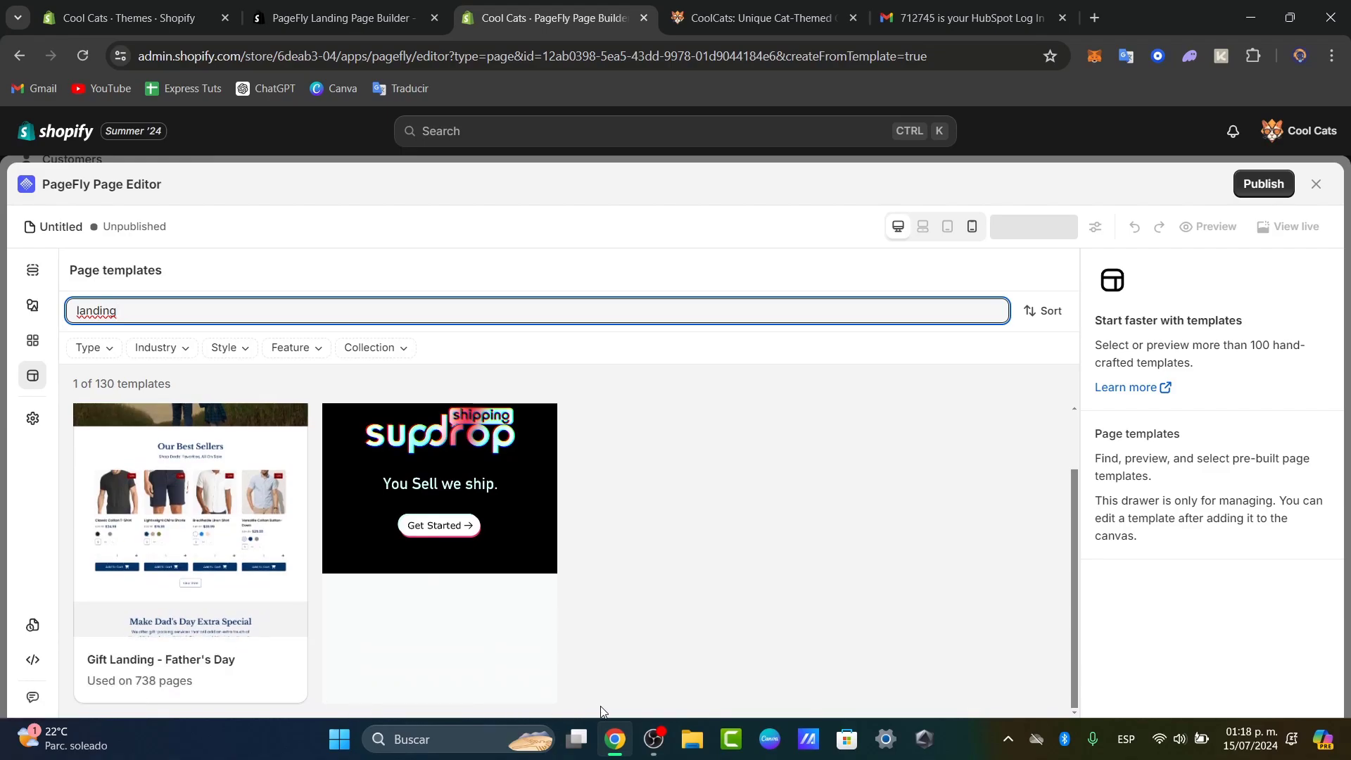
scroll(280, 538, "up", 1)
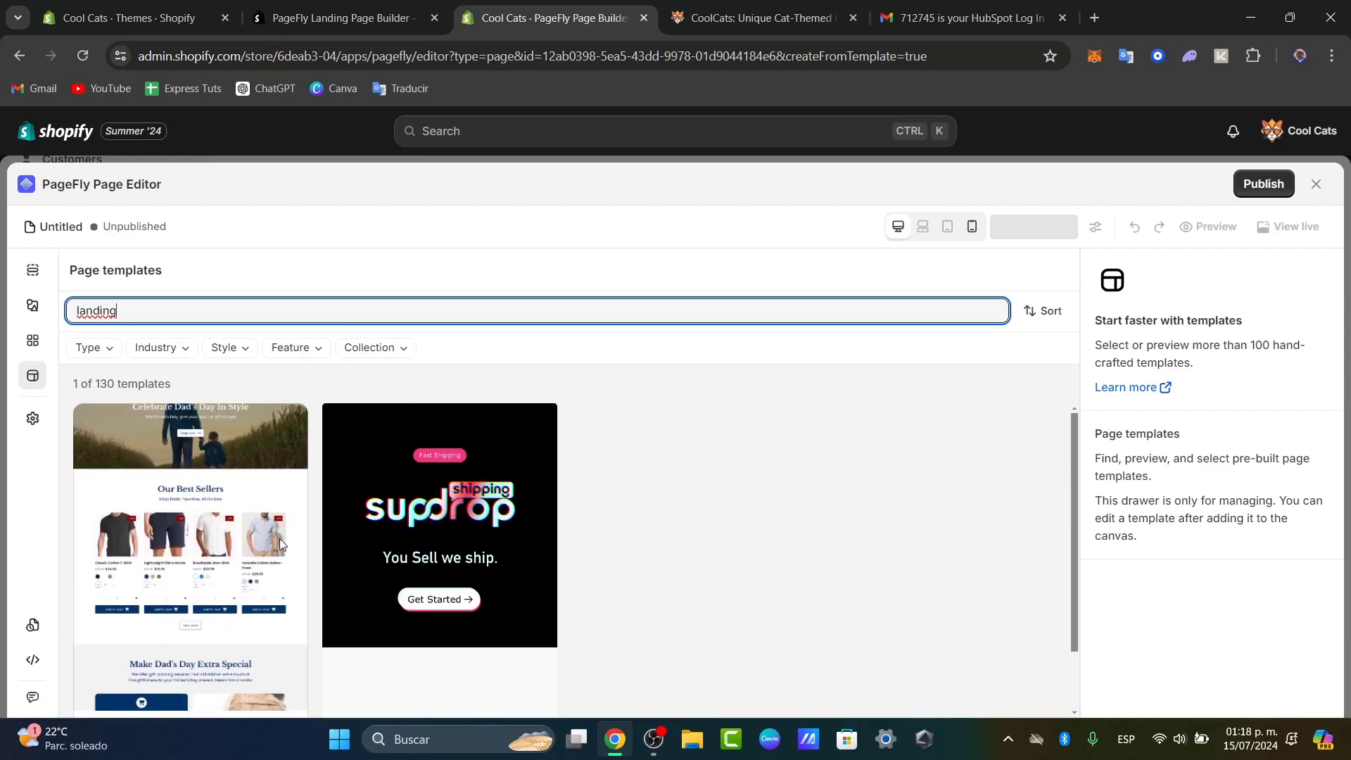
scroll(170, 607, "down", 1)
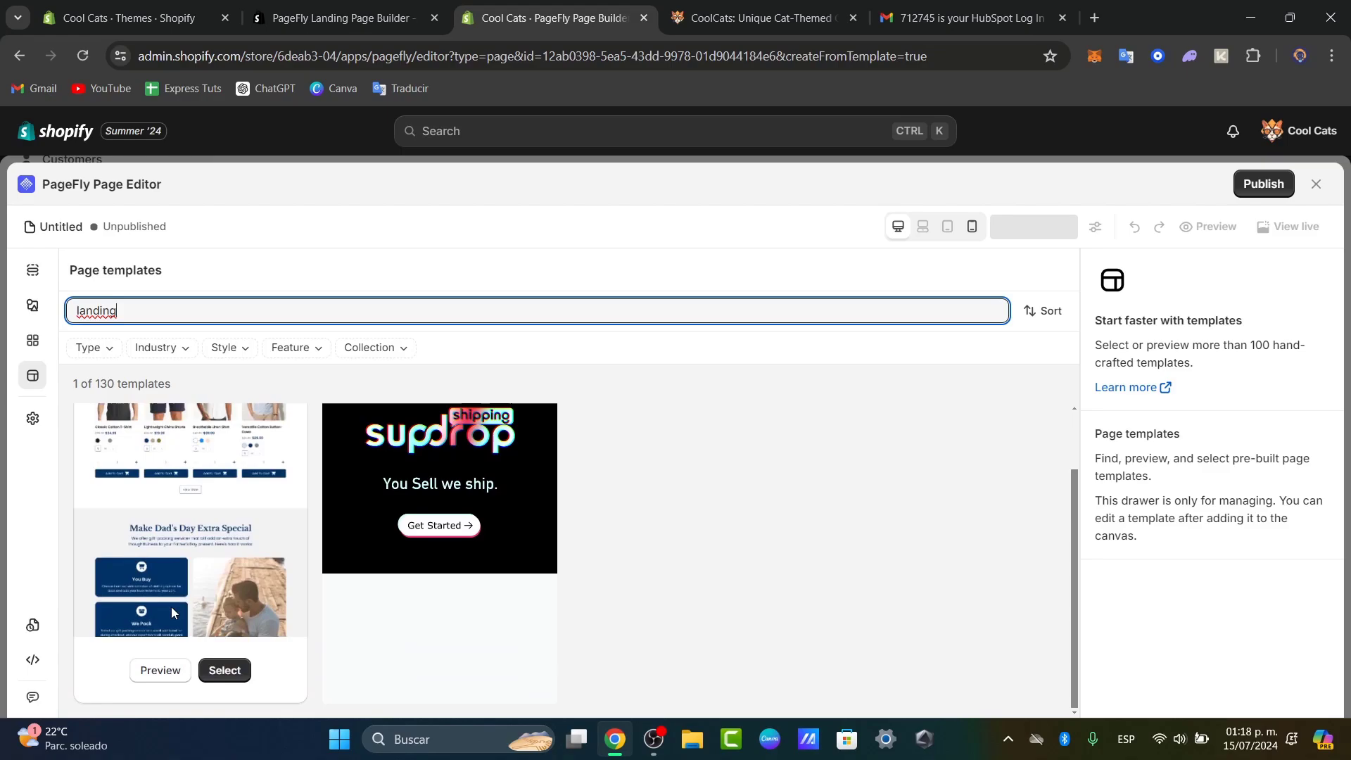
left_click(248, 670)
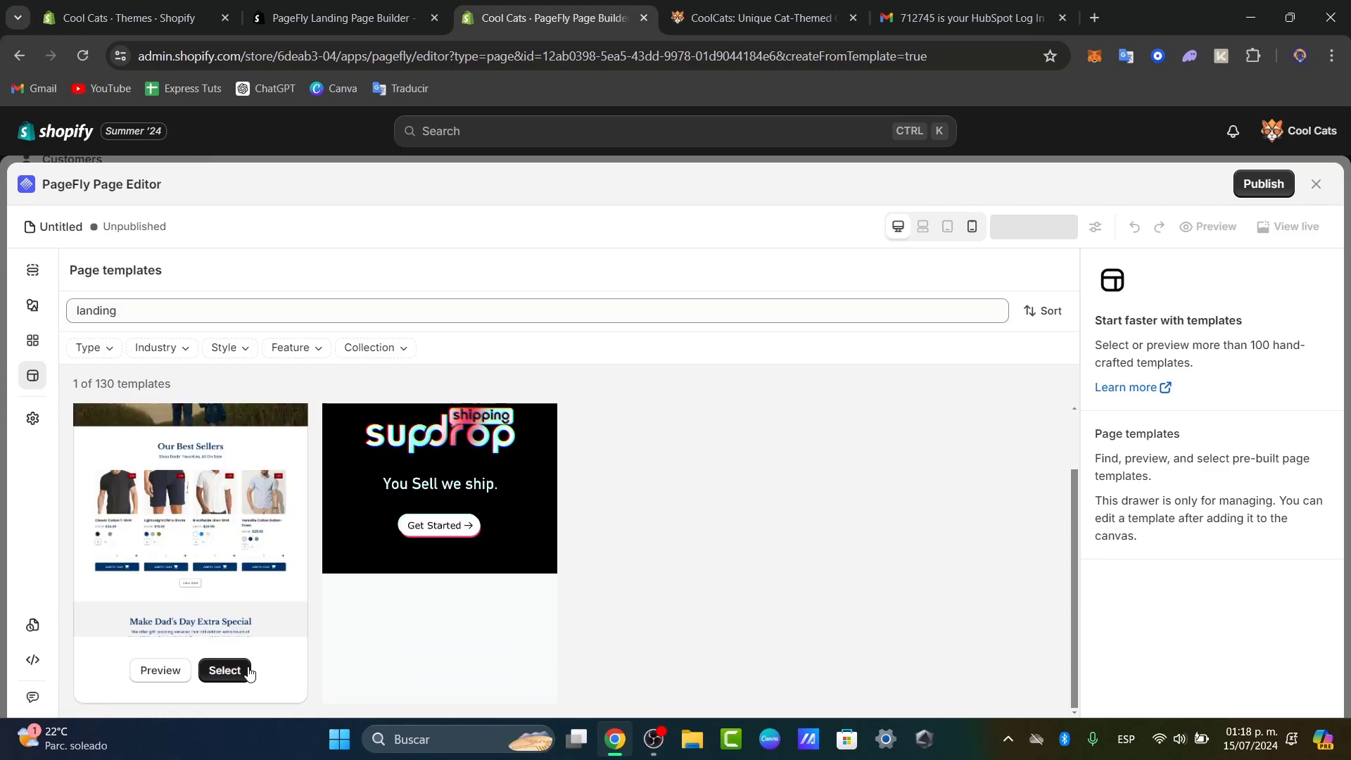
Step: Replace the hero heading text with 'Cool Cats'
scroll(809, 522, "down", 10)
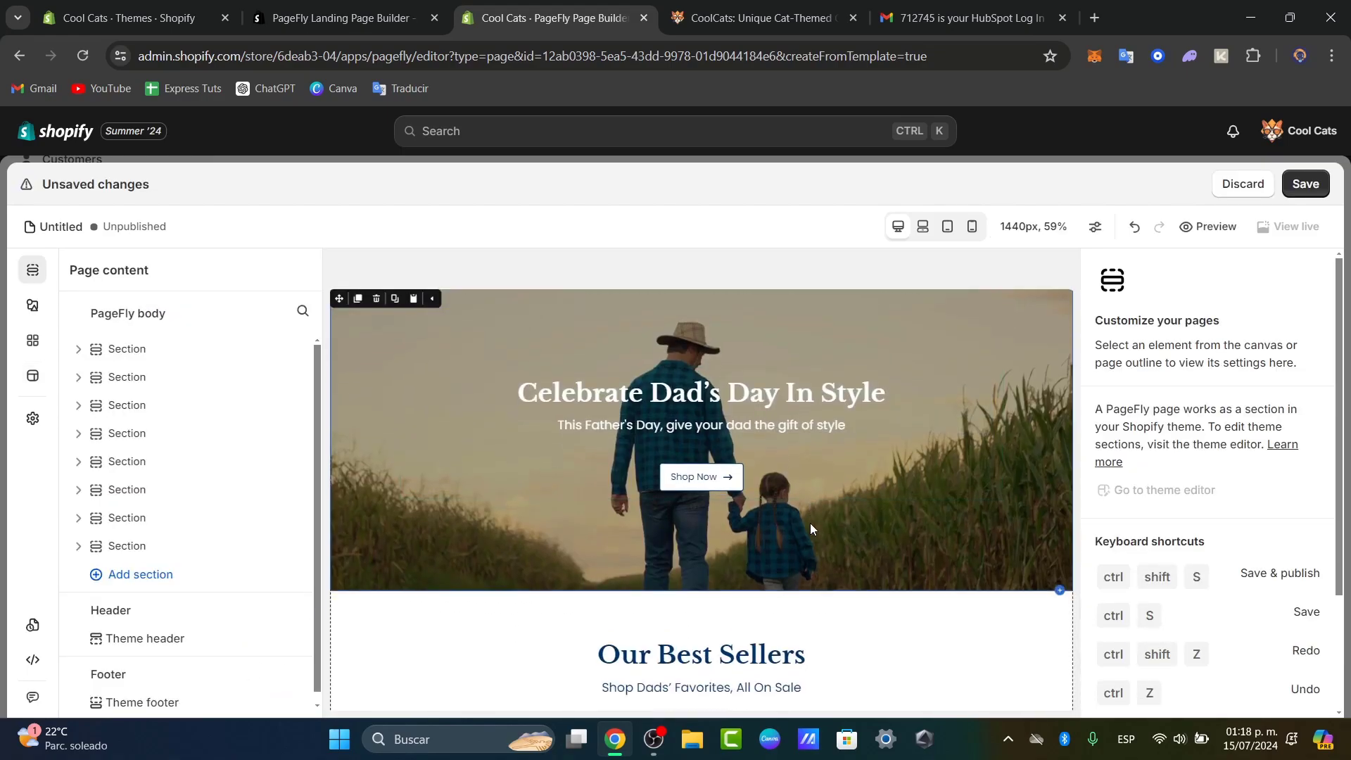
scroll(809, 524, "down", 15)
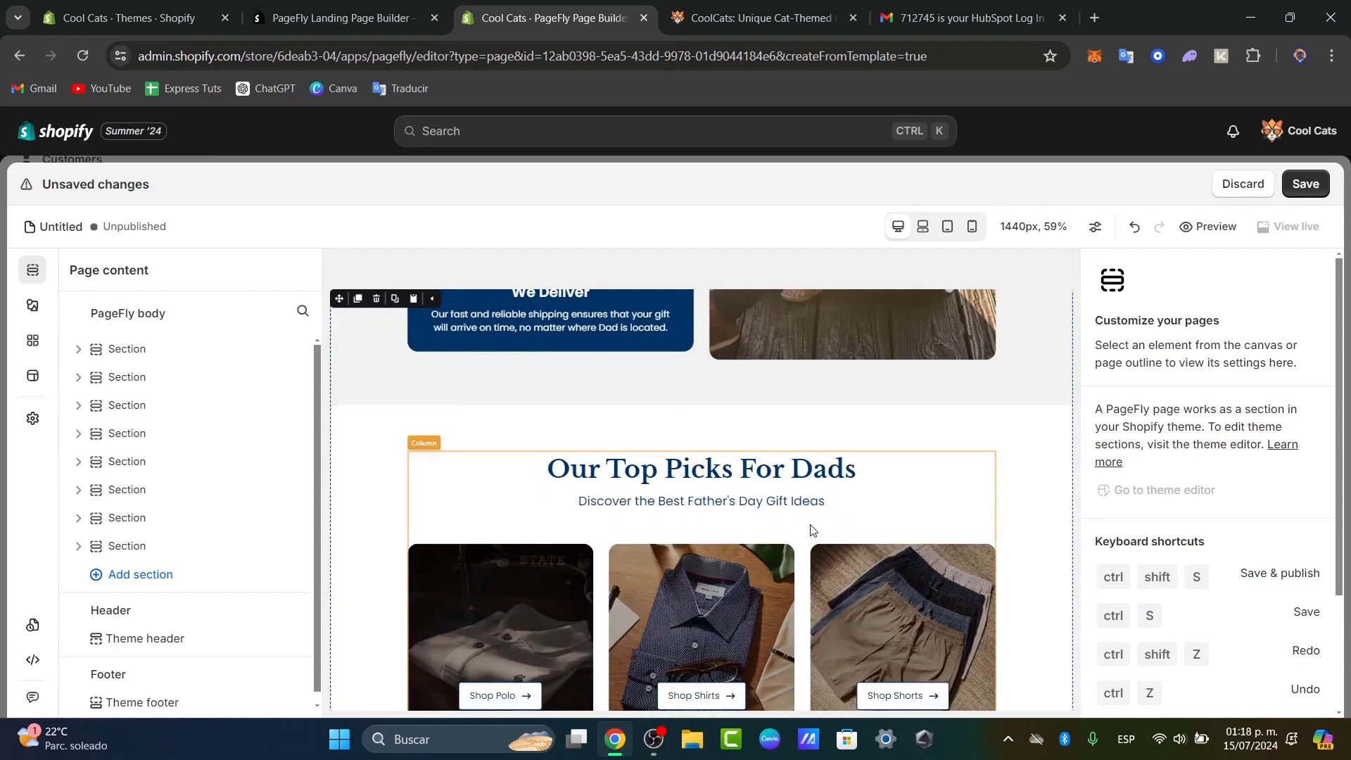
scroll(809, 525, "down", 2)
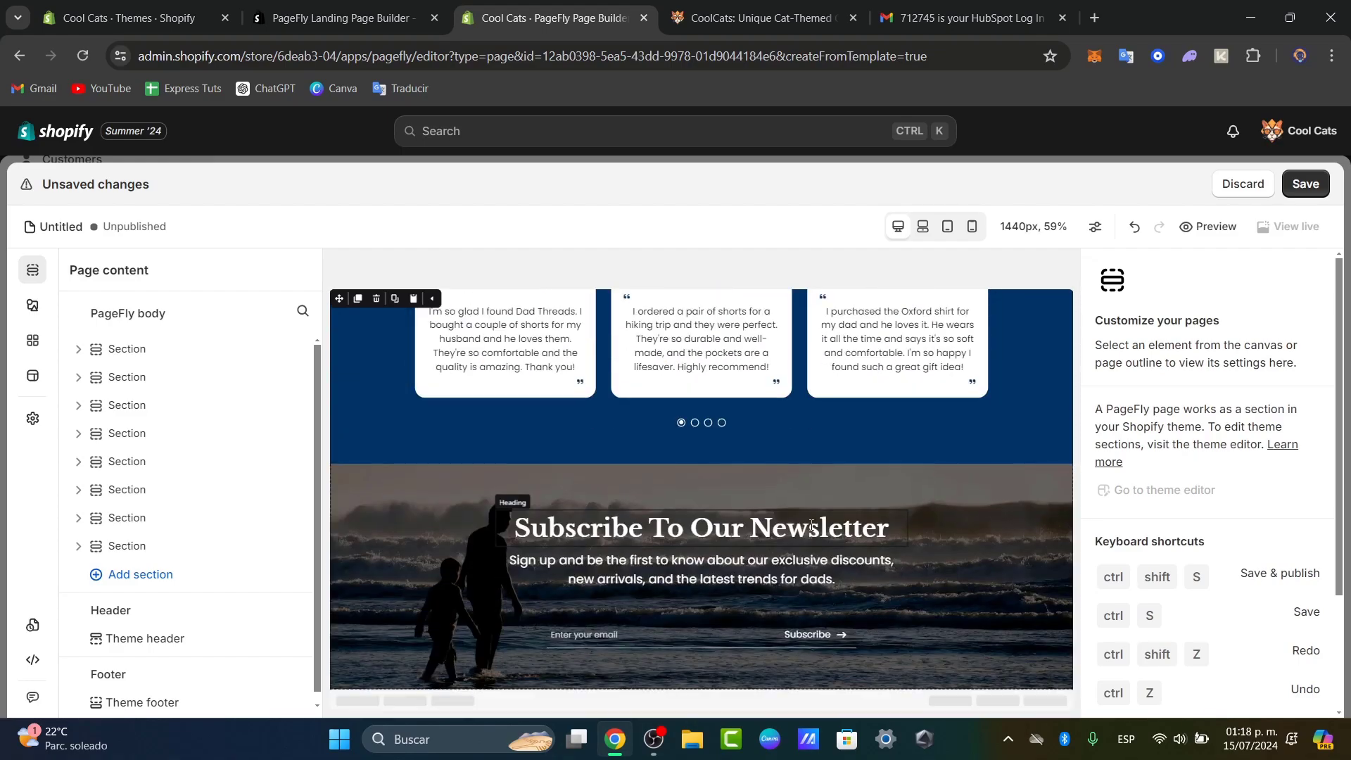
scroll(846, 543, "up", 3)
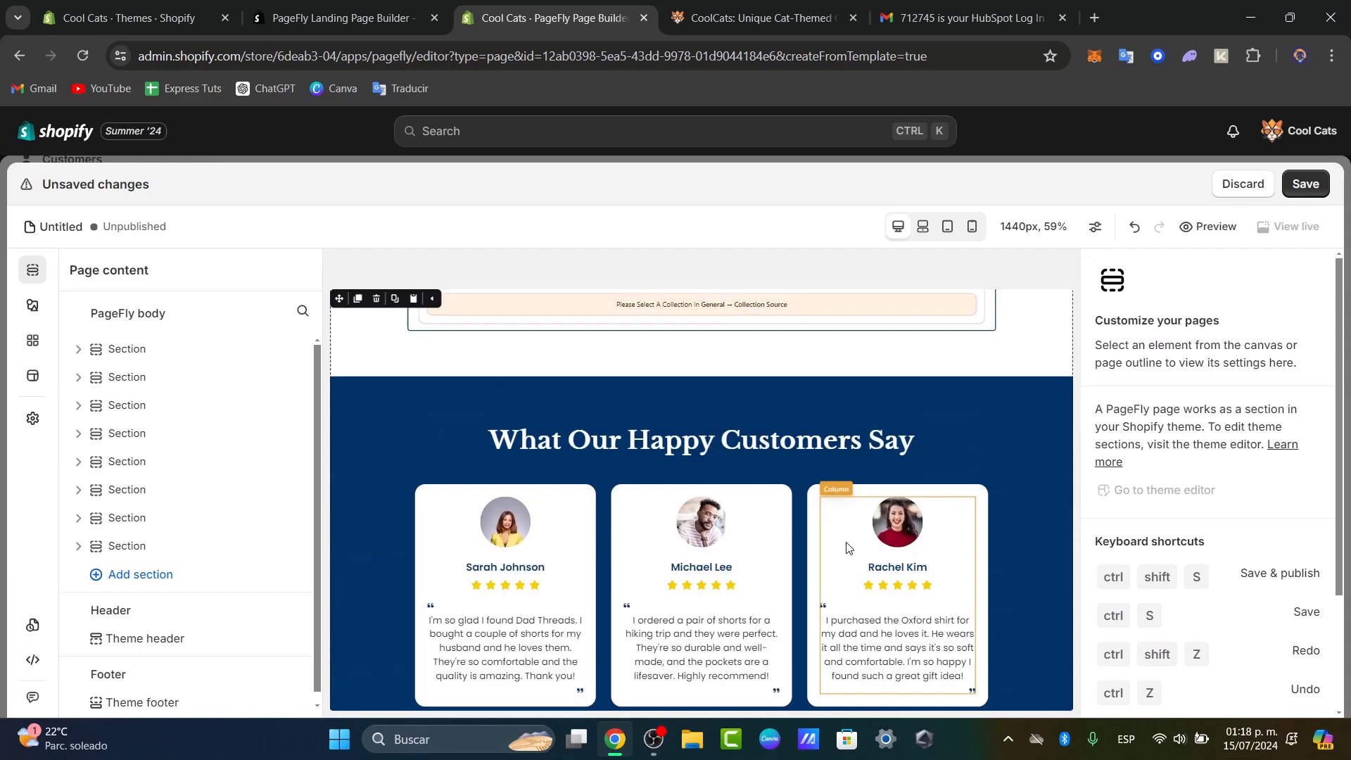
scroll(793, 558, "up", 5)
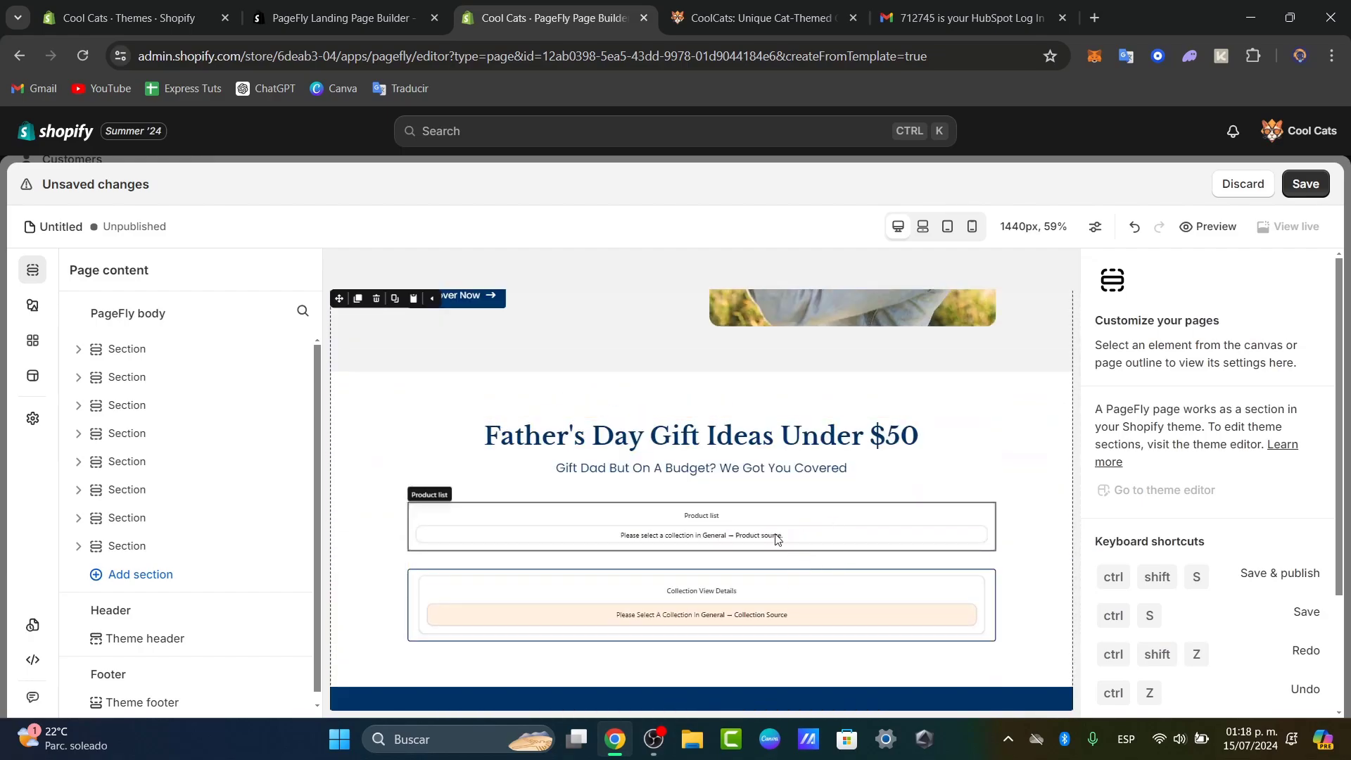
scroll(1026, 600, "up", 10)
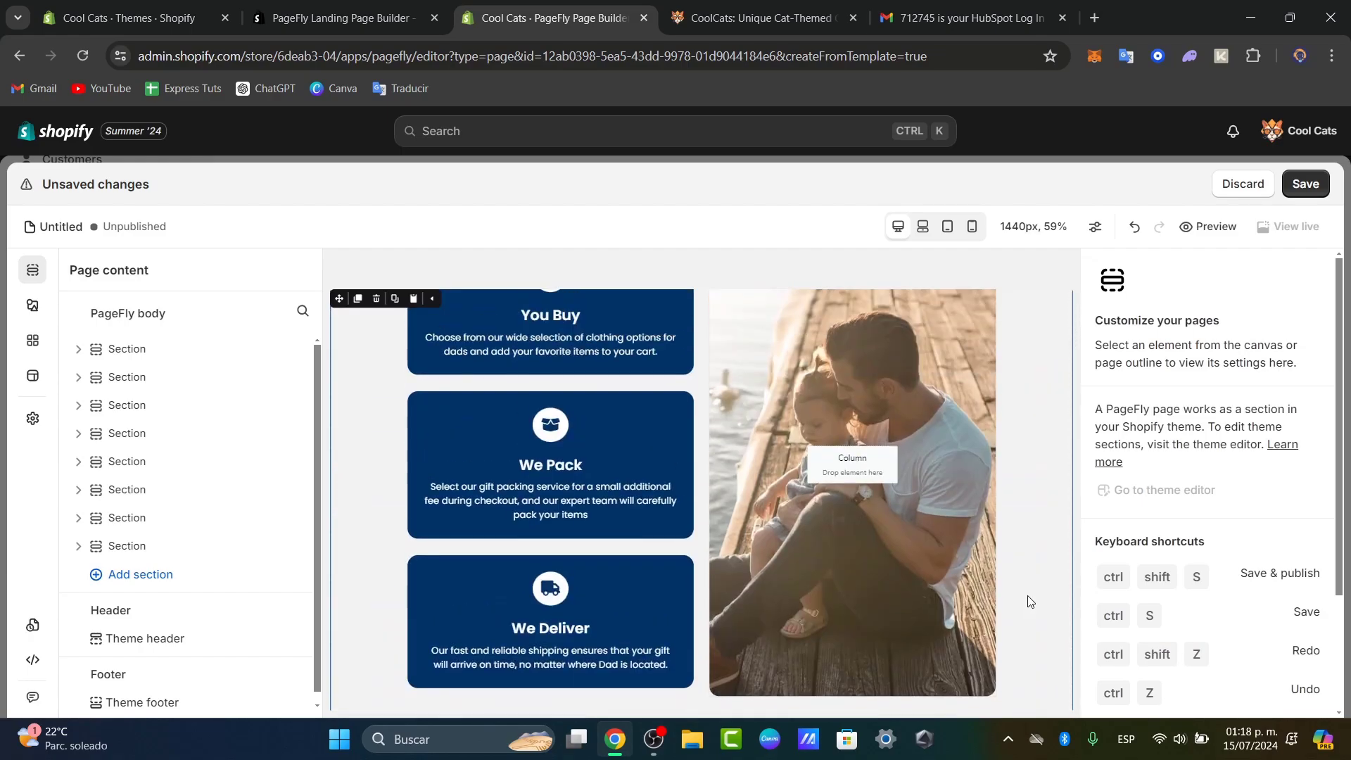
scroll(1027, 600, "up", 6)
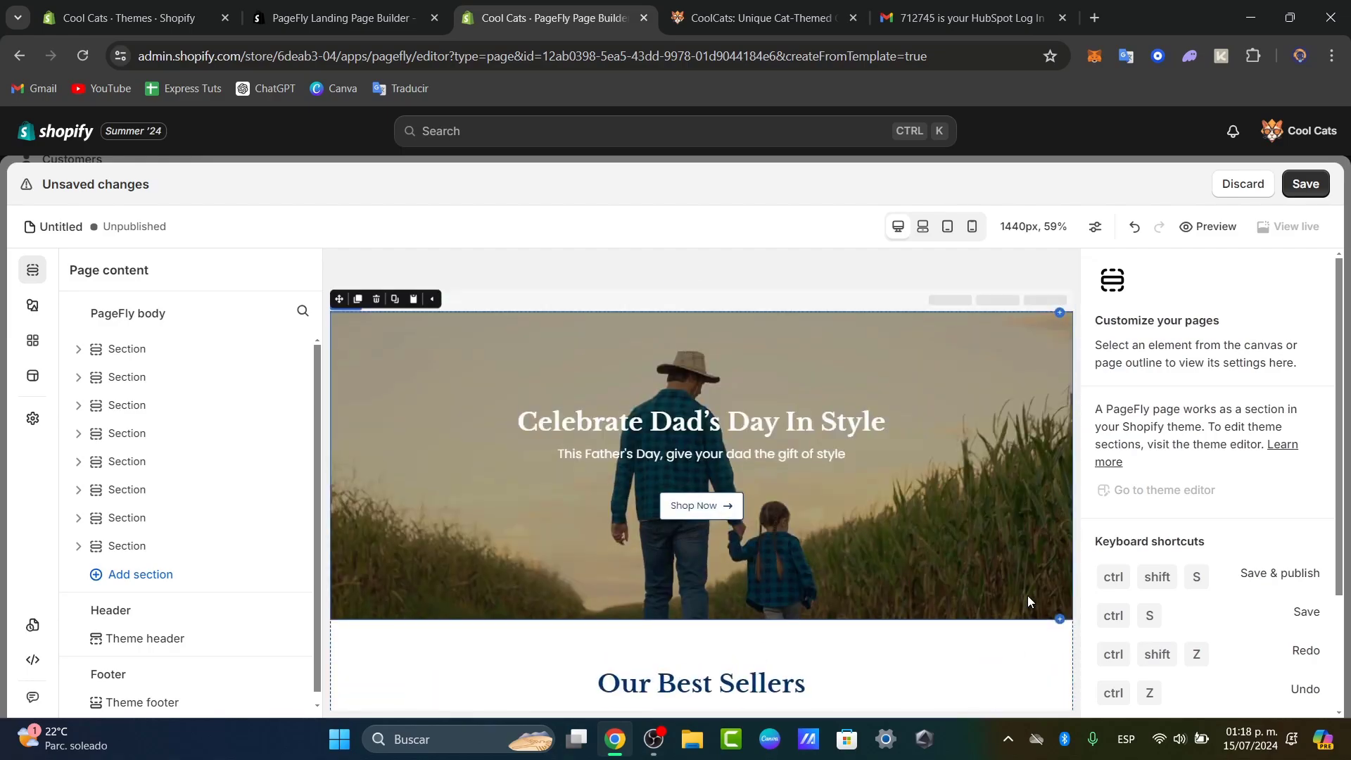
left_click(864, 475)
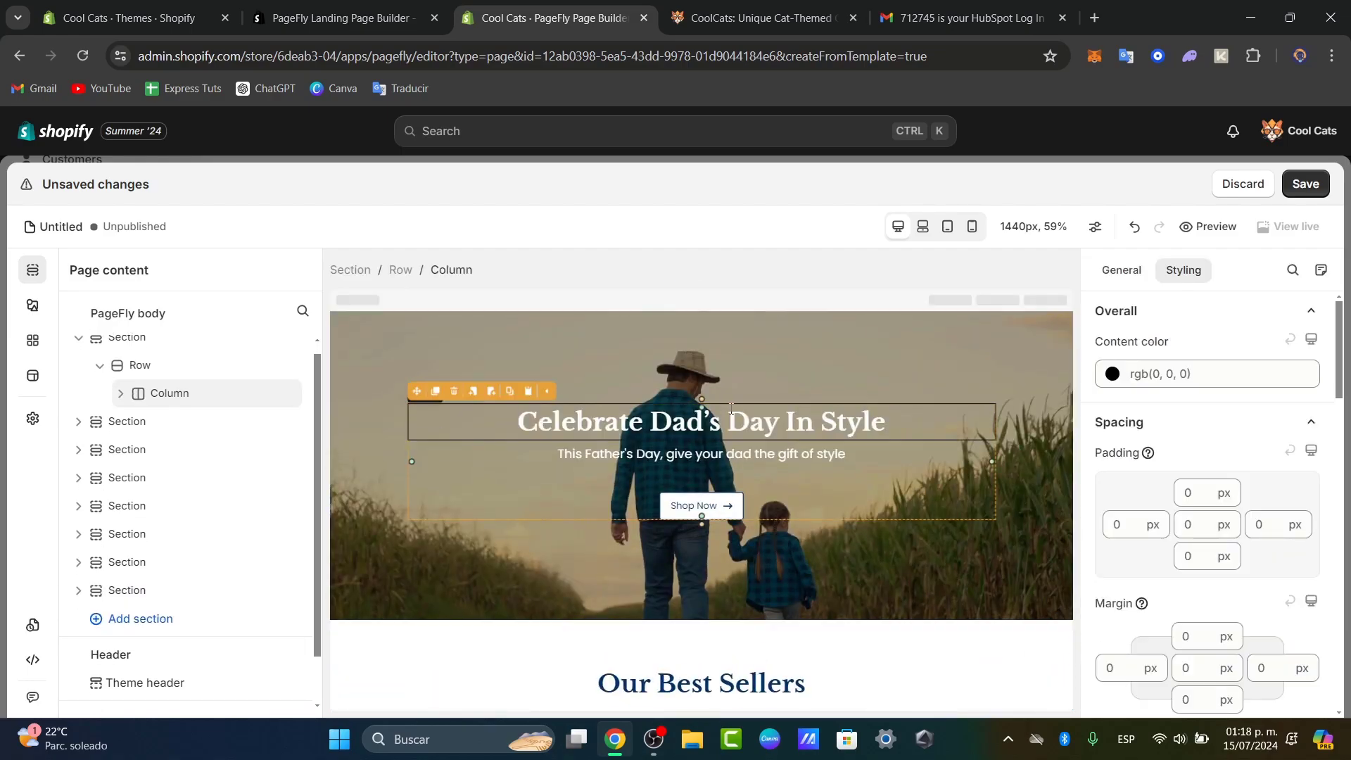
left_click(835, 428)
triple_click(824, 429)
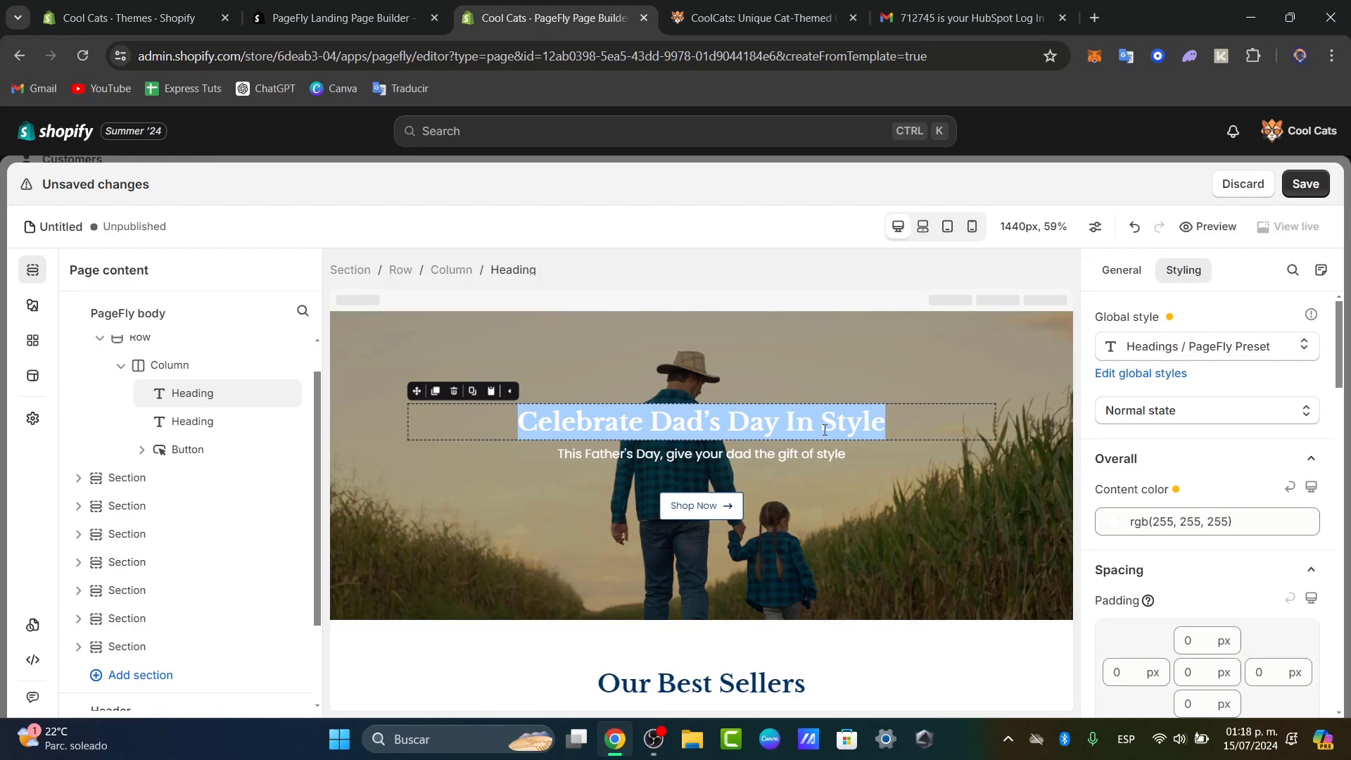
type("Cool Cats")
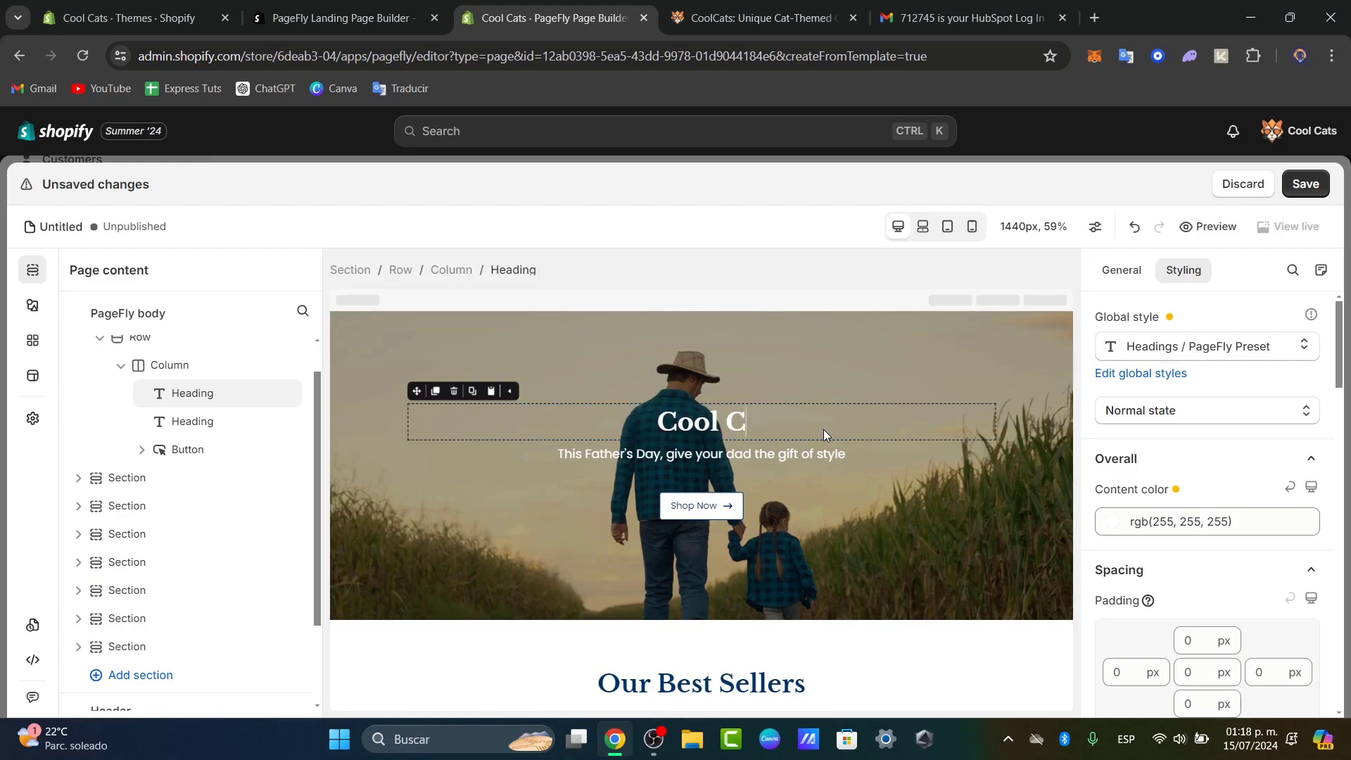
Step: Change the hero subheading to 'Cool is for everybody!' and select the Shop Now button
left_click(796, 442)
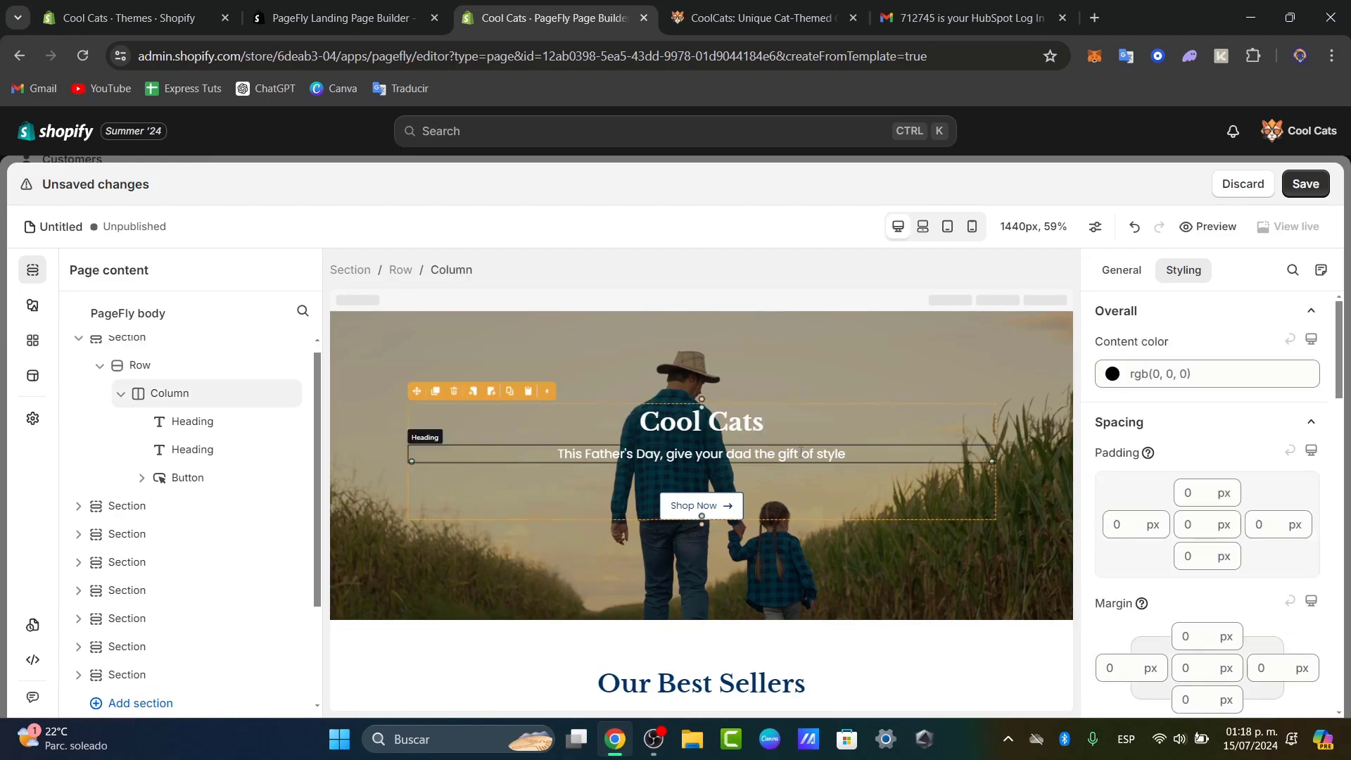
triple_click(800, 453)
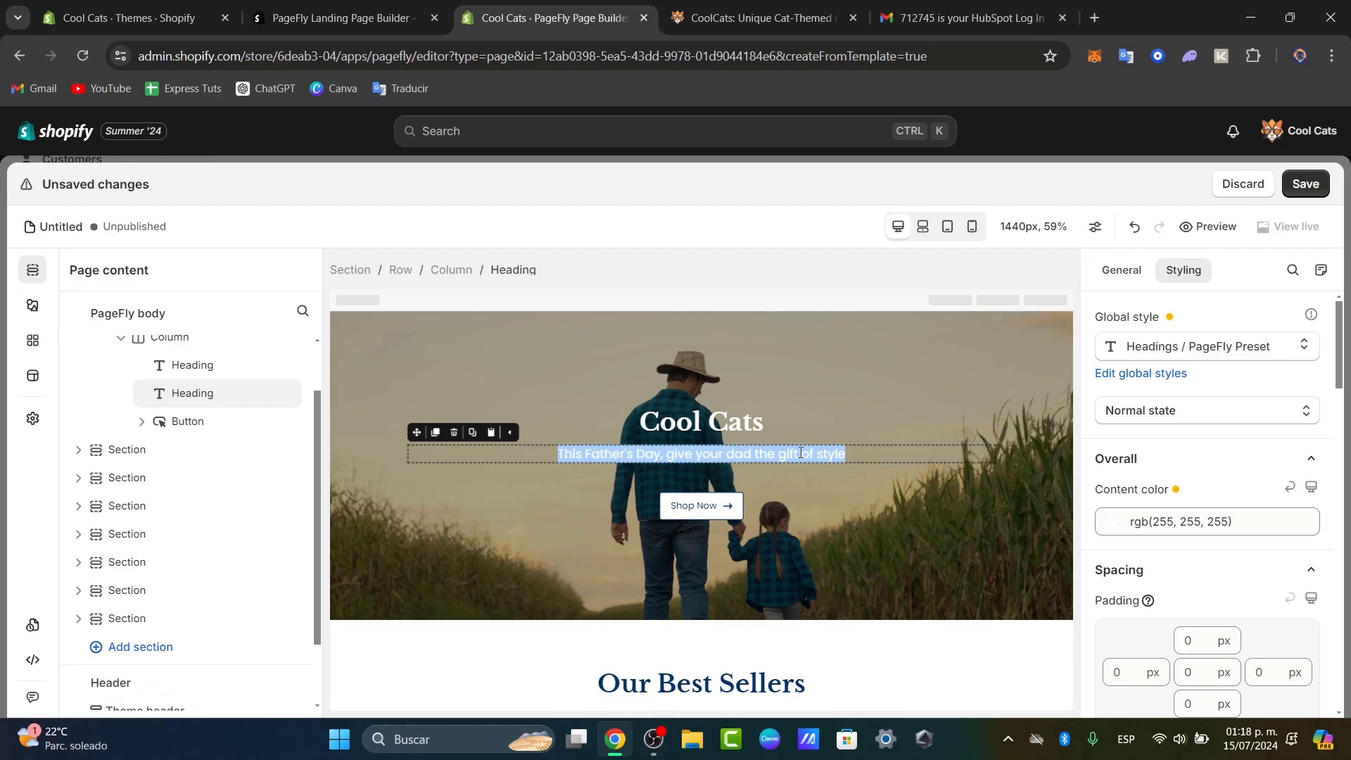
type("Cool i")
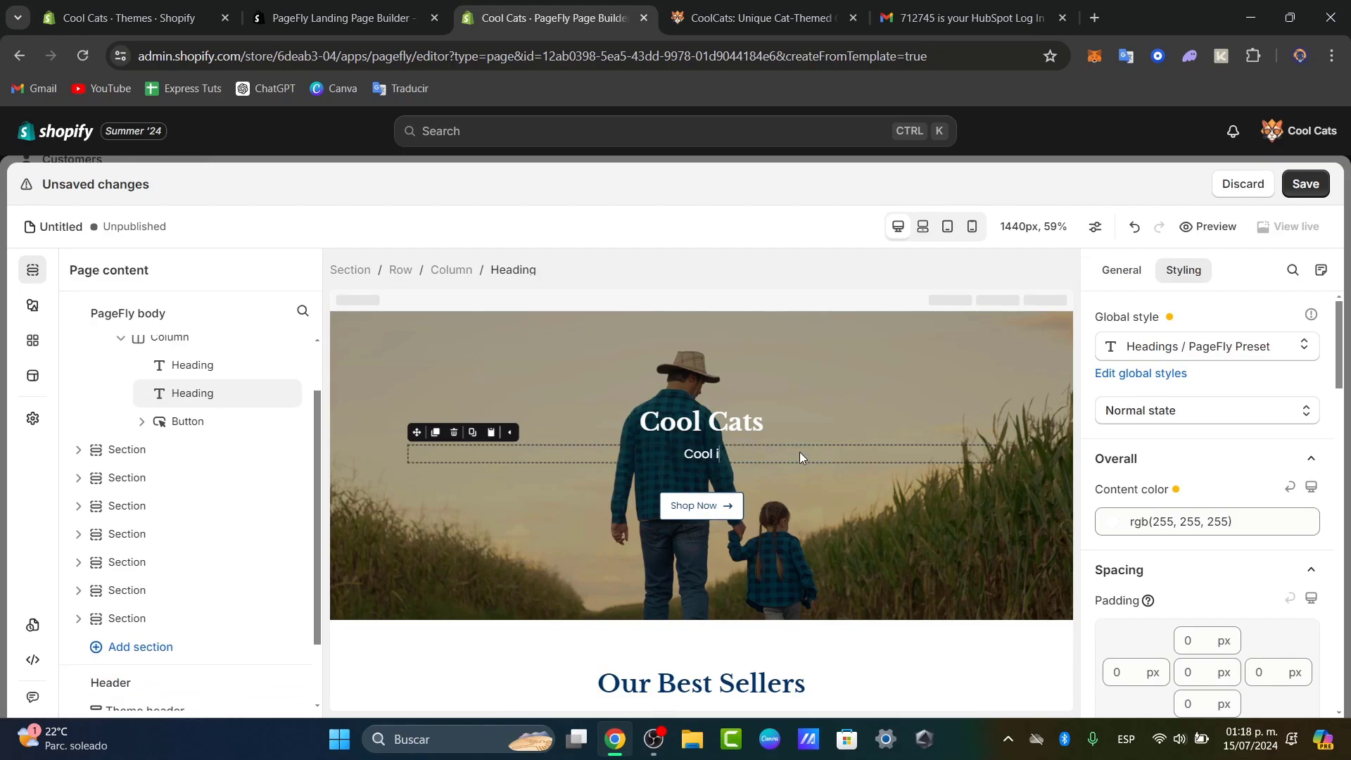
type("s for everybodd")
key("BackSpace")
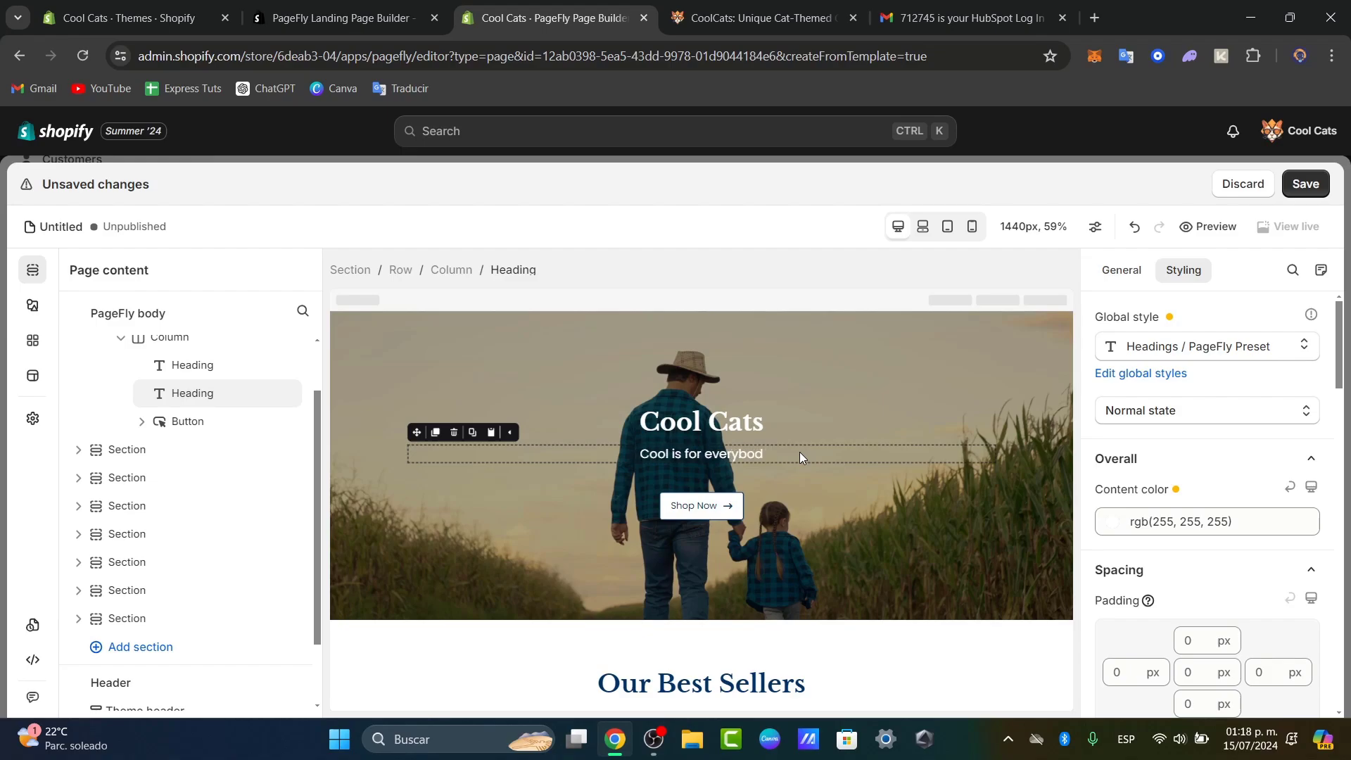
type("y!")
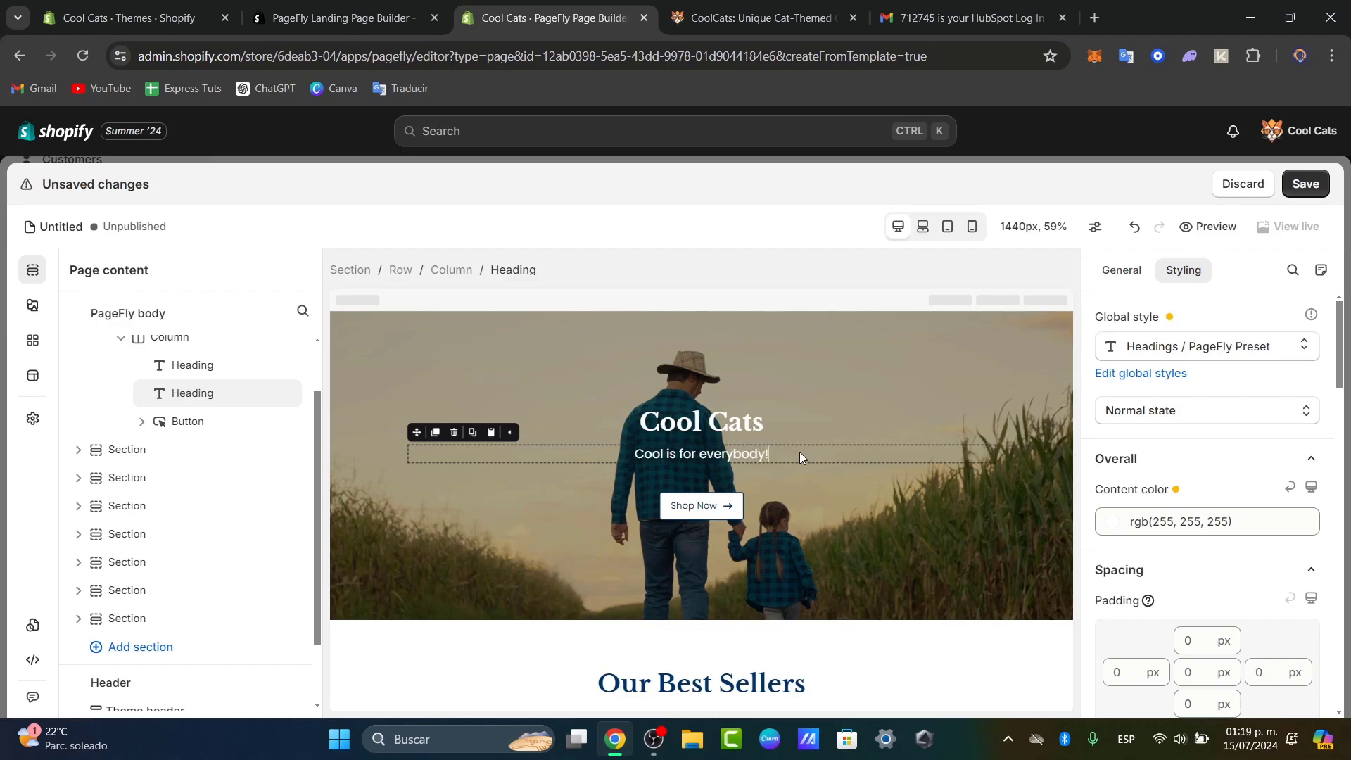
left_click(700, 502)
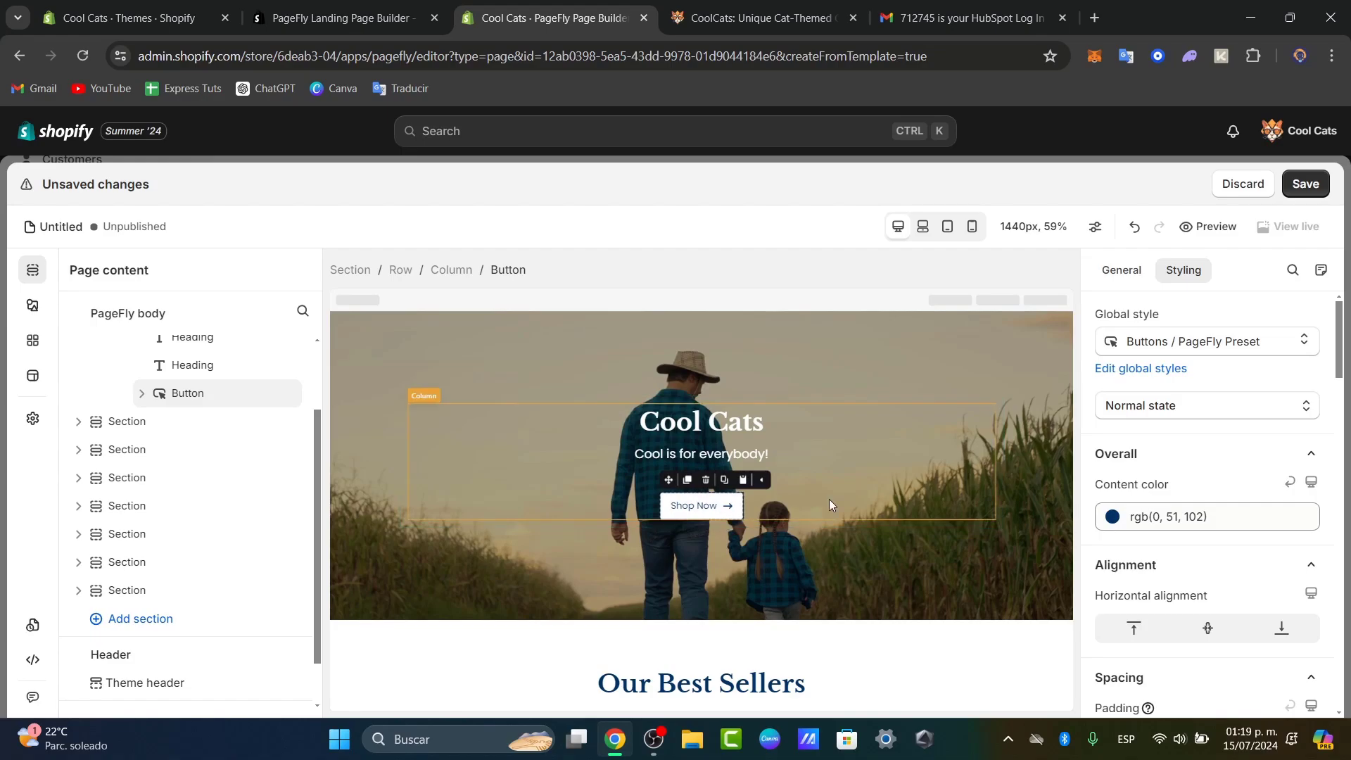
scroll(1183, 486, "down", 4)
scroll(1184, 486, "down", 10)
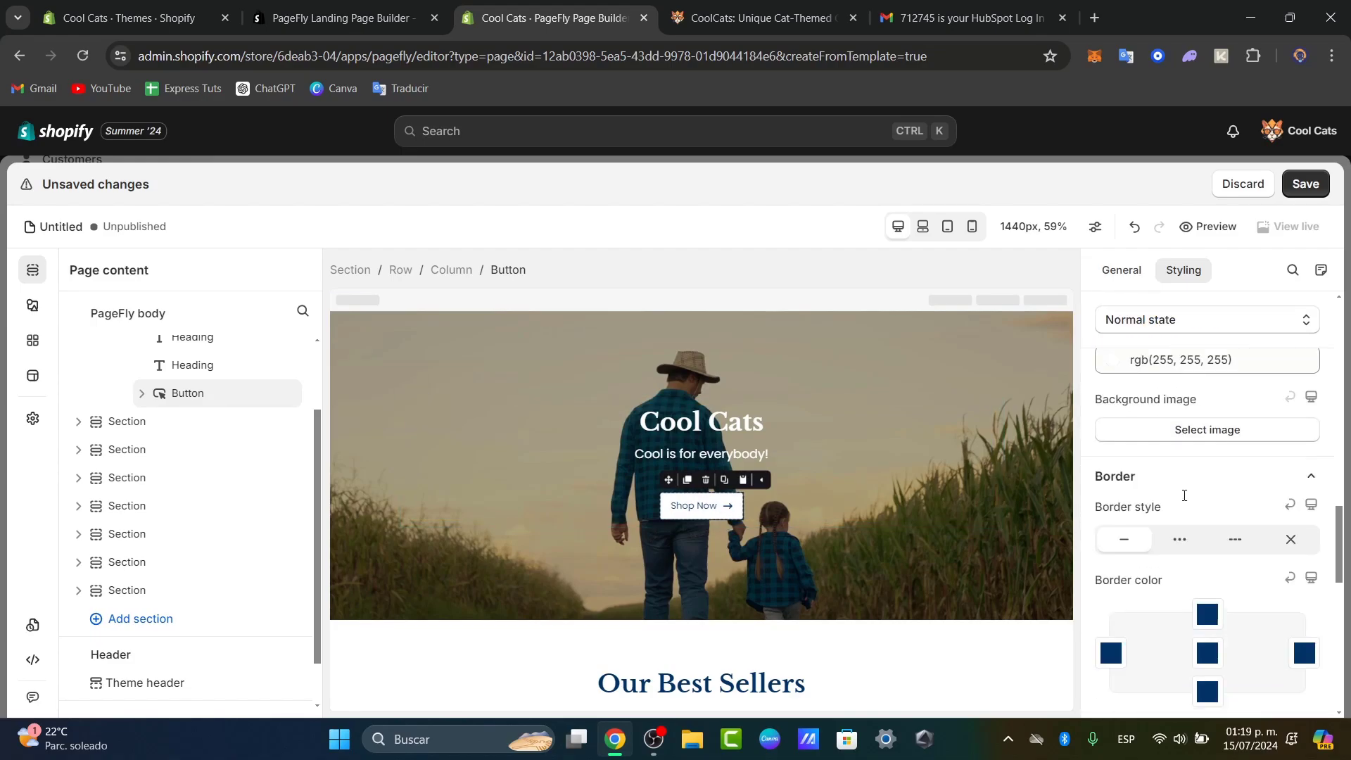
scroll(1184, 496, "up", 8)
scroll(1183, 499, "down", 6)
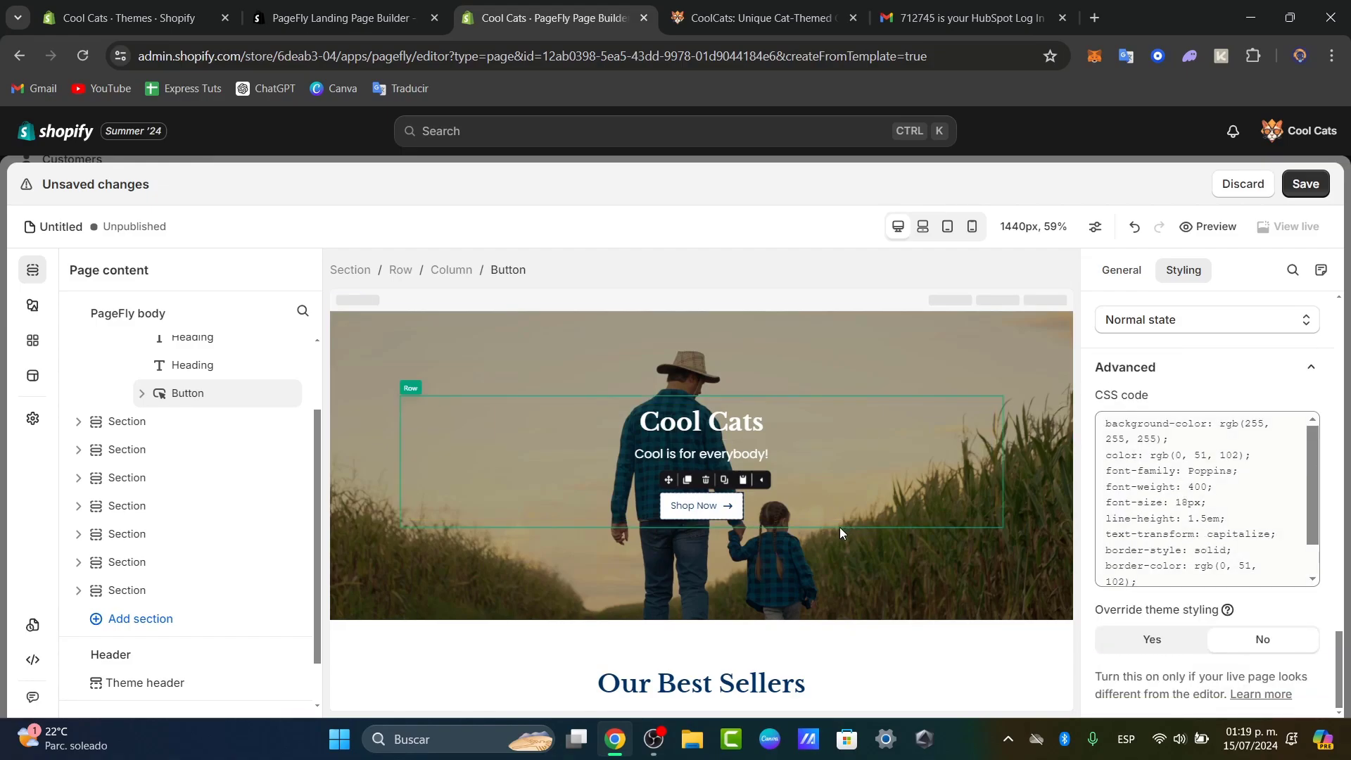
Step: Delete the Shop Now button and set the hero background to the Diseno cat T-shirts photo
left_click(705, 479)
left_click(745, 525)
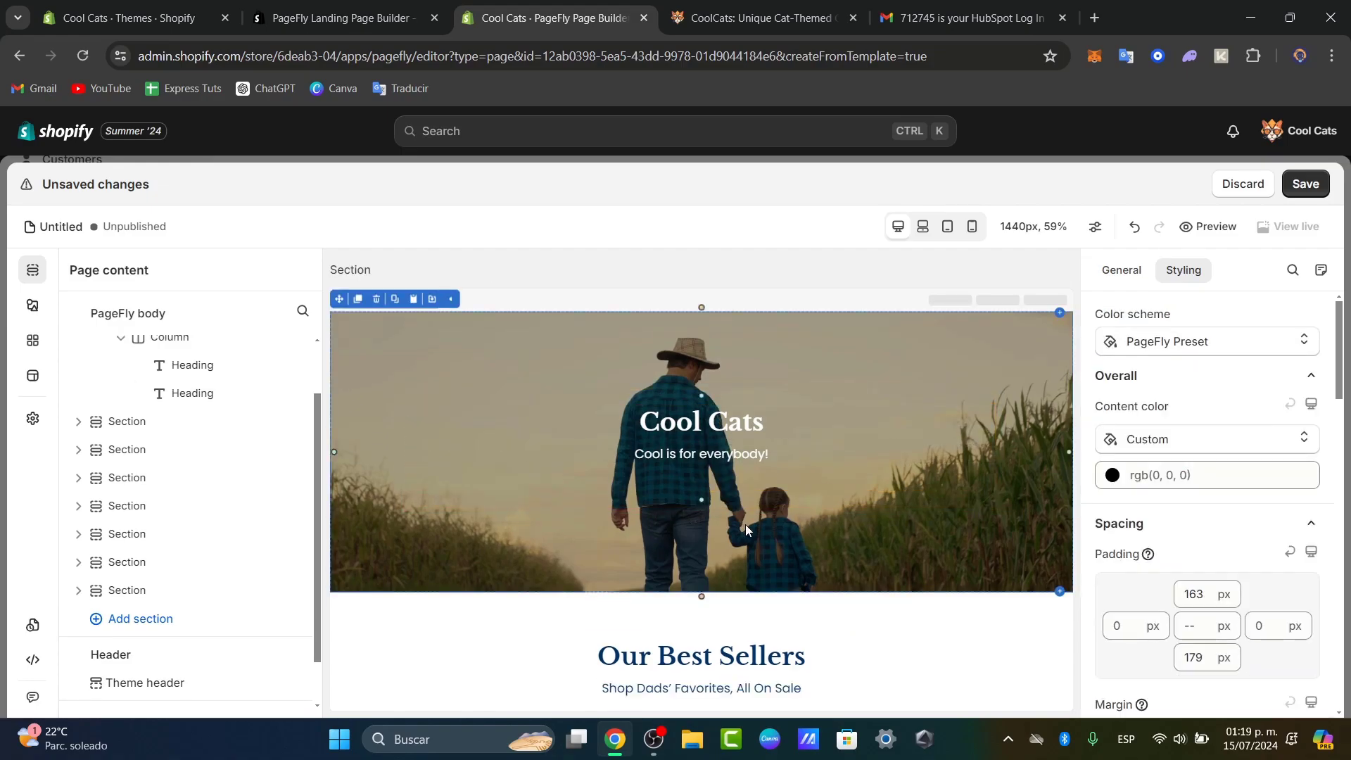
scroll(1223, 518, "down", 7)
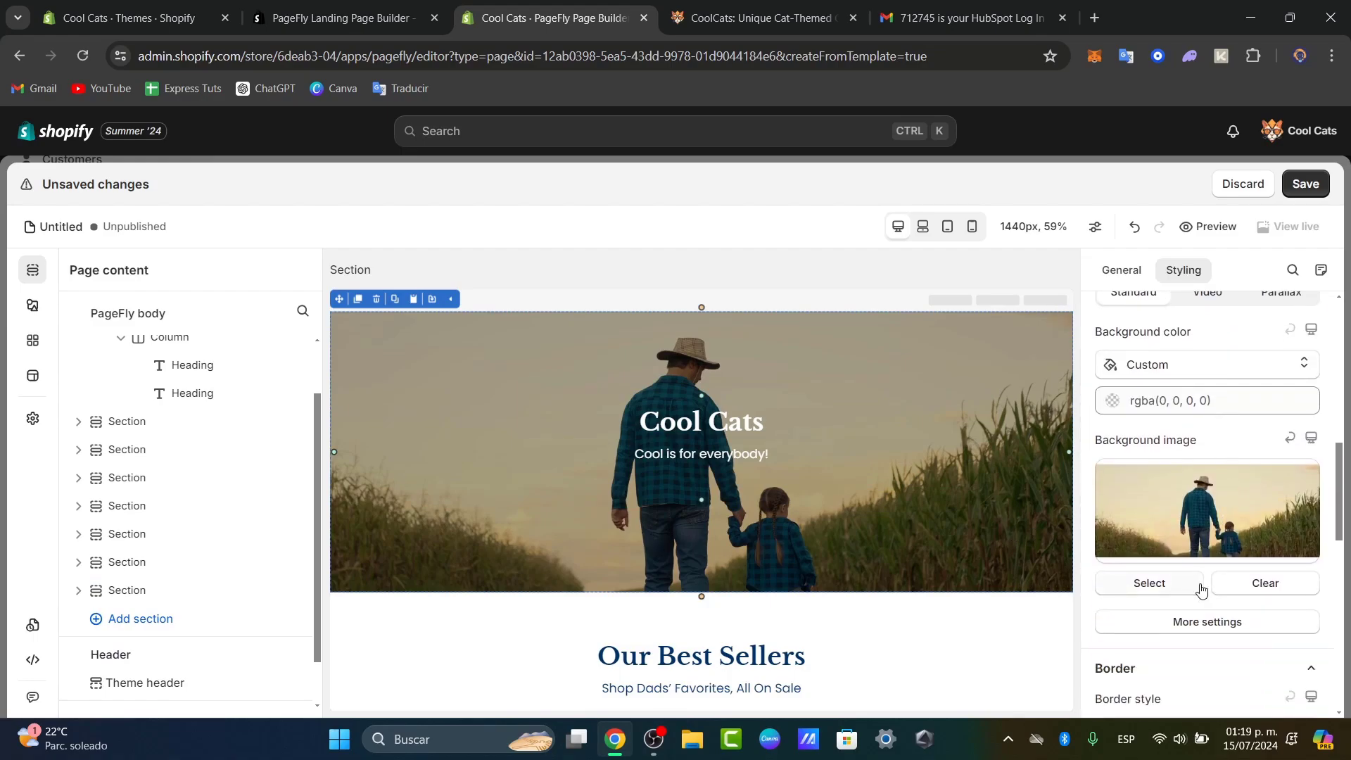
left_click(1154, 582)
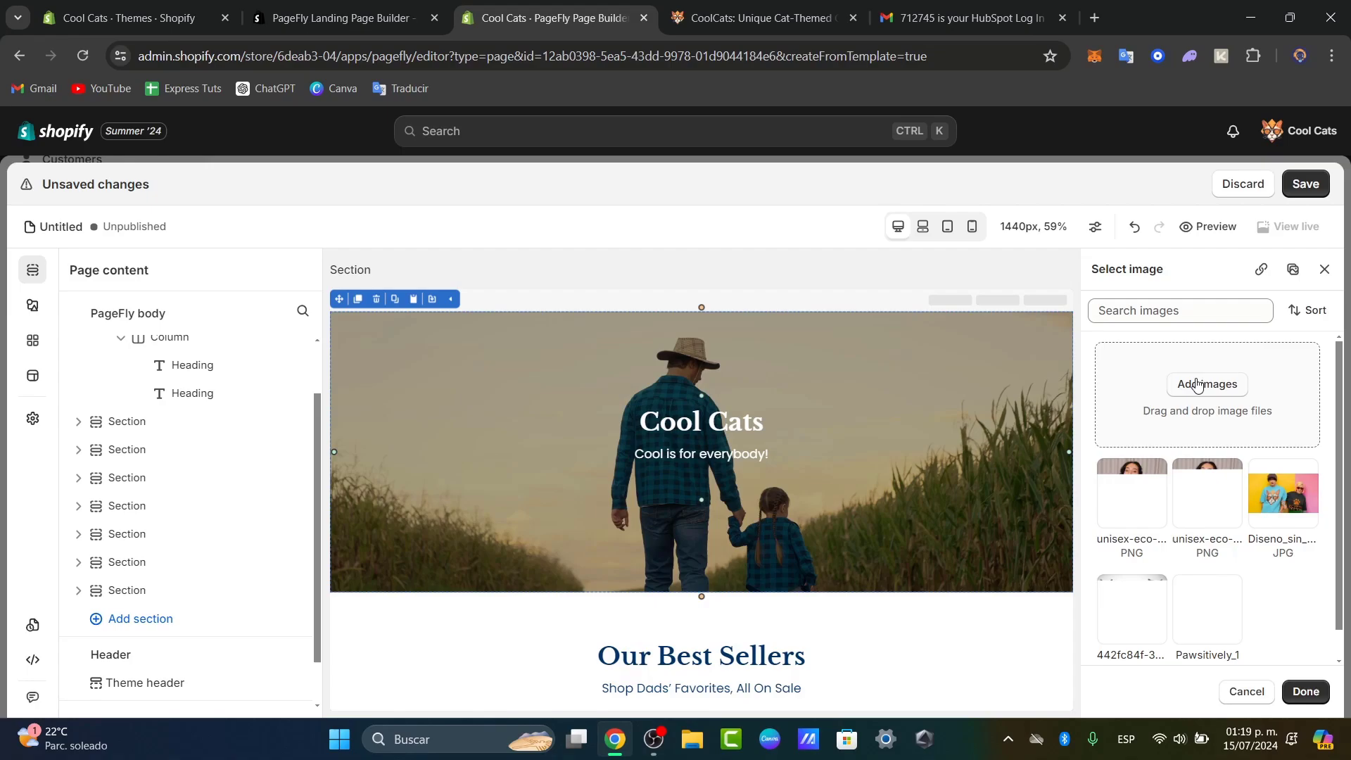
left_click(1282, 503)
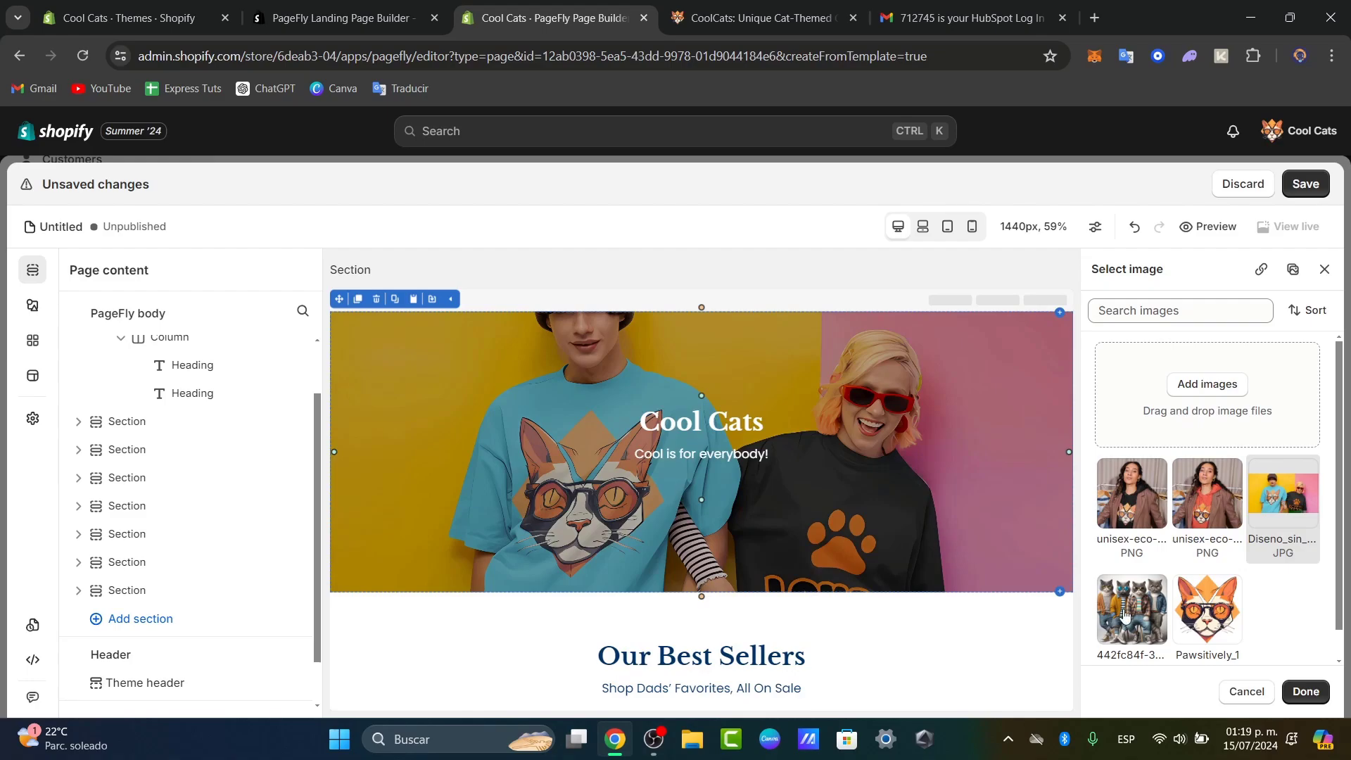
left_click(1305, 691)
scroll(930, 559, "down", 1)
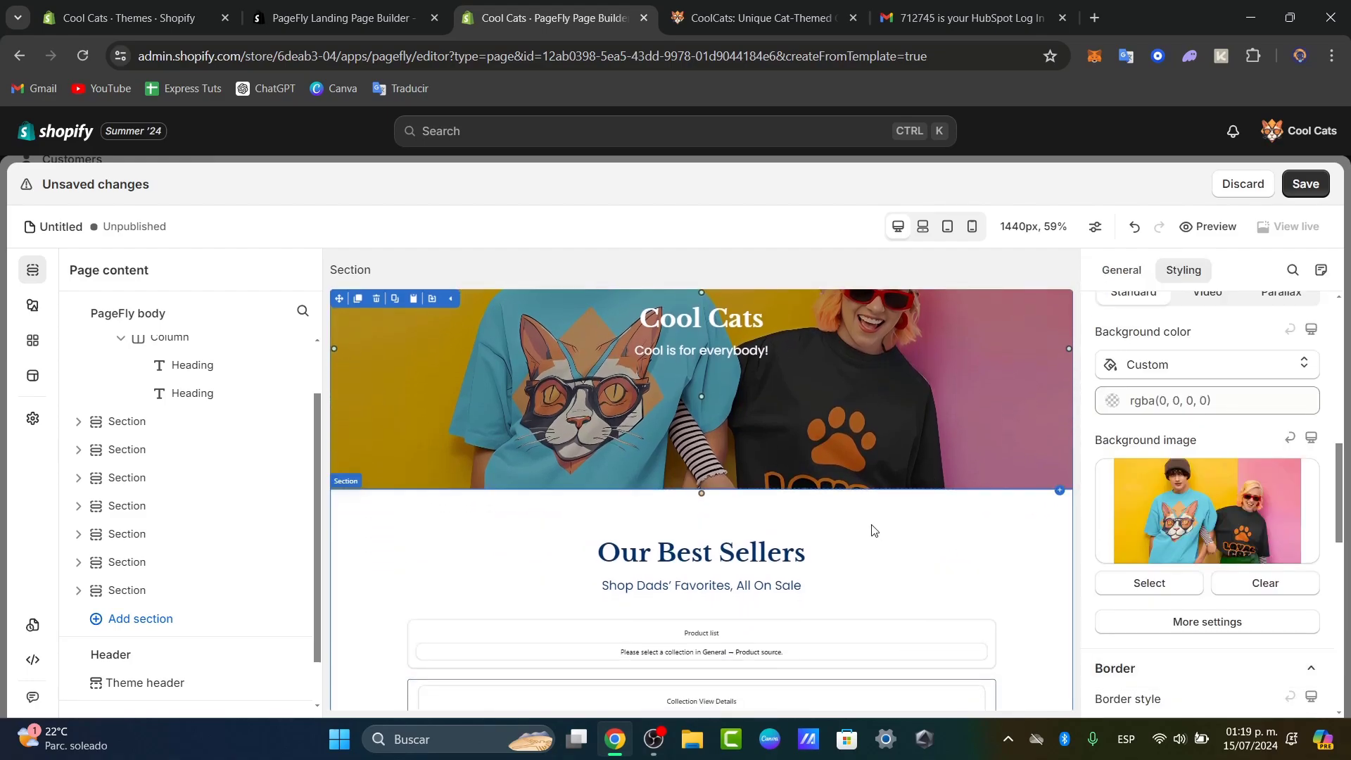
left_click(883, 558)
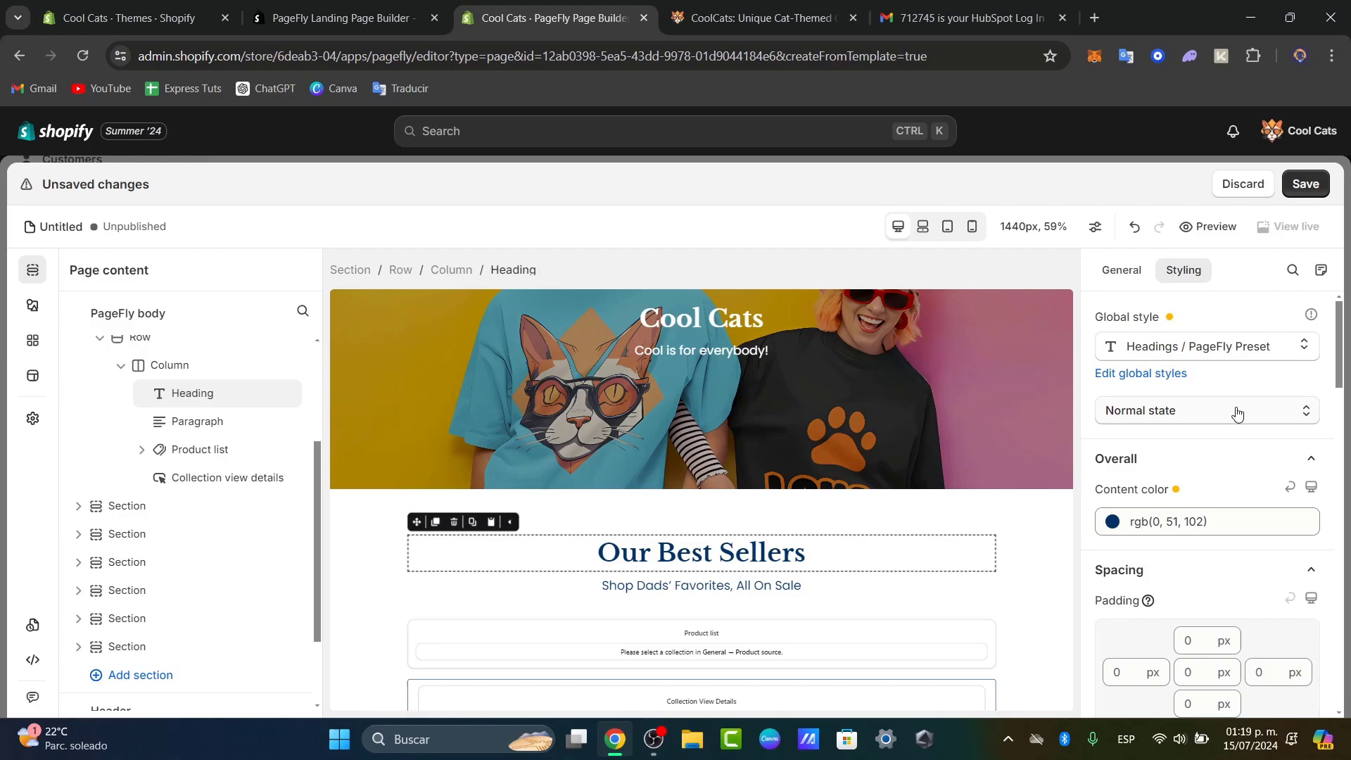
Step: Apply the Heading 1 / H3 global style to 'Our Best Sellers', then delete its text
left_click(1213, 416)
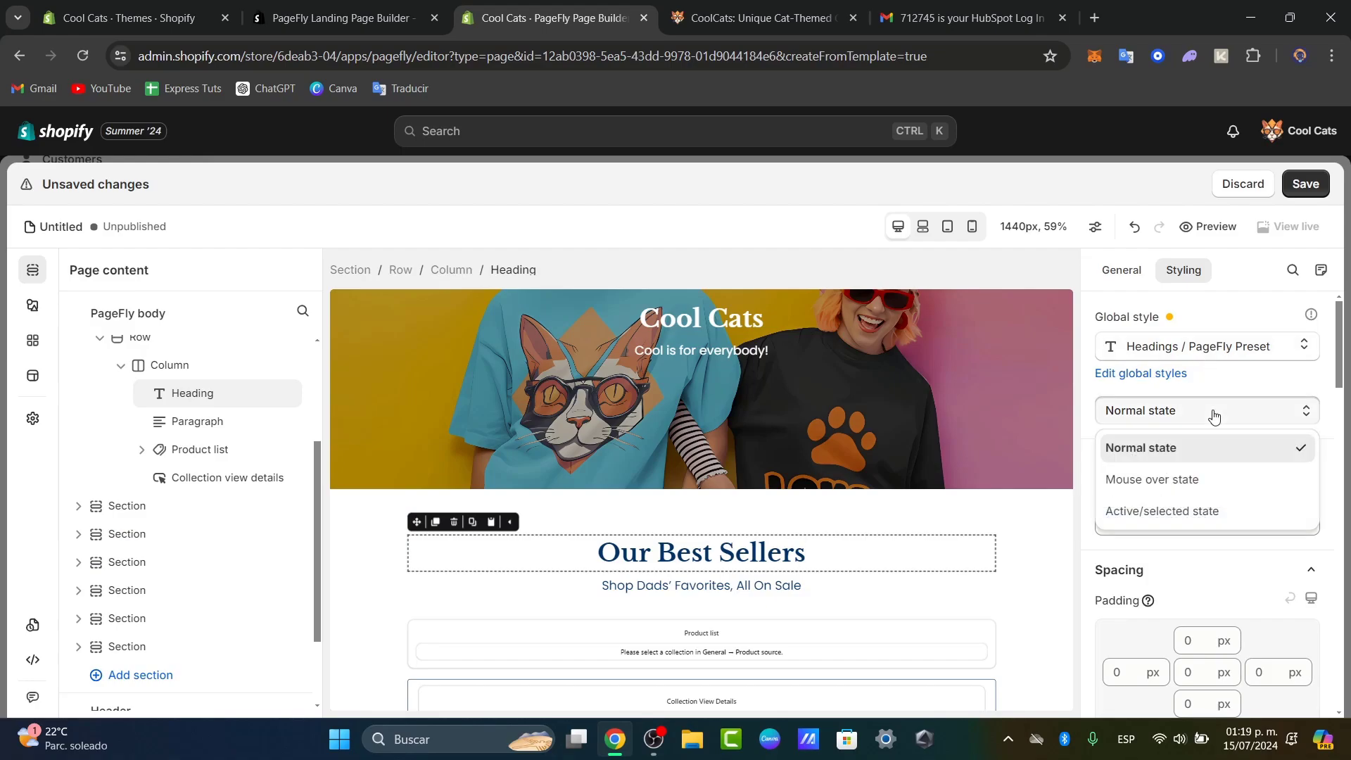
left_click(1235, 361)
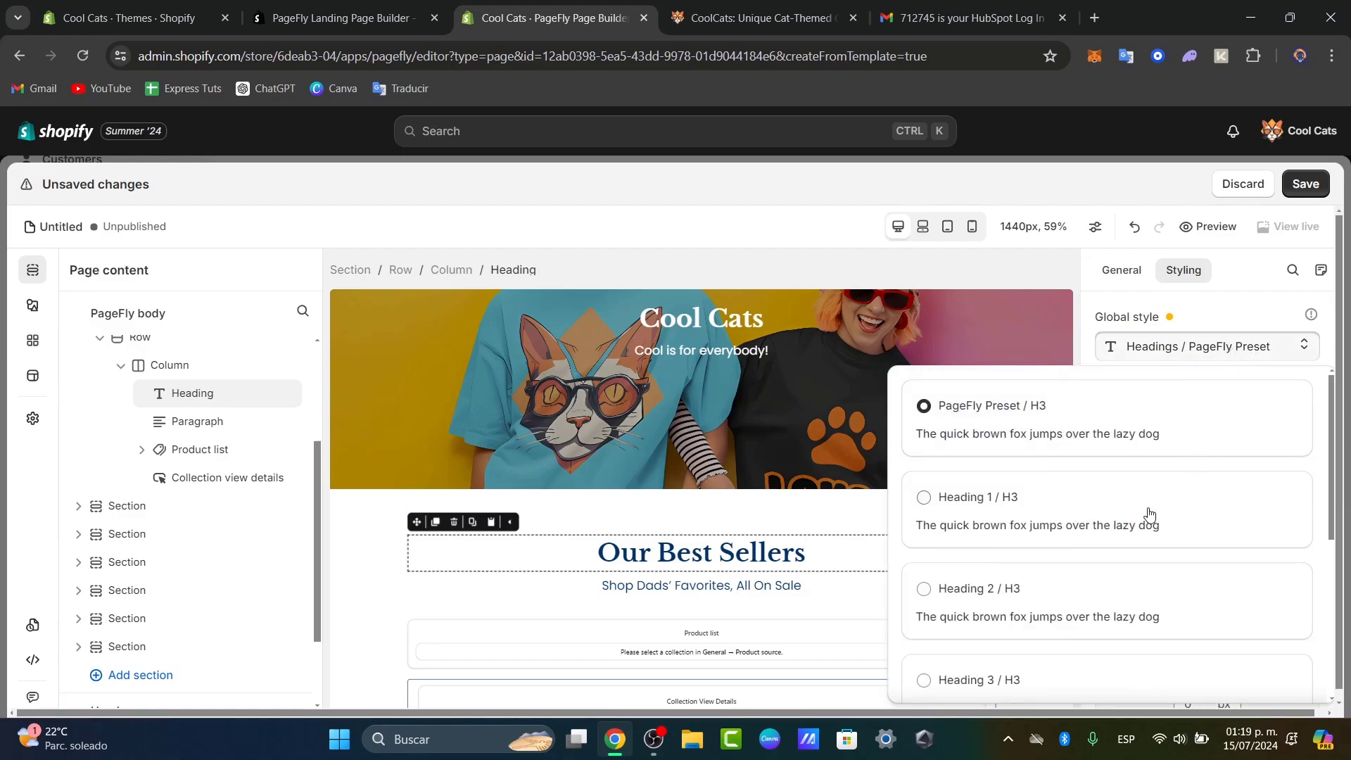
left_click(1150, 510)
left_click(1196, 357)
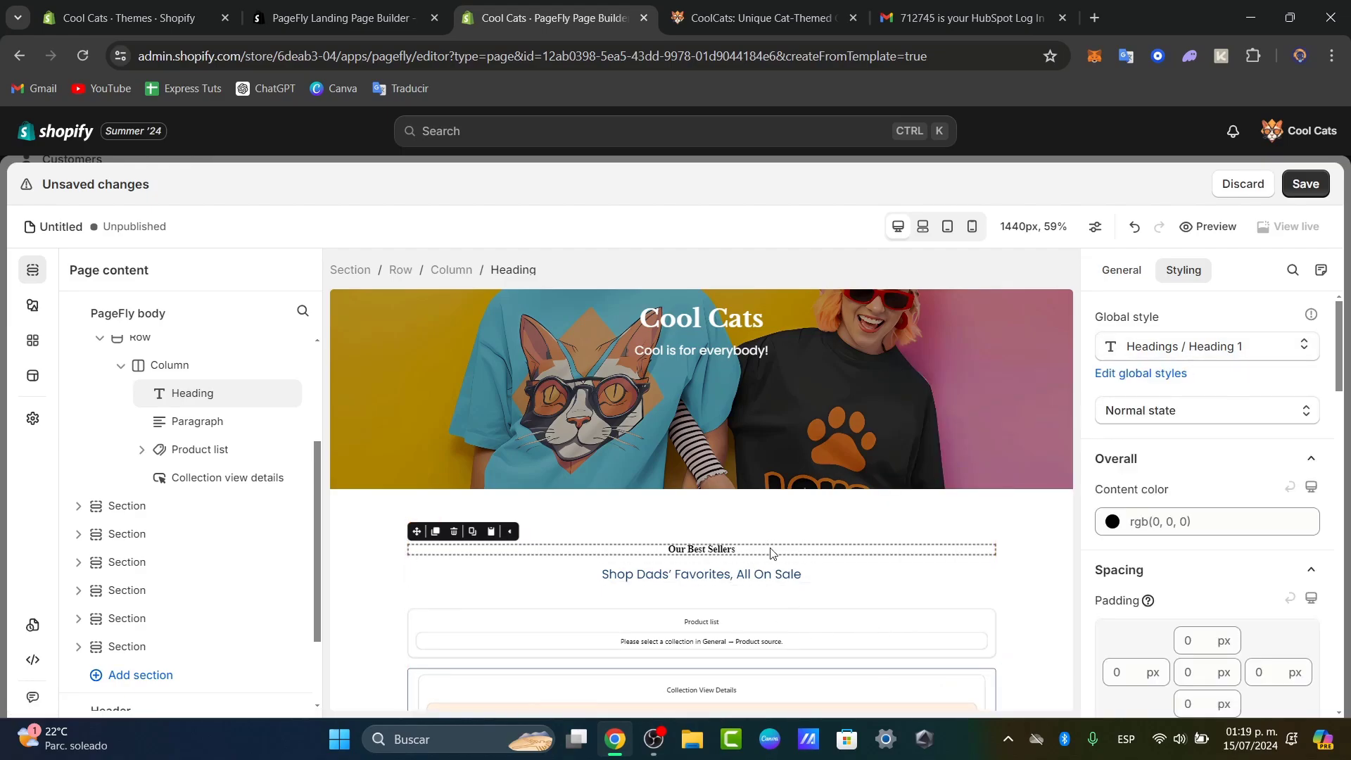
key("BackSpace")
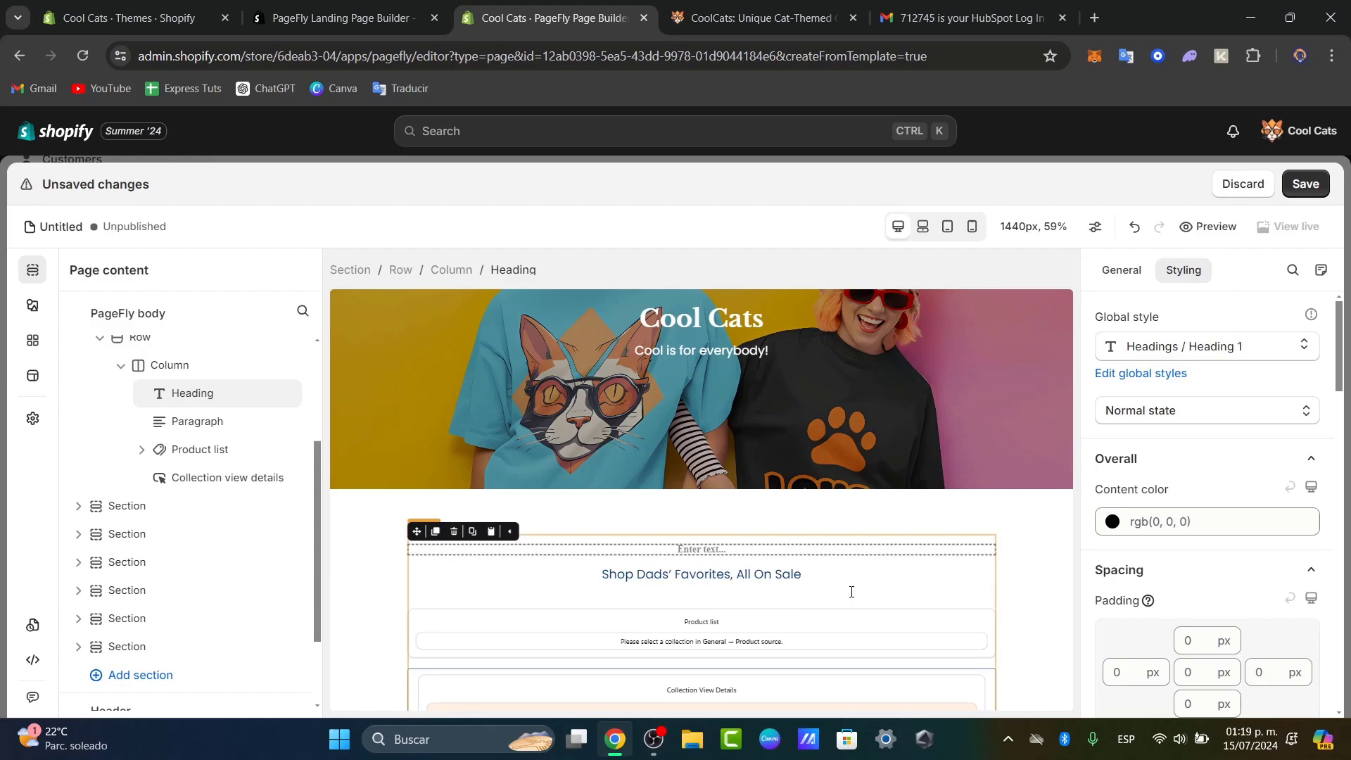
scroll(793, 588, "down", 1)
left_click(777, 582)
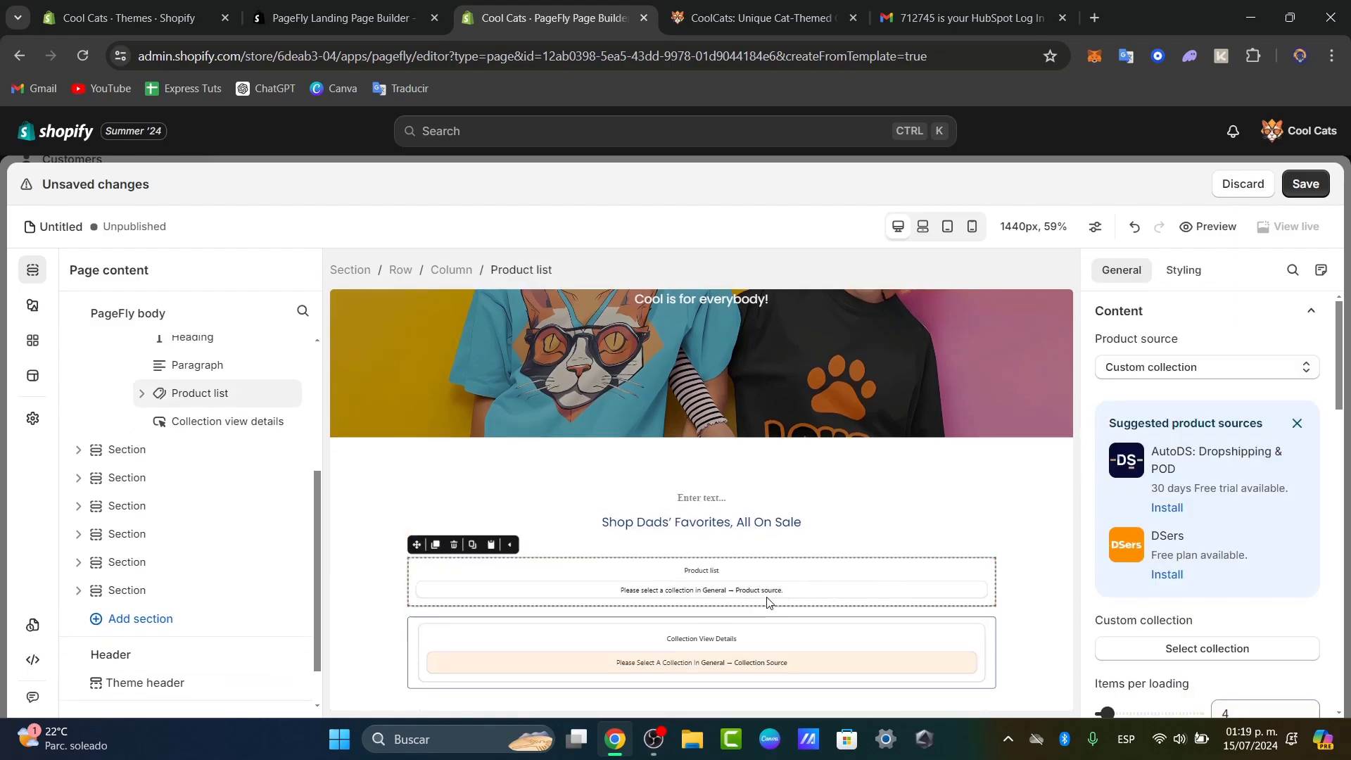
Step: Set the product list's custom collection source to Loyal Collection
scroll(851, 593, "down", 1)
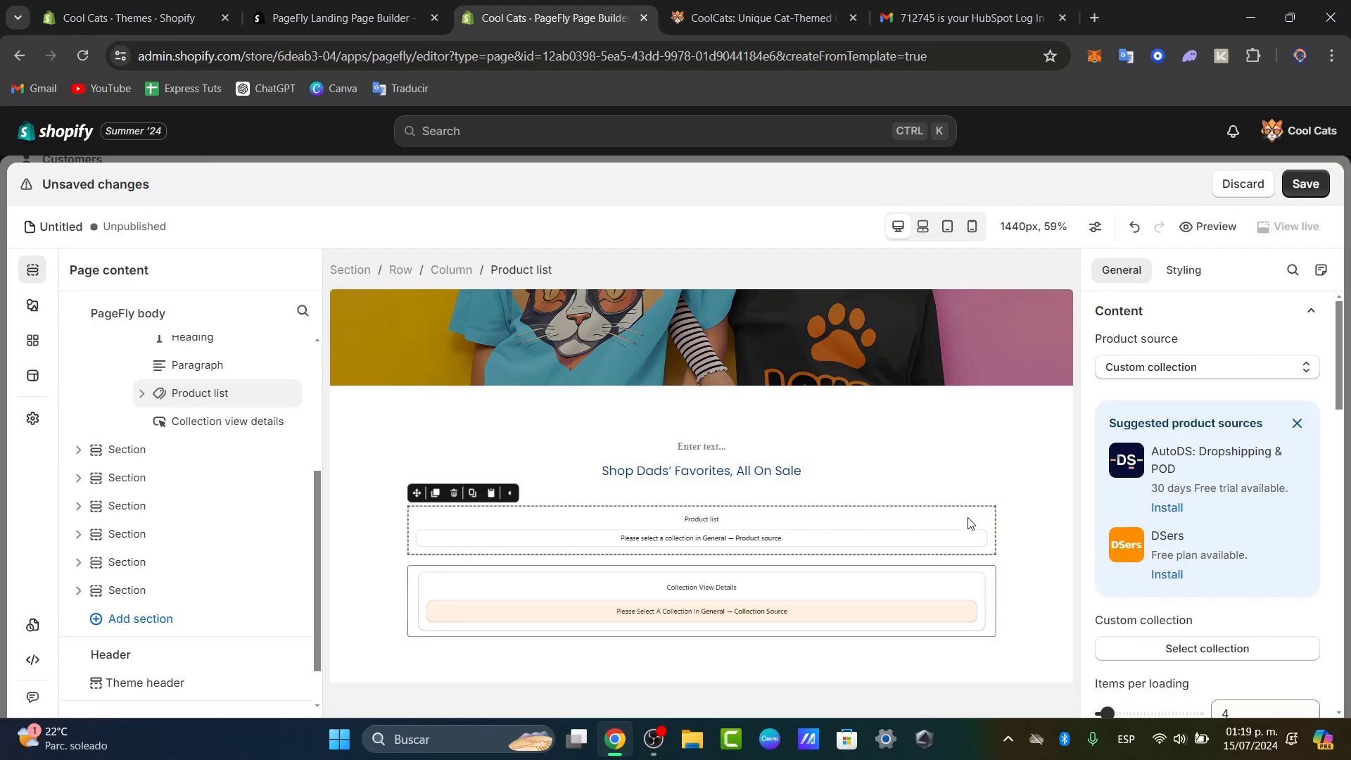
left_click(1227, 368)
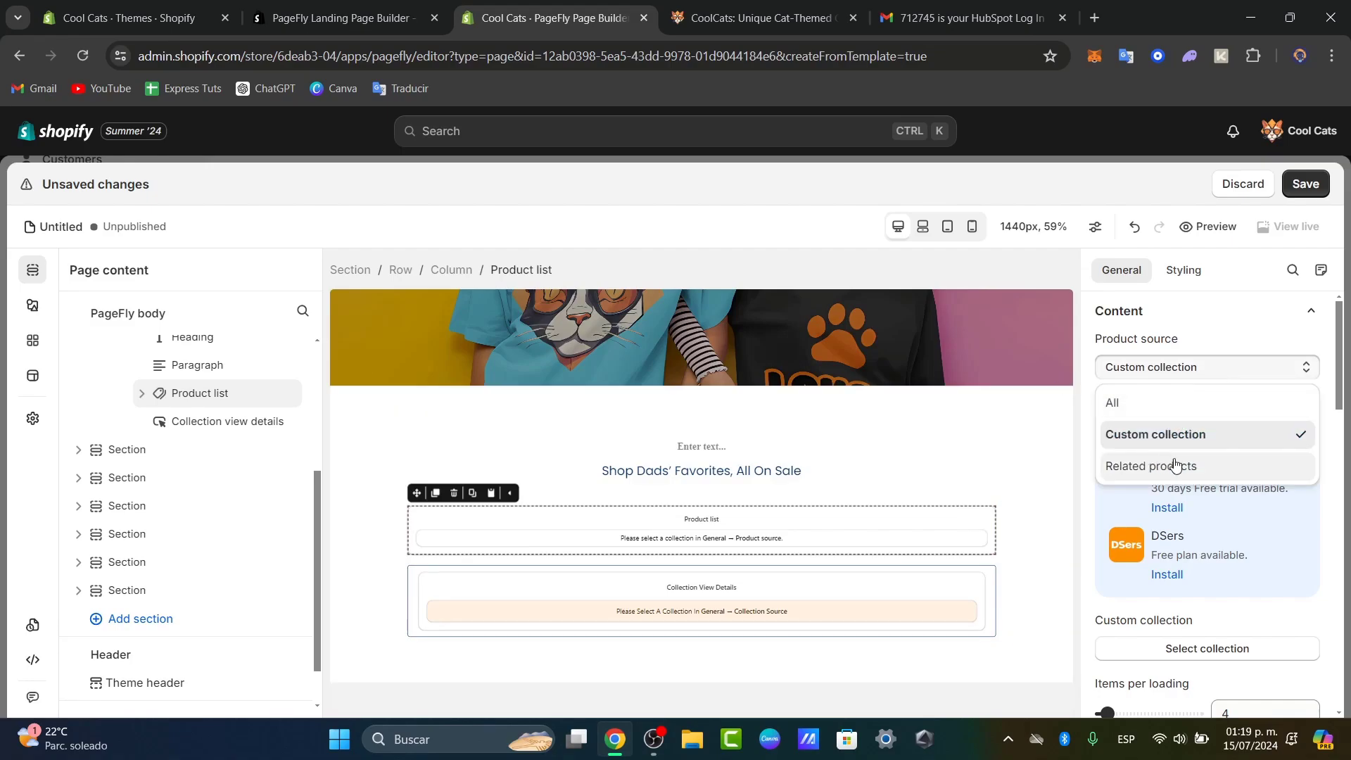
left_click(1268, 656)
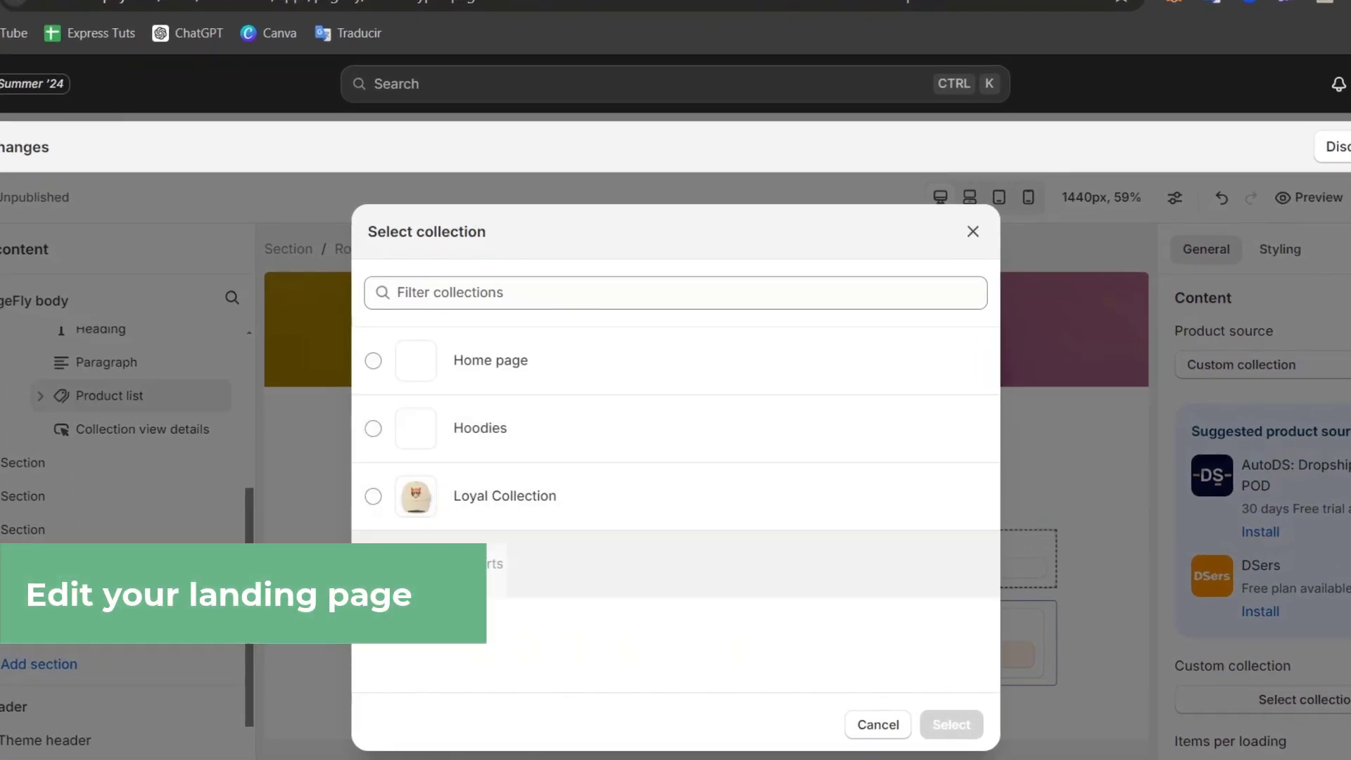
left_click(373, 496)
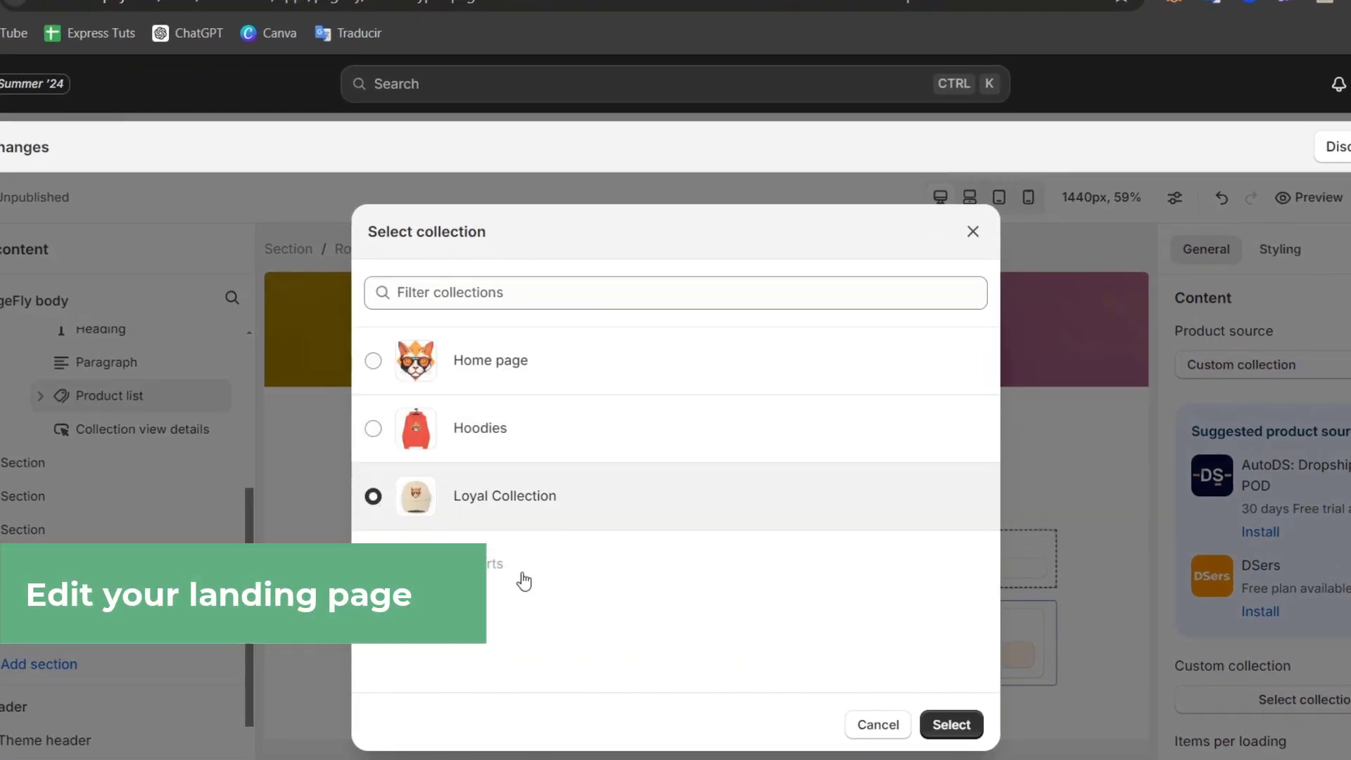
left_click(951, 724)
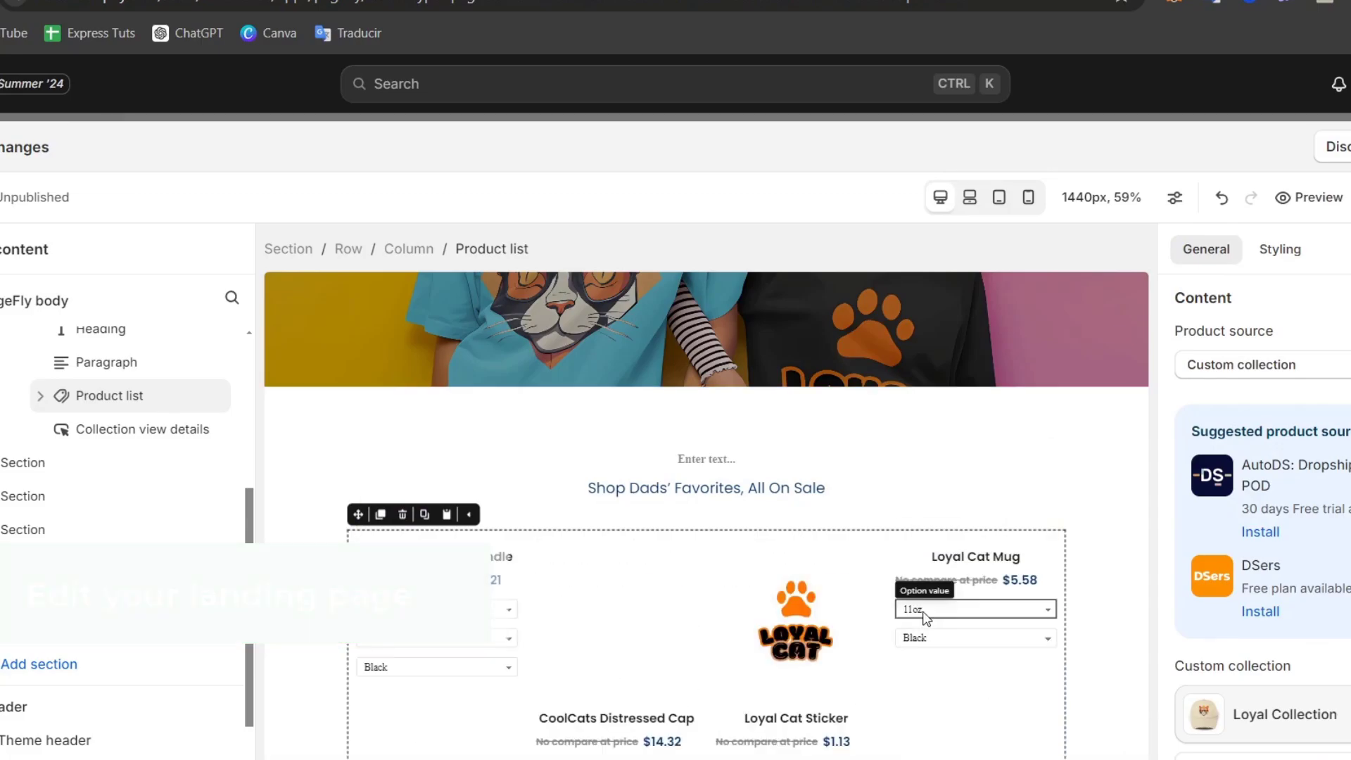
scroll(926, 618, "down", 3)
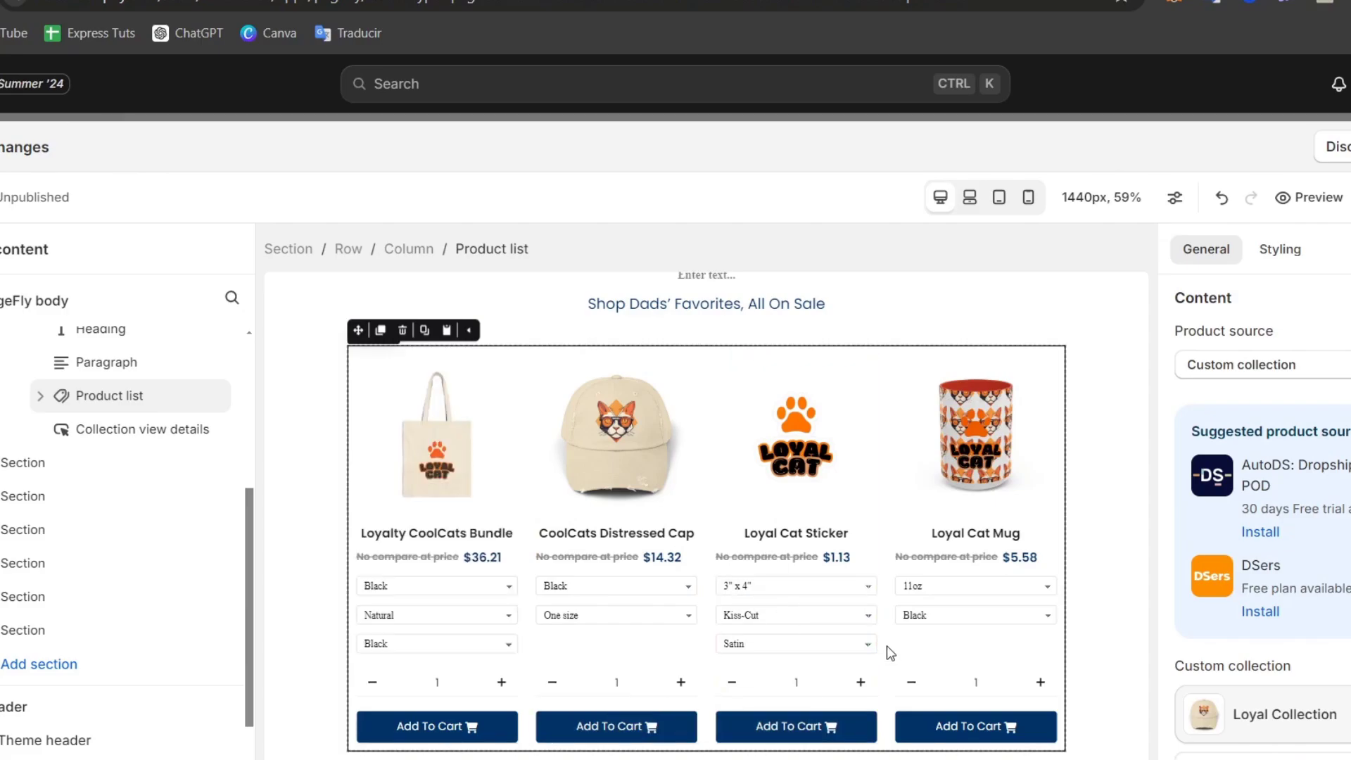
scroll(889, 652, "down", 3)
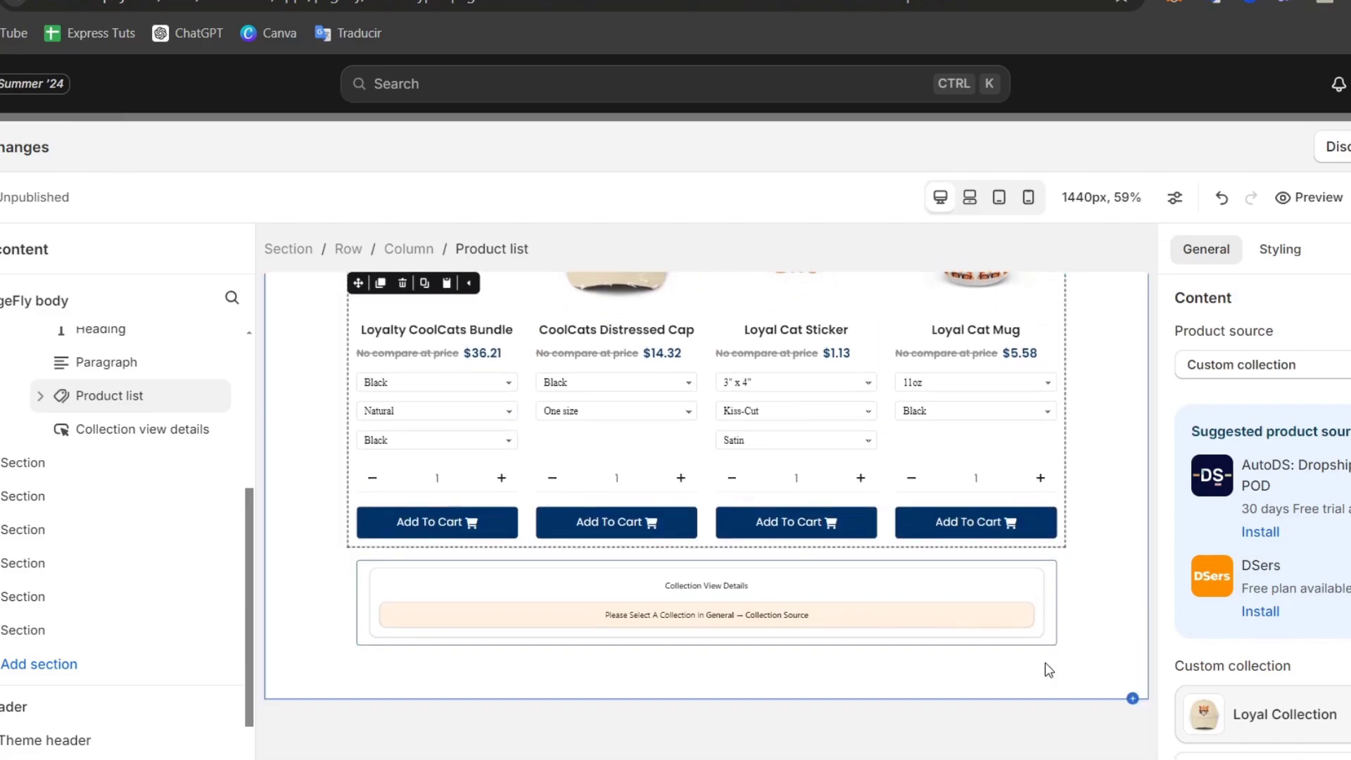
Step: Link the collection view details block to the Hoodies collection and select the product section
left_click(728, 550)
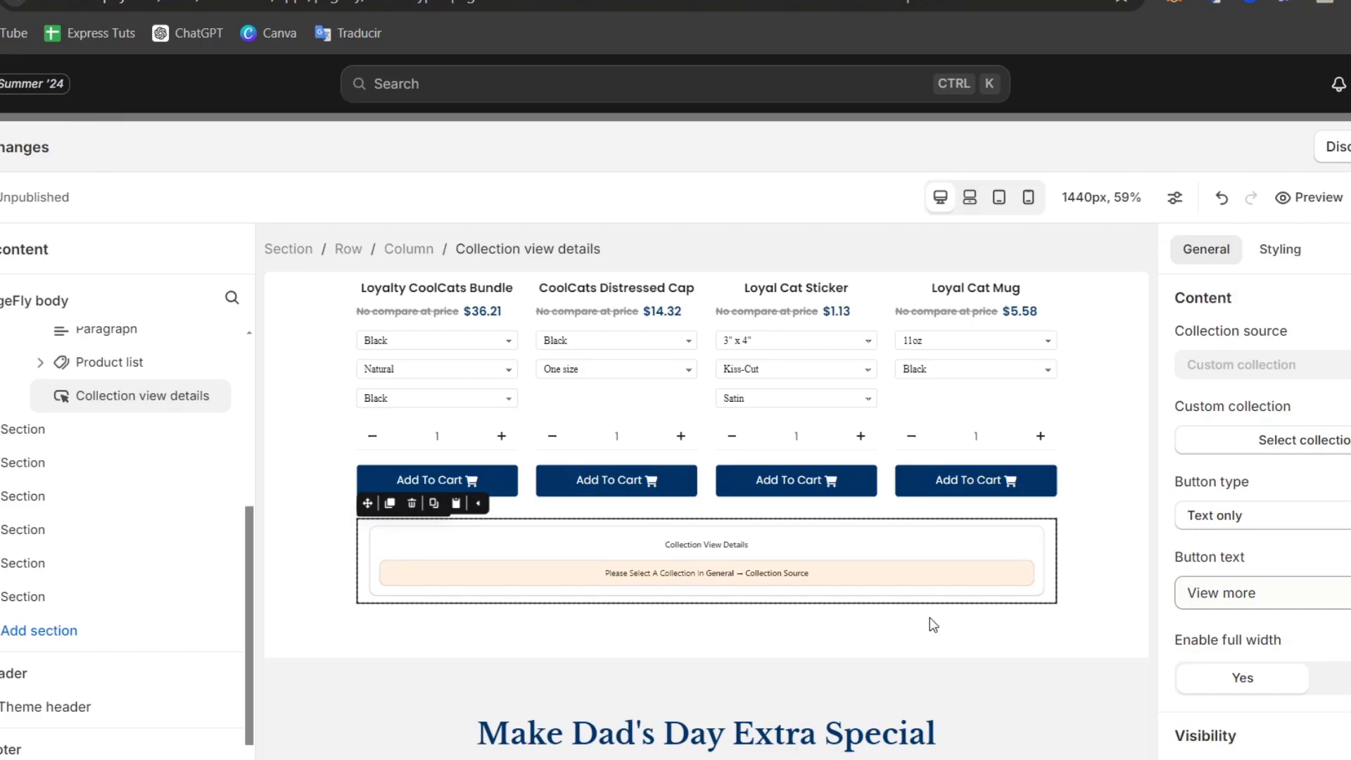
left_click(1290, 438)
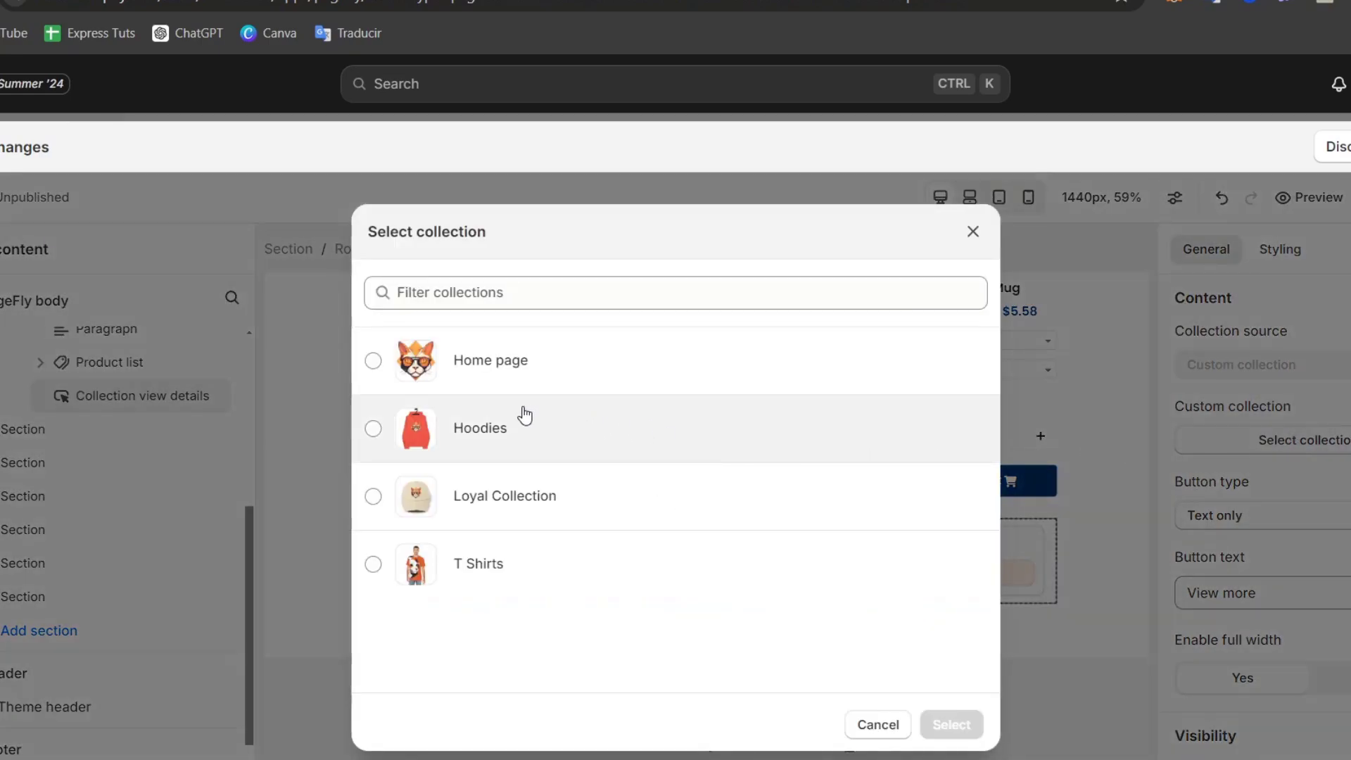
left_click(387, 438)
left_click(951, 725)
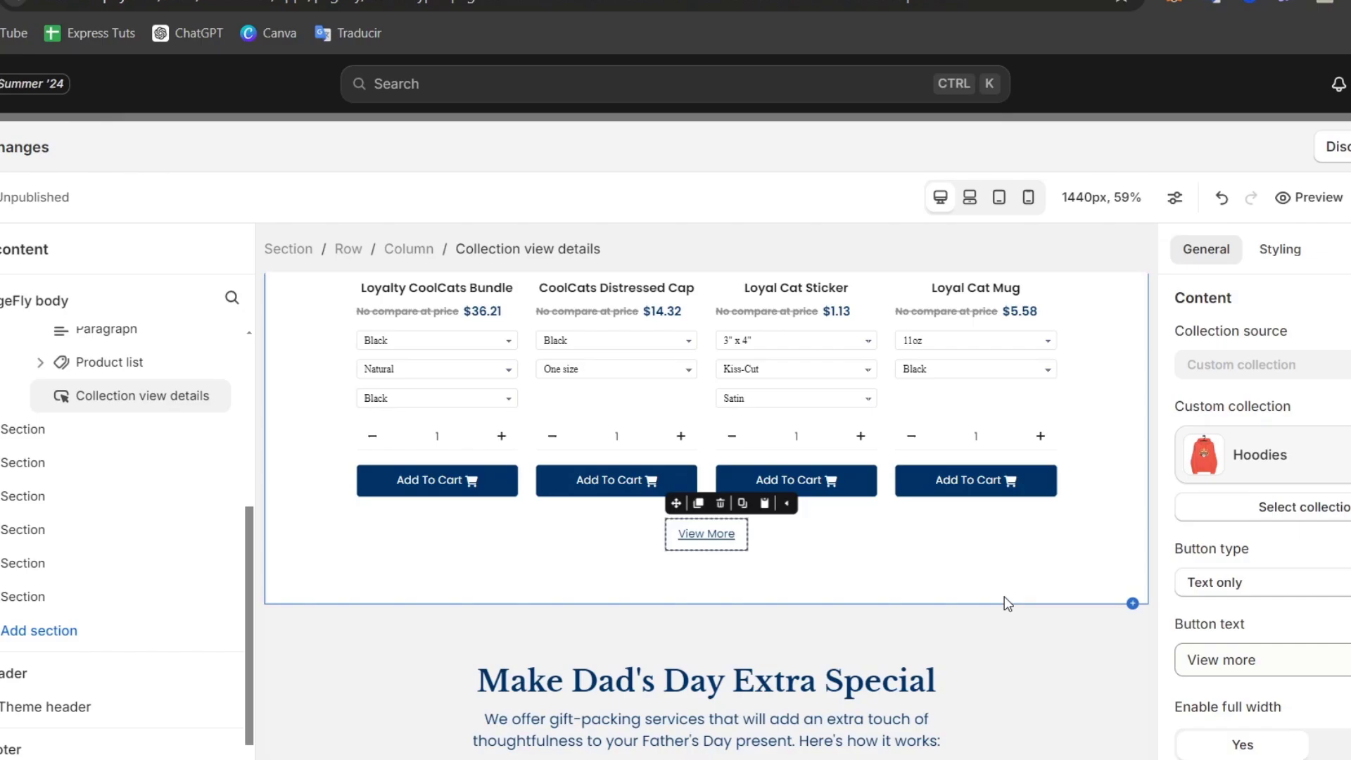
left_click(1003, 596)
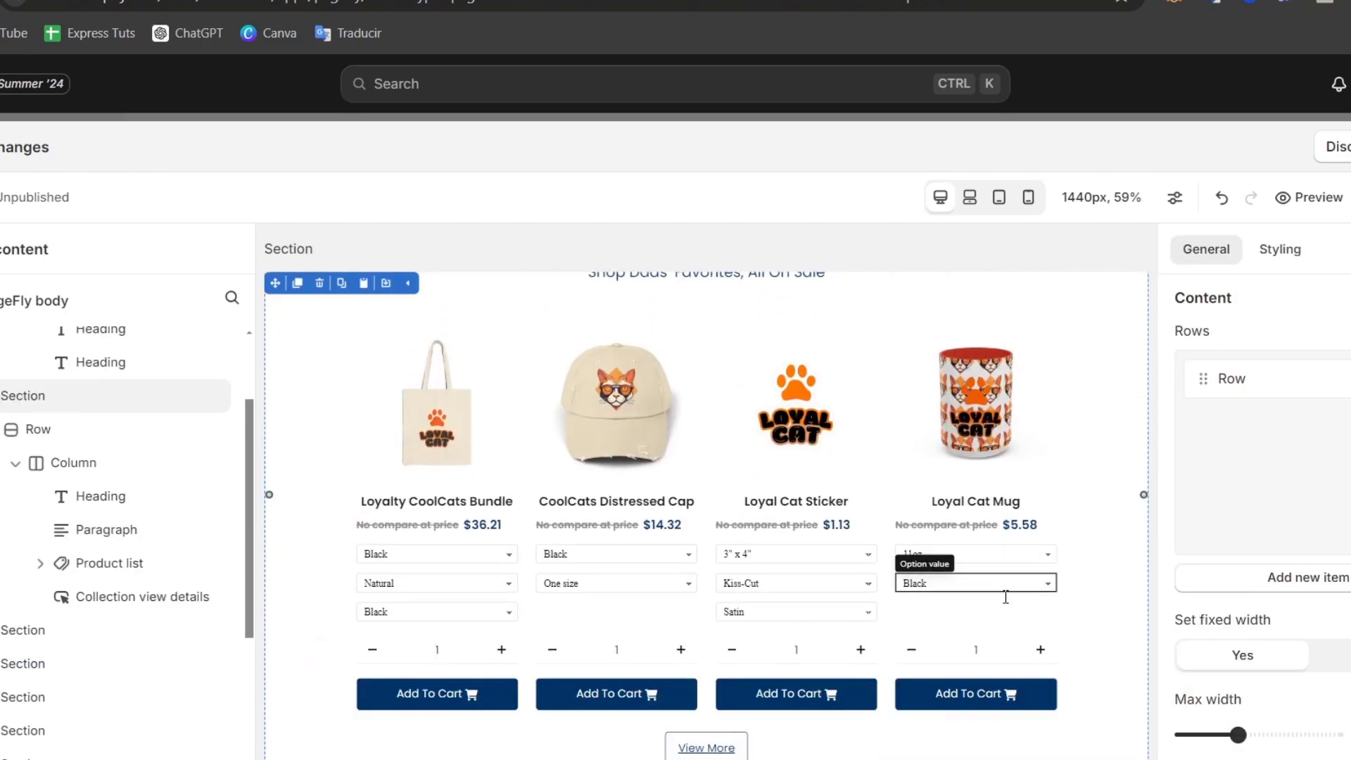
scroll(1006, 596, "down", 8)
scroll(1006, 597, "up", 2)
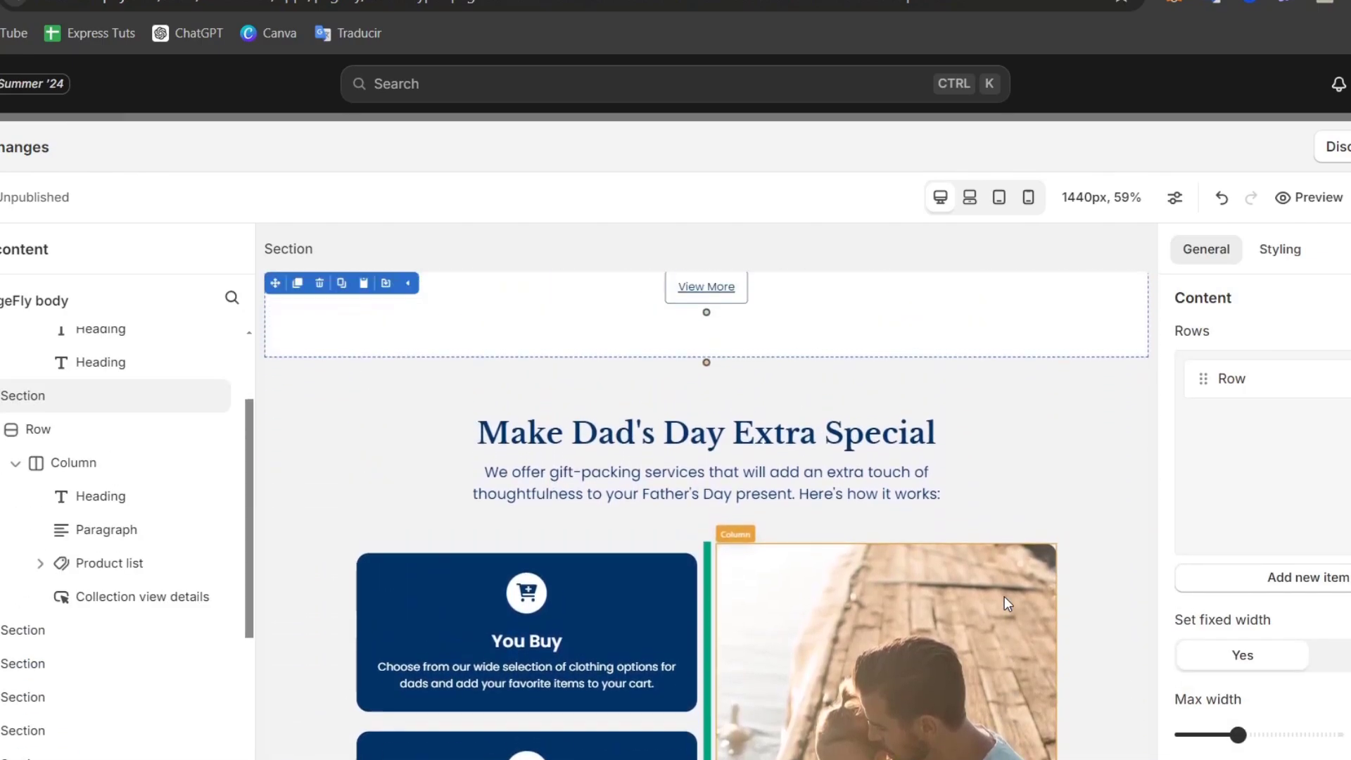
Step: Retype the Make Dad's Day Extra Special heading as 'Make Yourself look cool', then select the photo column
double_click(761, 448)
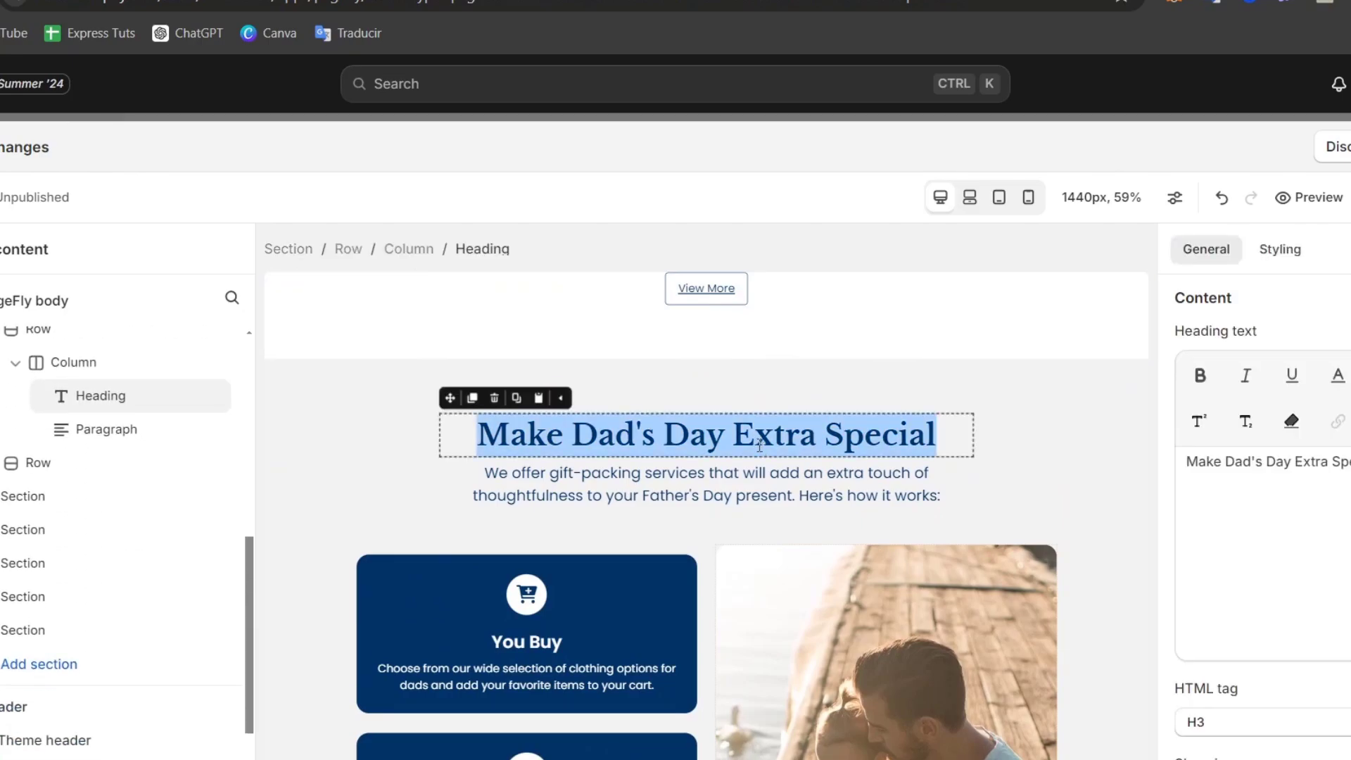
type("Make Yo")
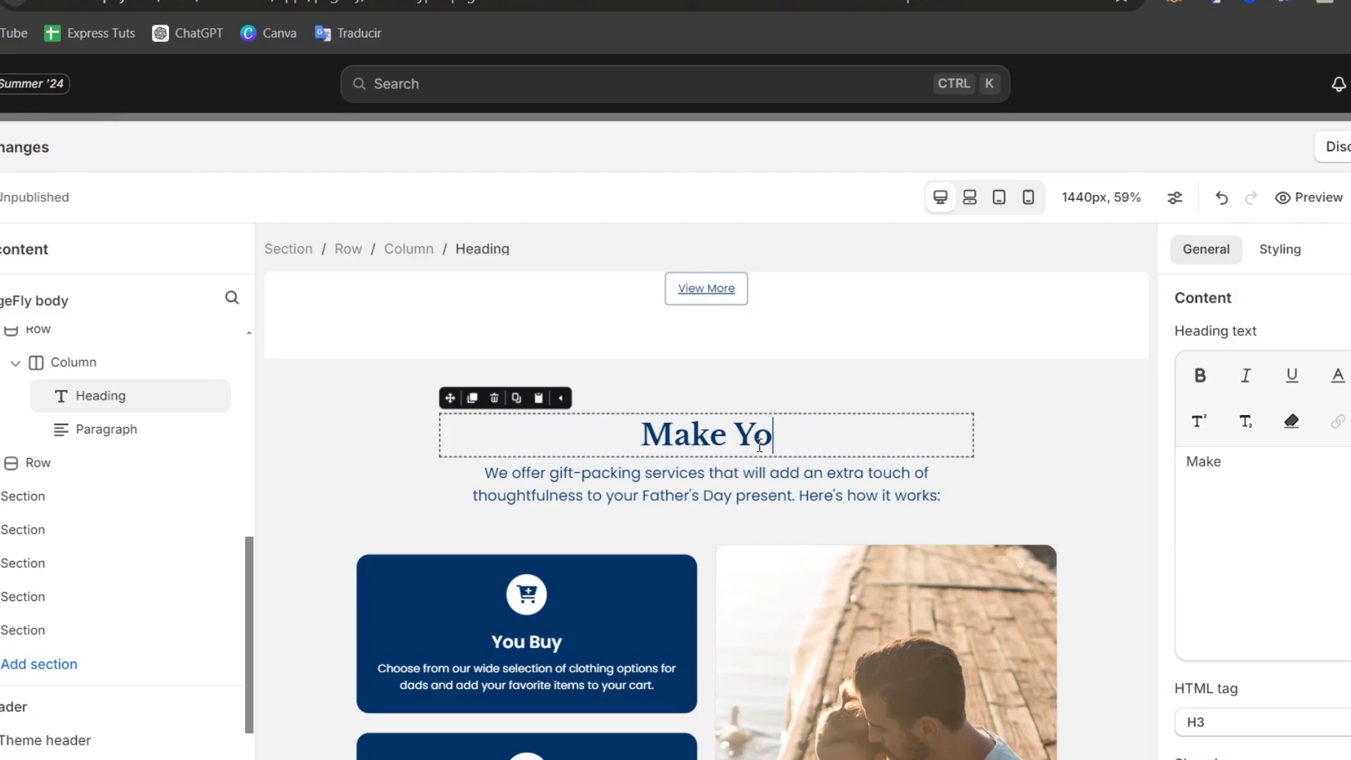
type("urself look cool")
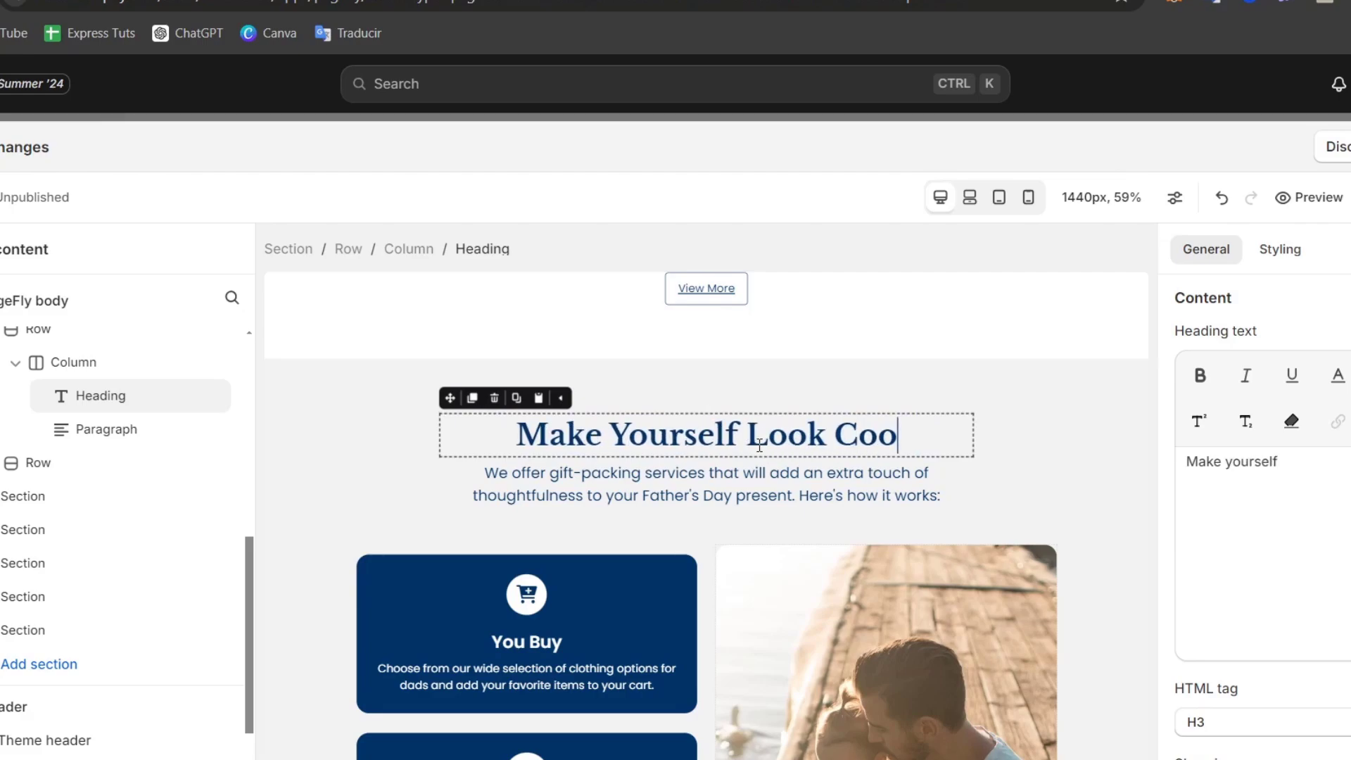
left_click(904, 473)
scroll(926, 510, "down", 1)
scroll(563, 547, "down", 1)
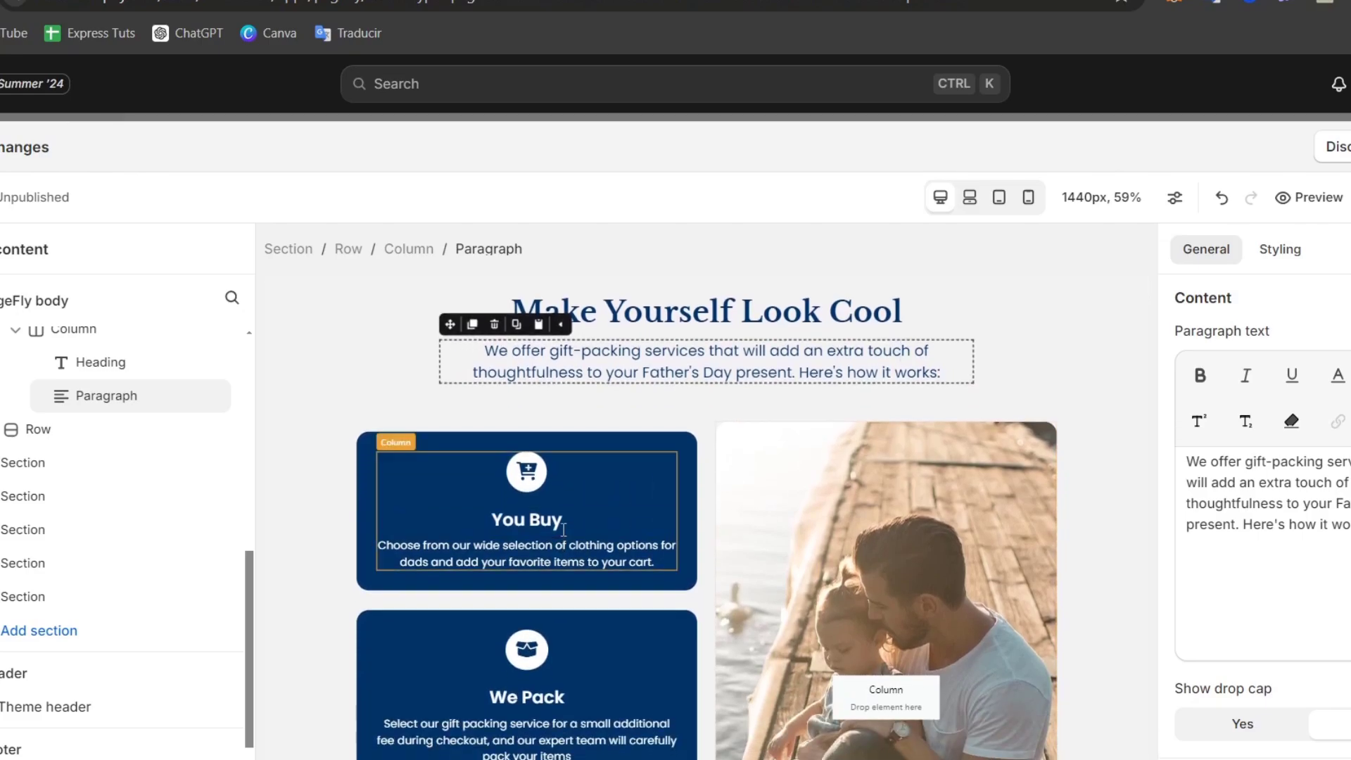
scroll(610, 633, "down", 1)
scroll(610, 636, "down", 3)
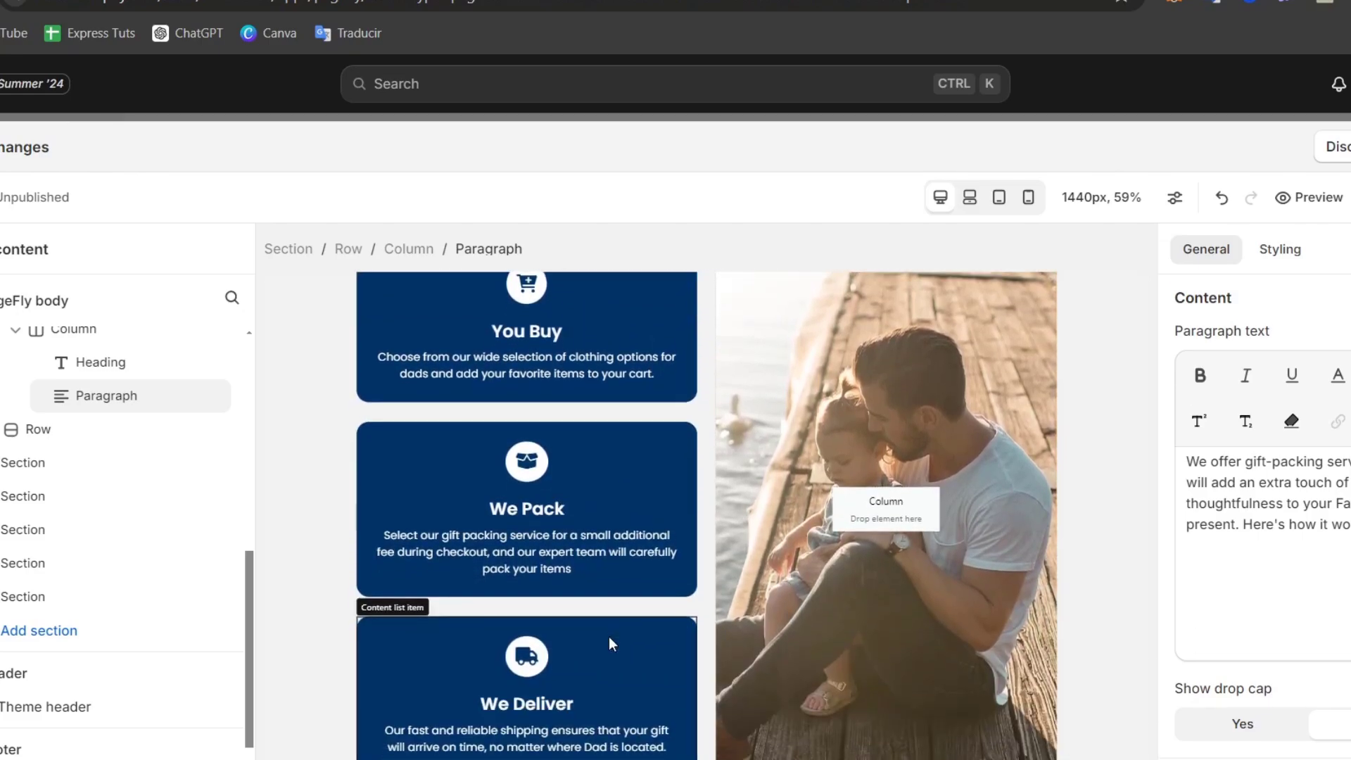
left_click(915, 586)
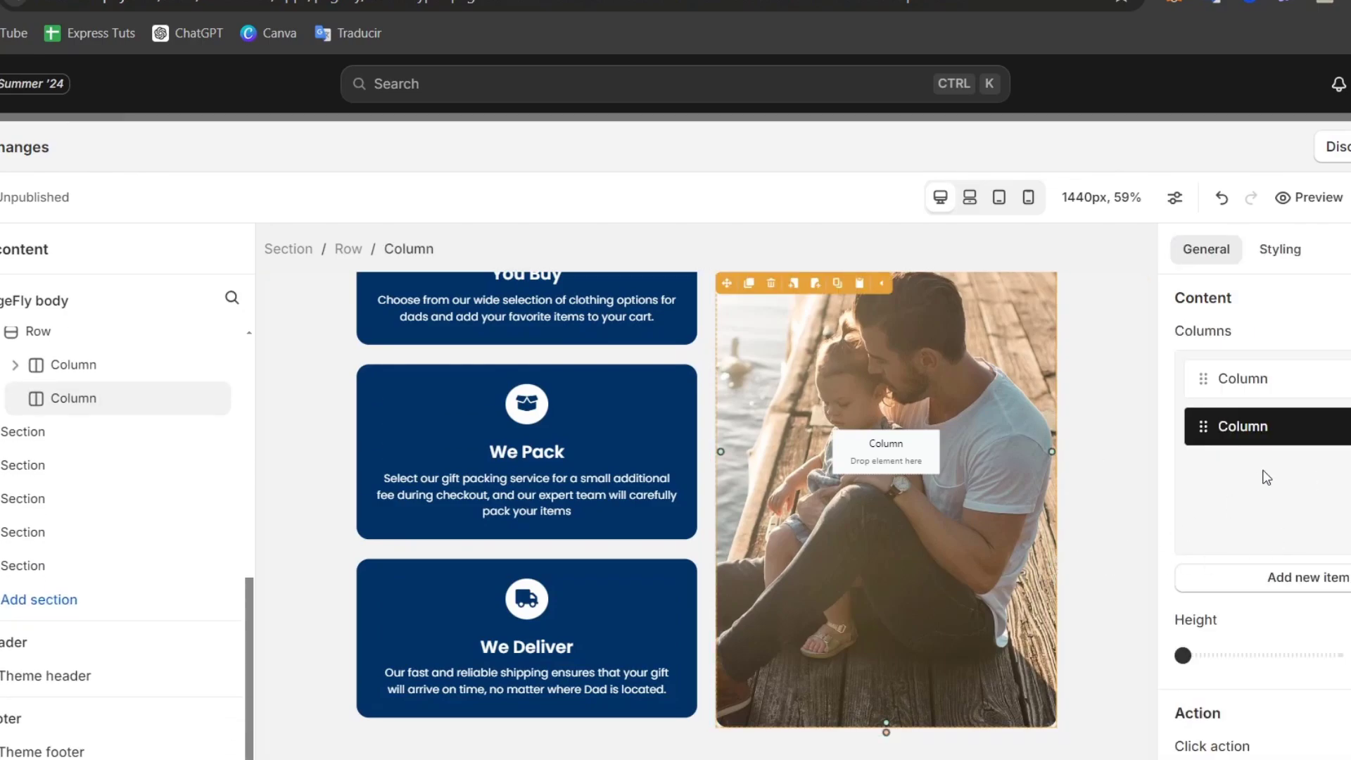
scroll(1298, 522, "down", 10)
scroll(1297, 522, "up", 10)
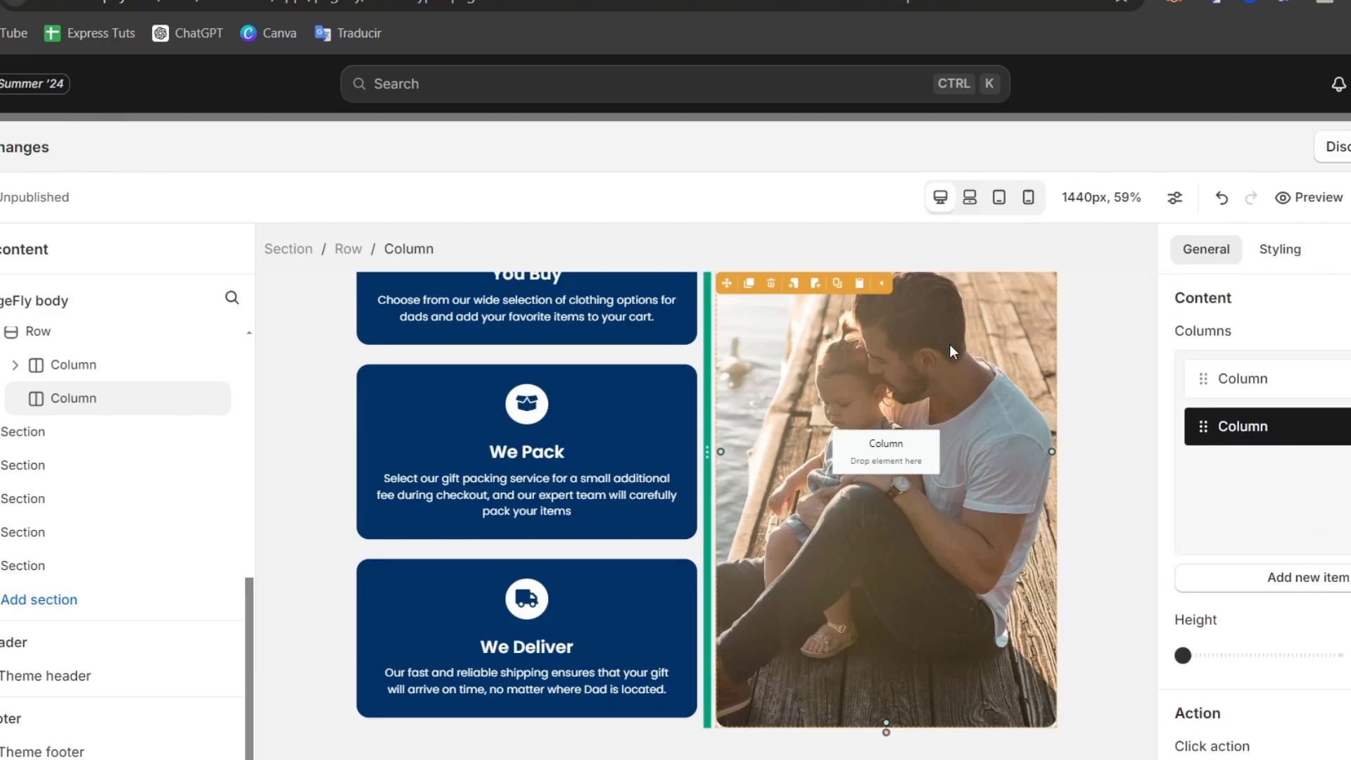
Step: Swap the father-and-child column image for the photo of the woman in the cat-print hoodie
scroll(948, 344, "up", 5)
double_click(868, 295)
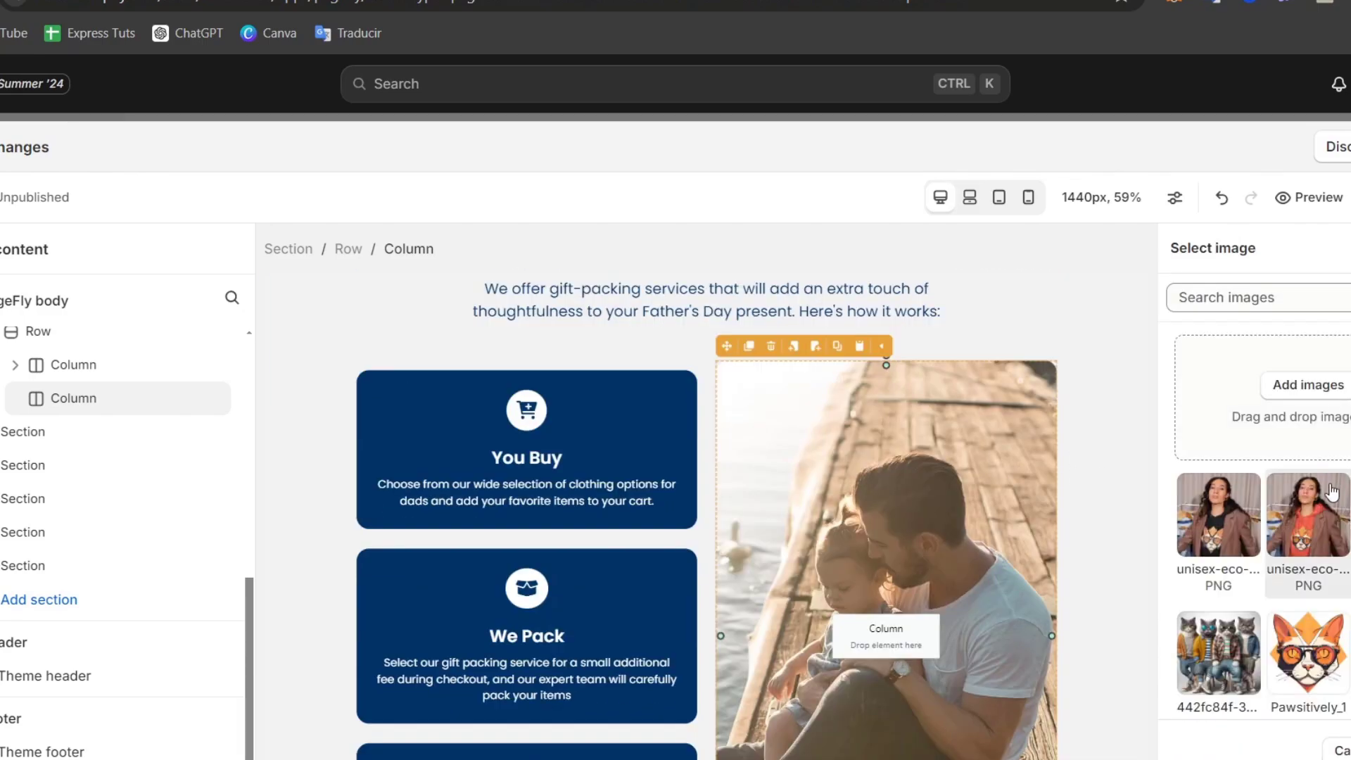
left_click(1305, 533)
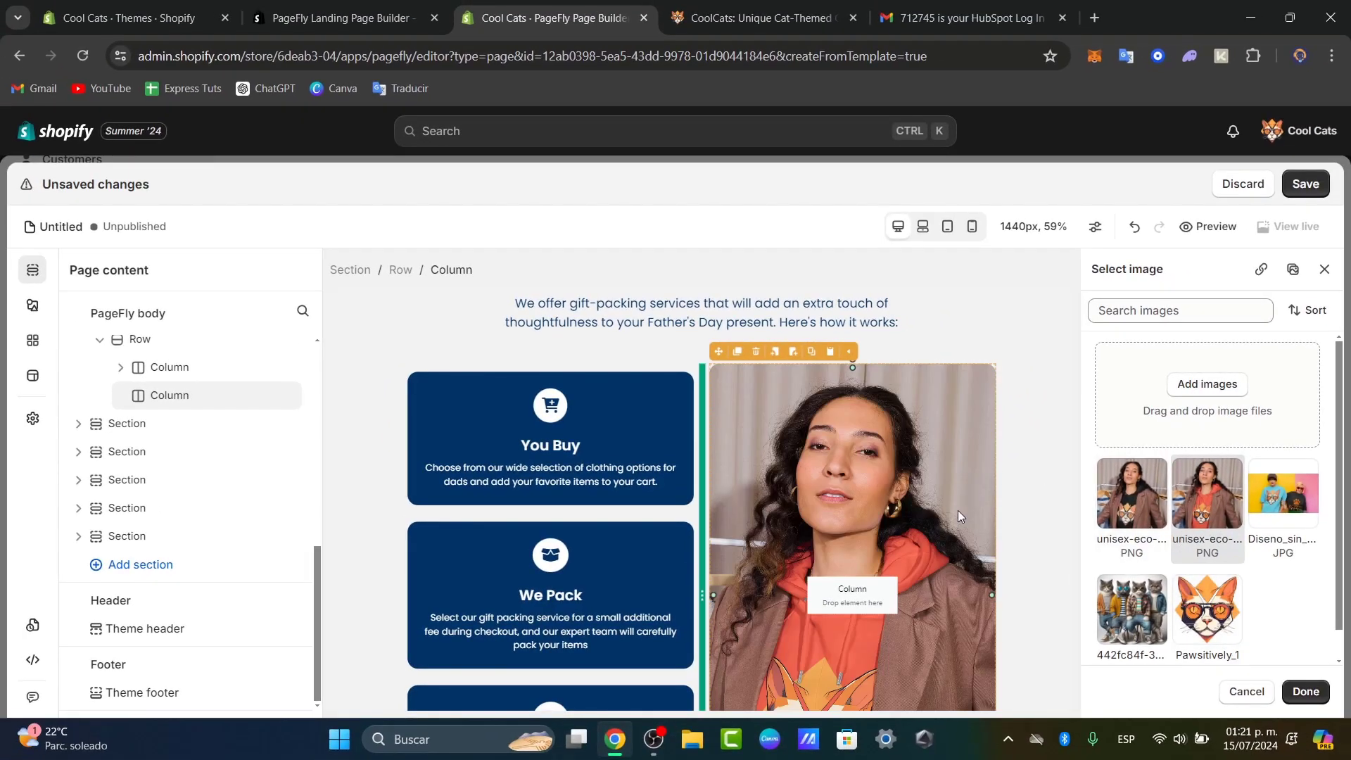
scroll(958, 517, "down", 3)
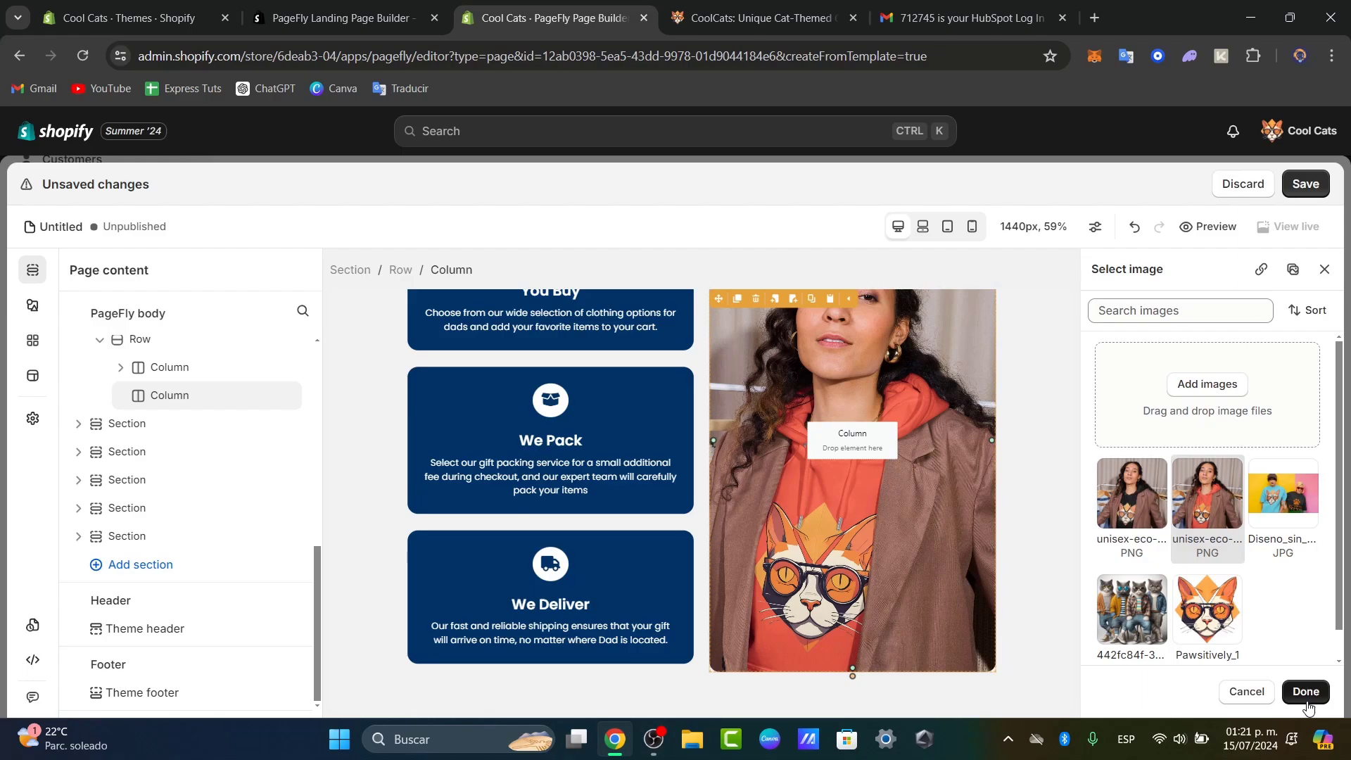
left_click(1302, 690)
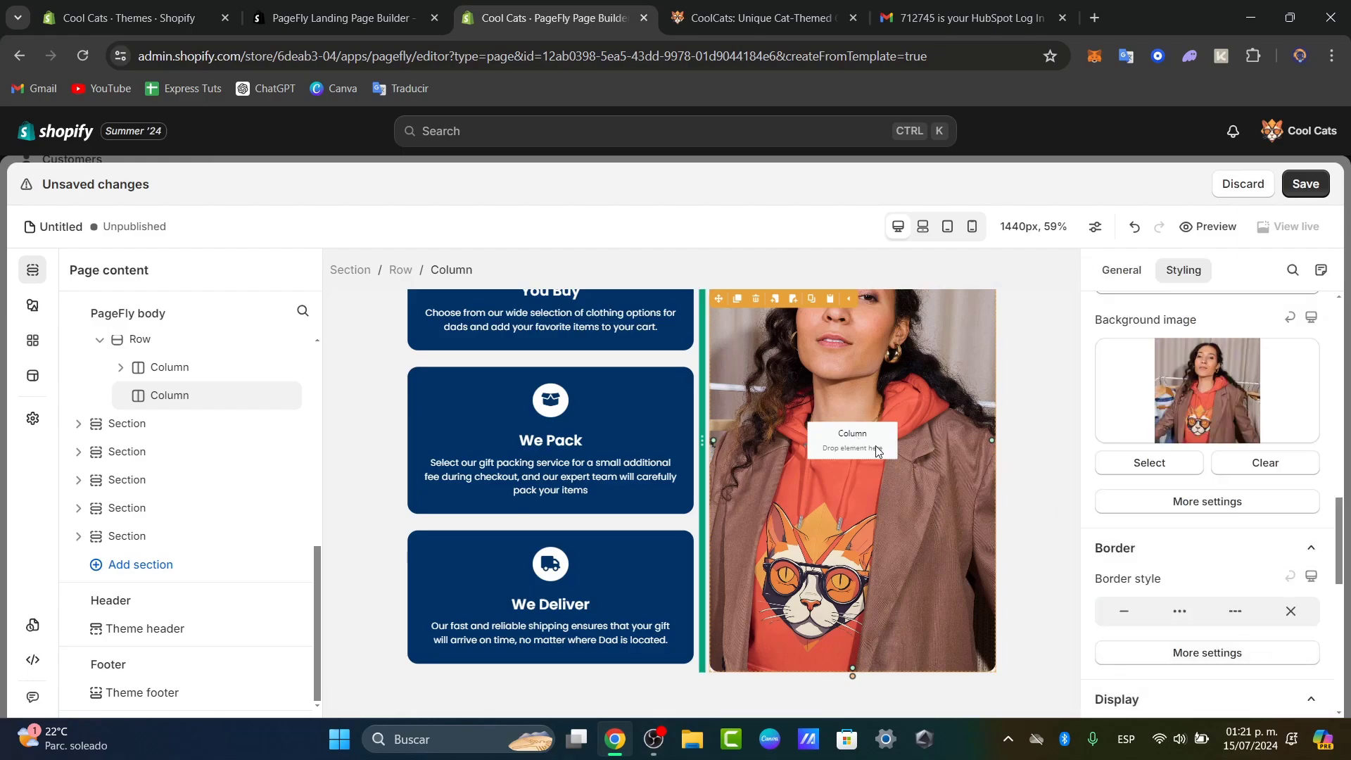
left_click(1024, 503)
scroll(1023, 506, "down", 8)
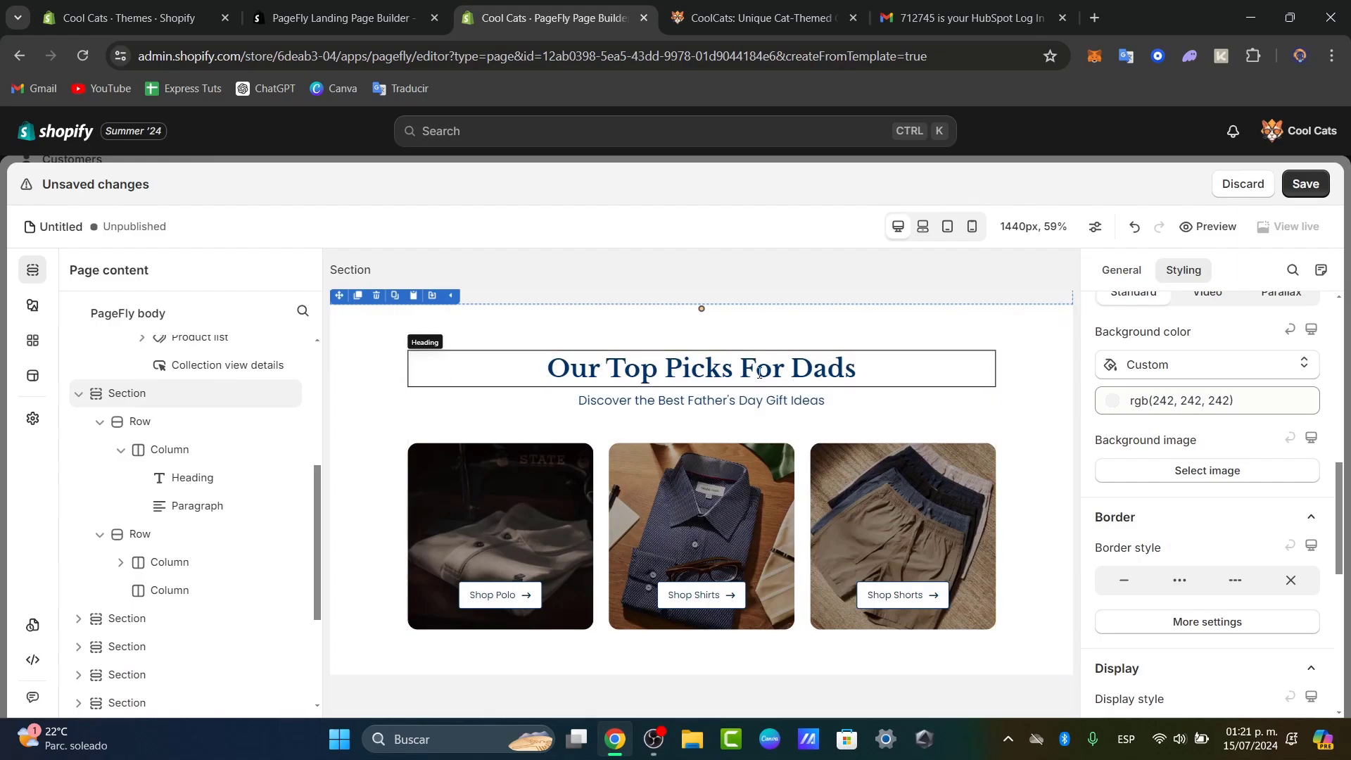
Step: Change the heading 'Our Top Picks For Dads' to 'Our Top Picks For You'
left_click(855, 371)
double_click(854, 369)
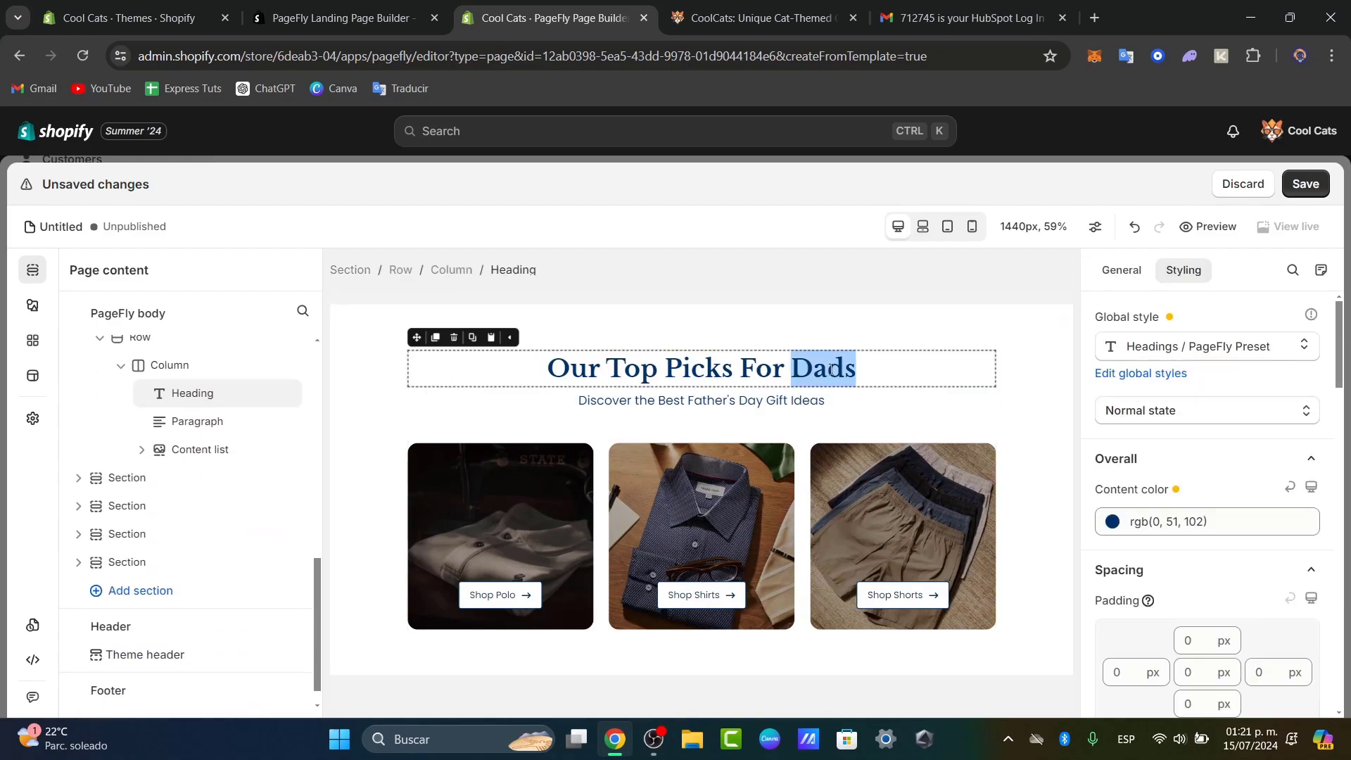
type("H")
key("BackSpace")
type("You")
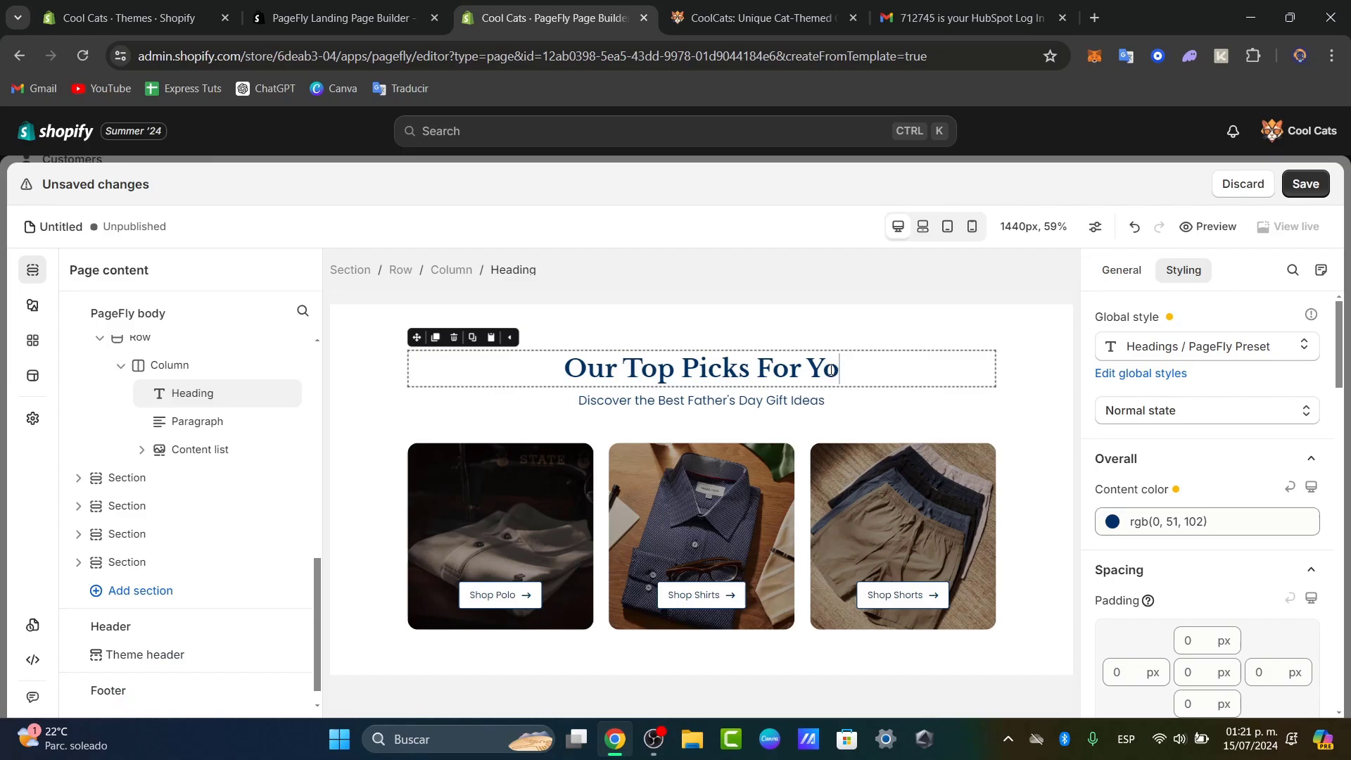
Step: Delete the whole Our Top Picks section with its Polo, Shirts and Shorts cards
left_click(516, 543)
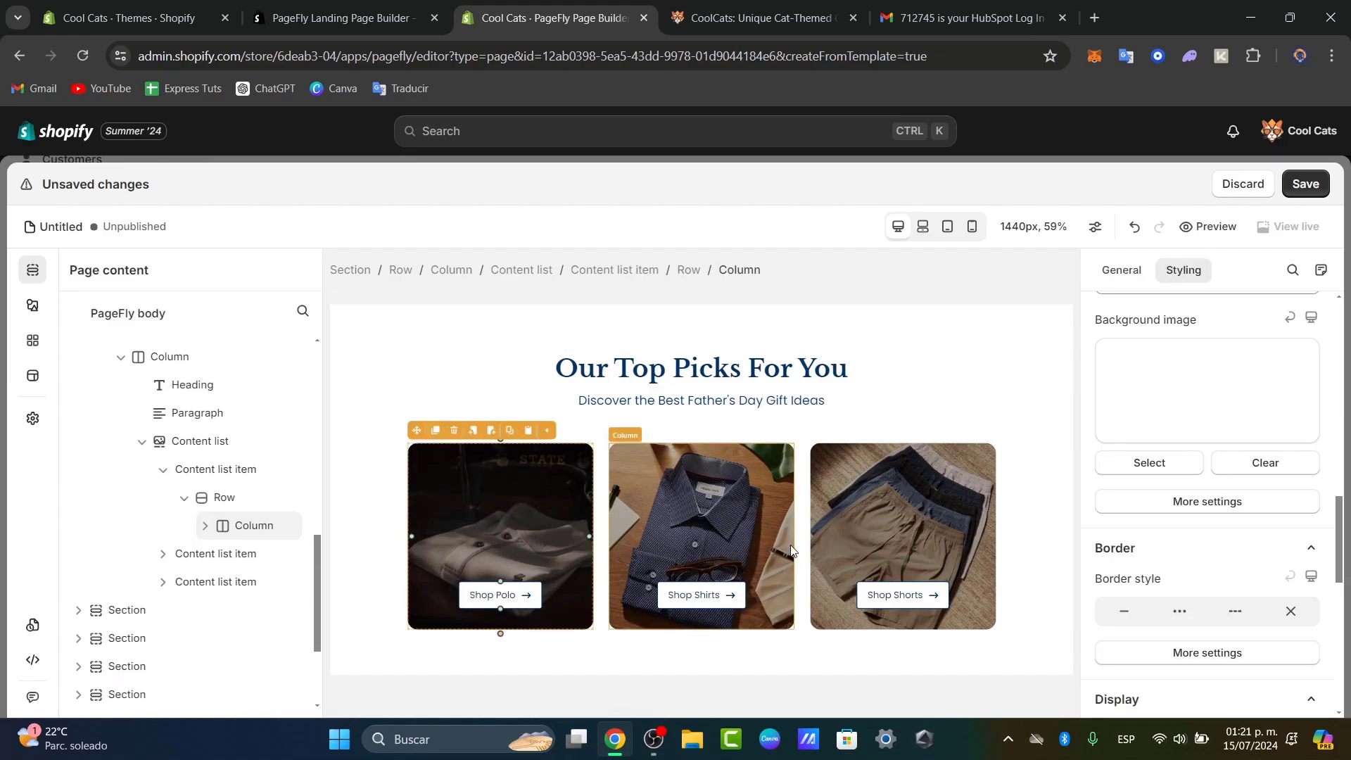
left_click(935, 424)
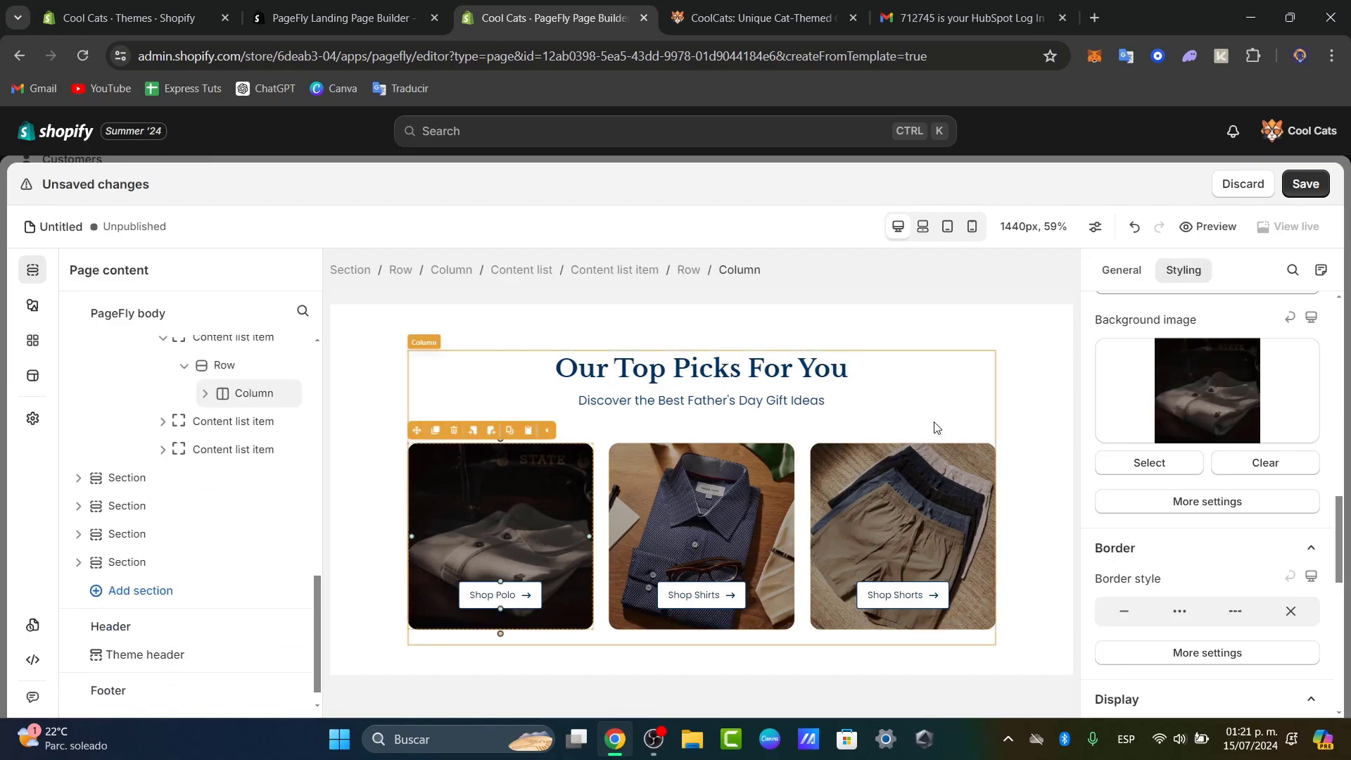
left_click(1030, 418)
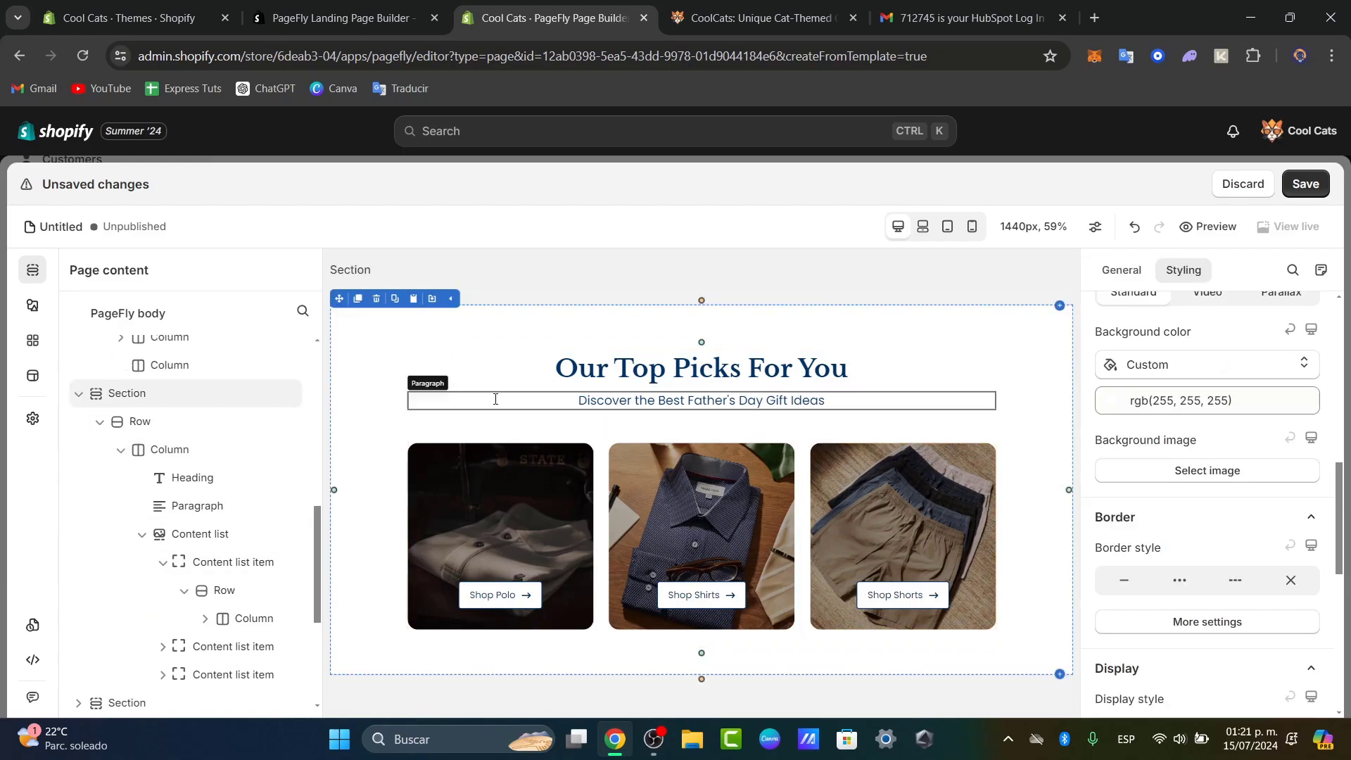
left_click(379, 300)
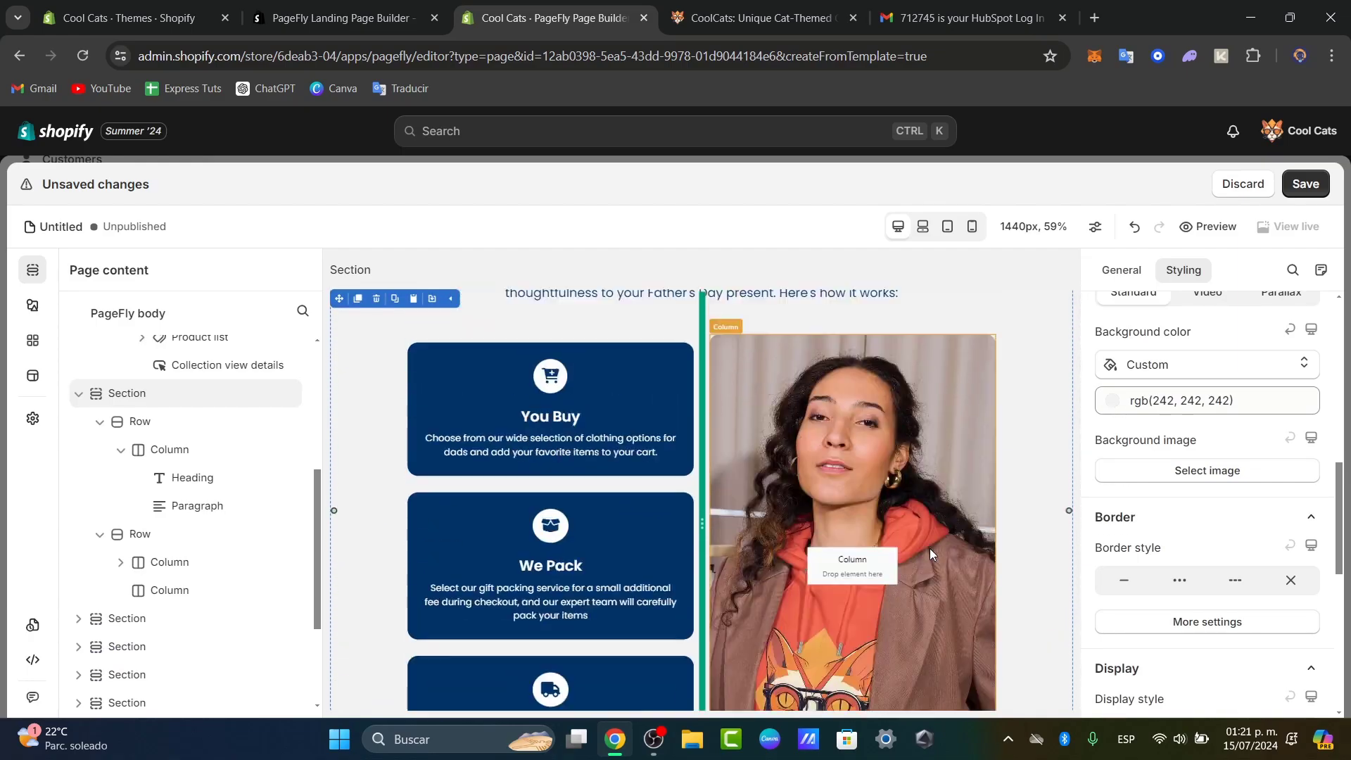
Step: Save the page with the title 'Landing Page'
left_click(1283, 188)
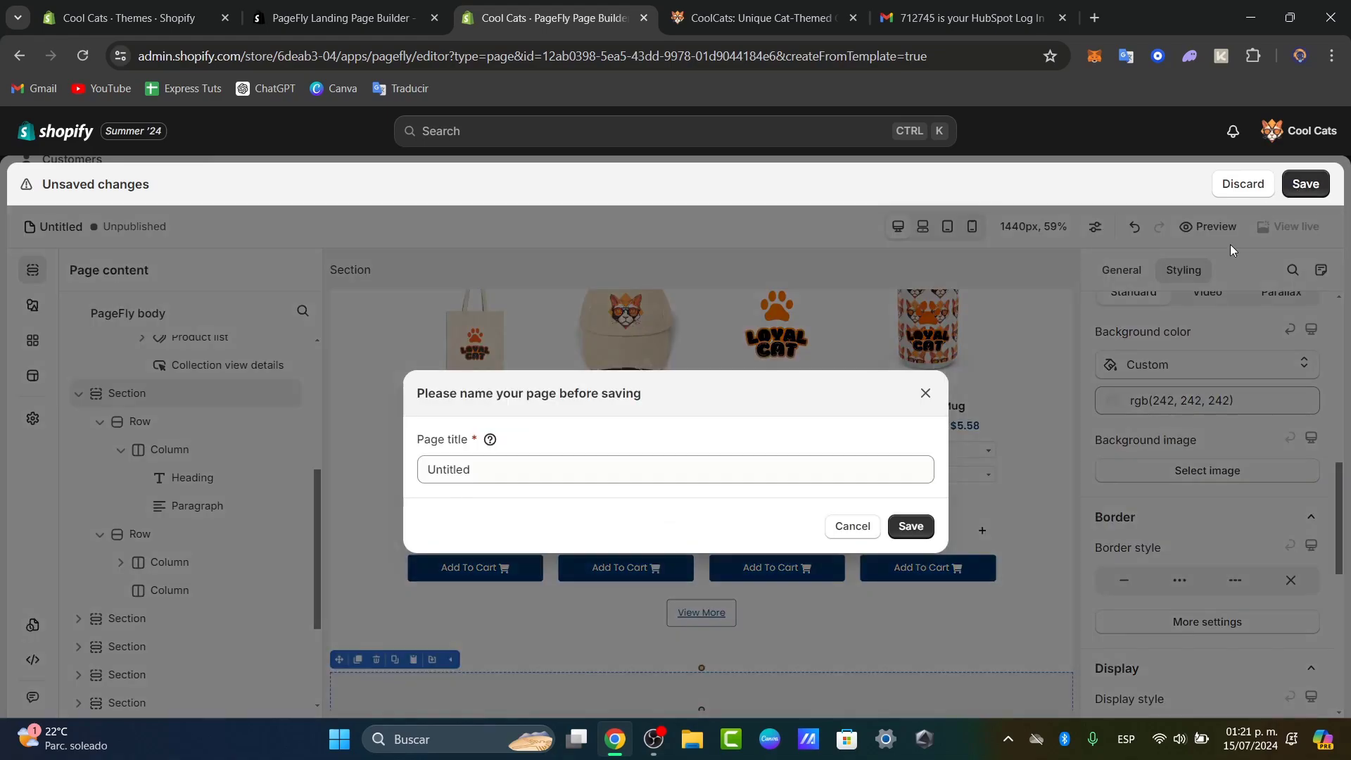
double_click(569, 460)
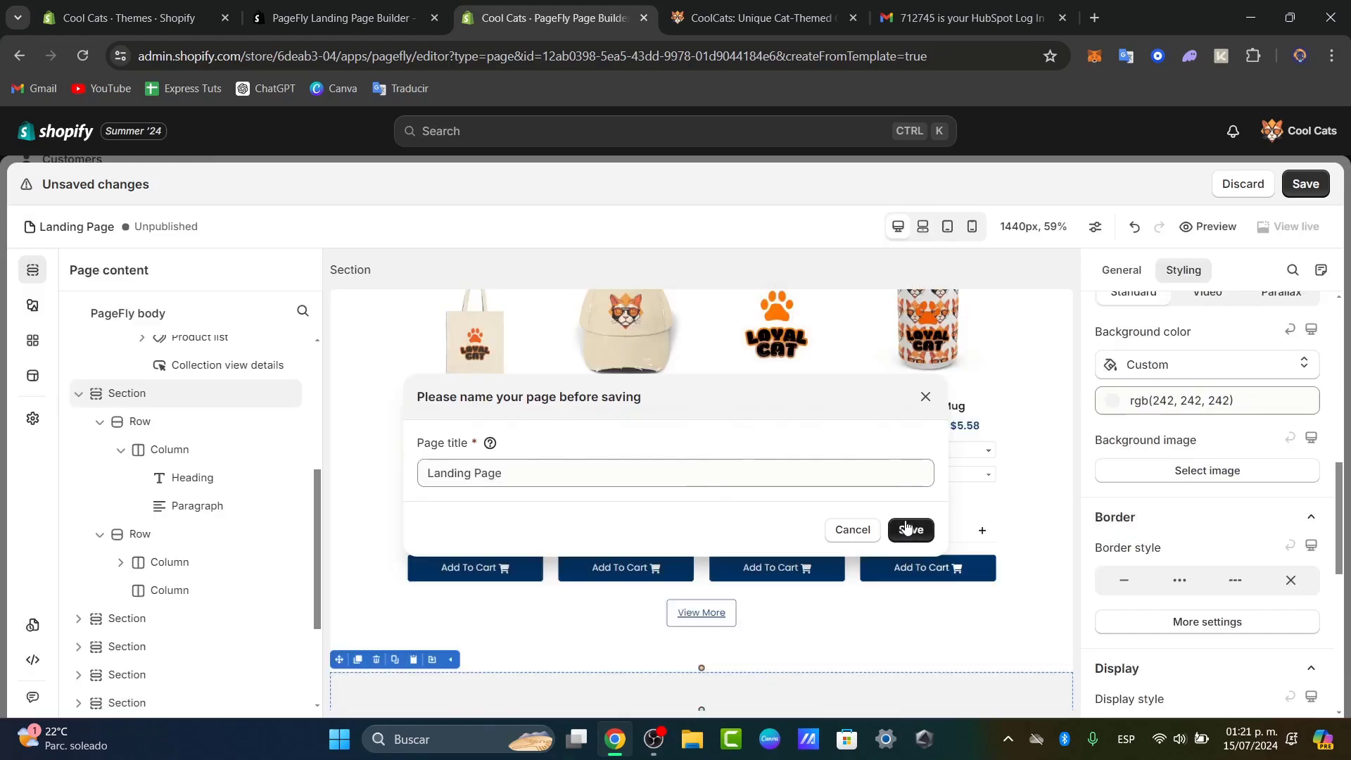
left_click(909, 526)
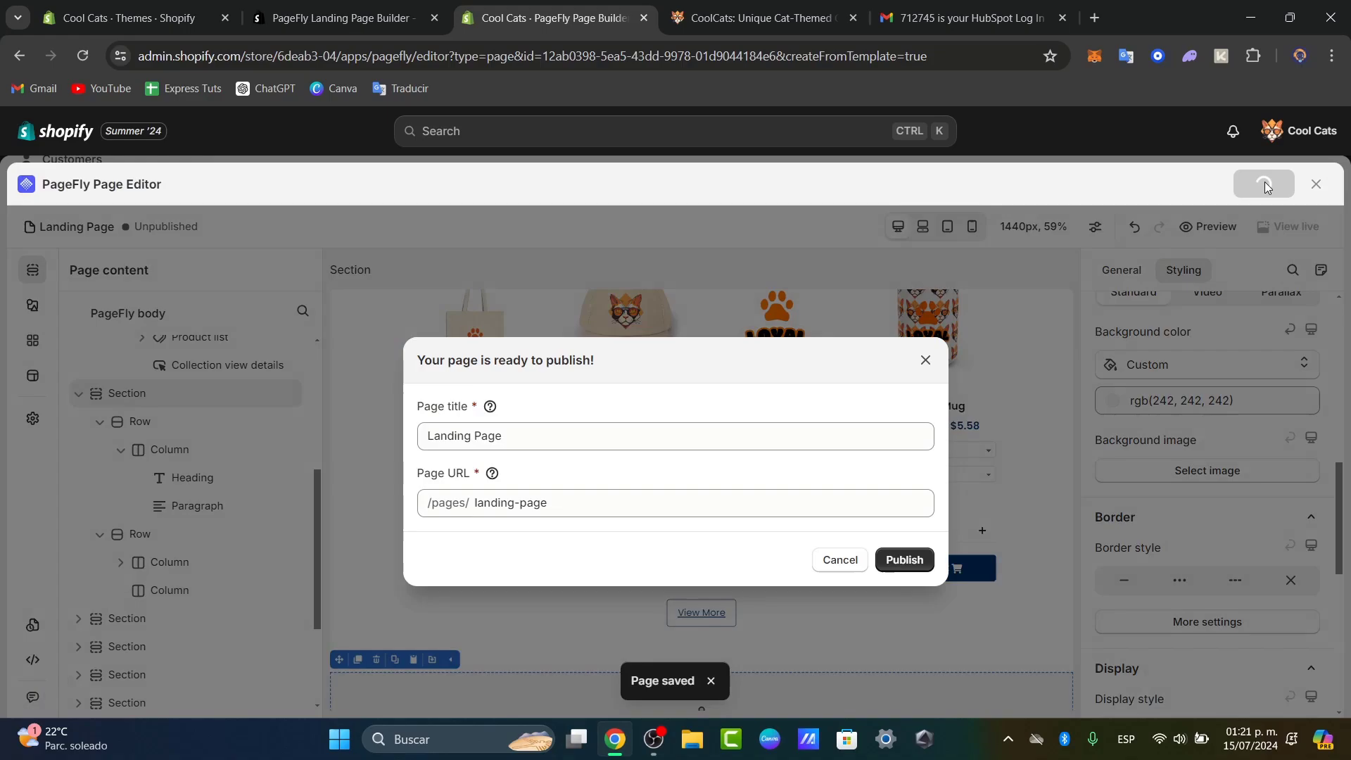
Step: Check the title and URL, attempt to publish, and cancel the no-slots warning
left_click(568, 439)
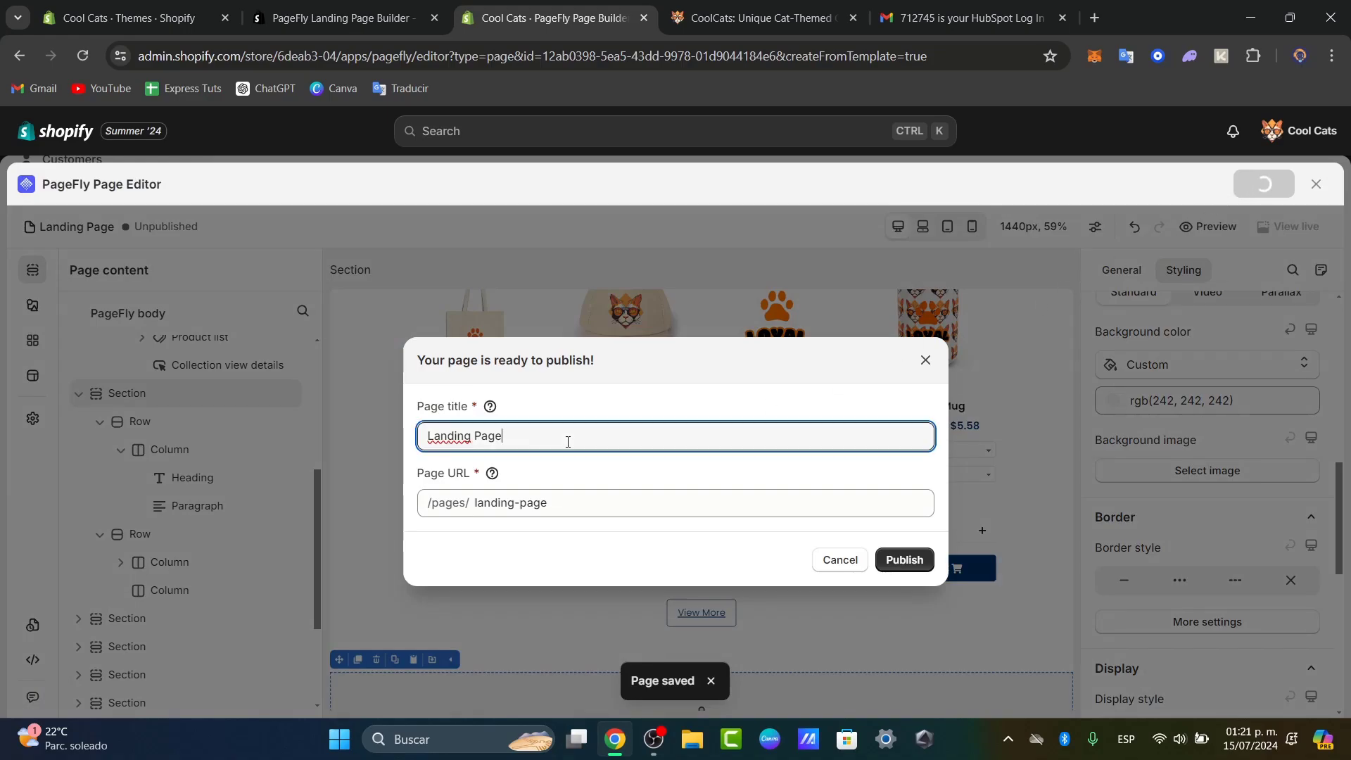
left_click(553, 502)
left_click(906, 560)
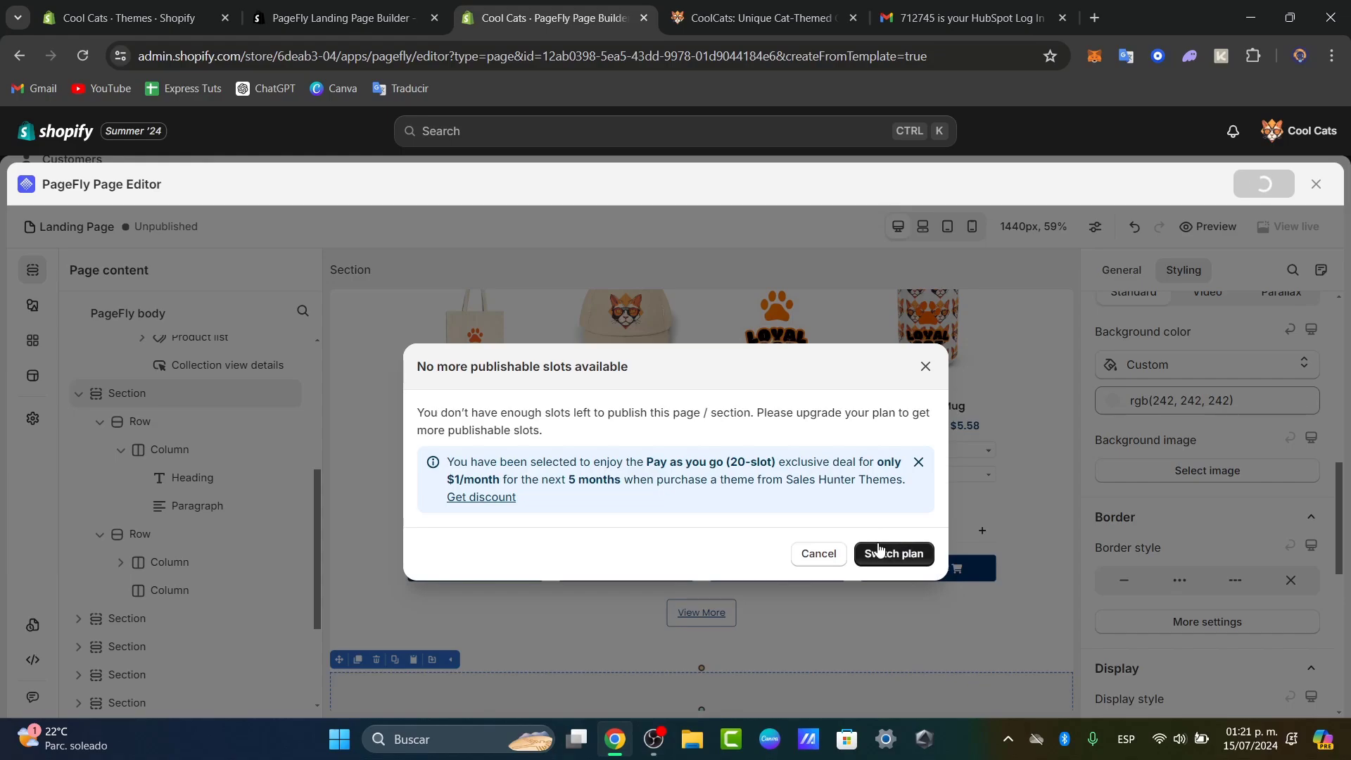
left_click(818, 555)
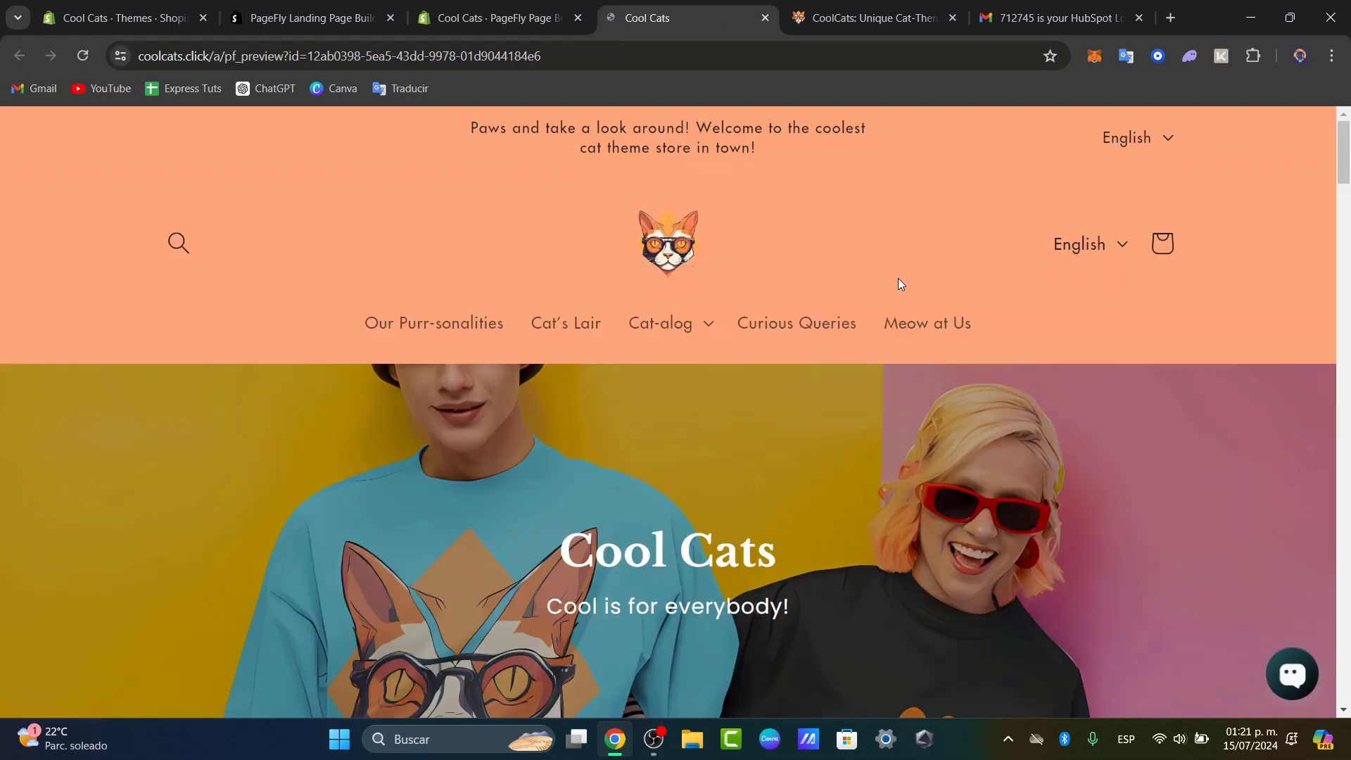
Step: Scroll the storefront preview from the Cool Cats hero down to 55% Off All Tees and back
scroll(898, 279, "down", 3)
scroll(898, 283, "down", 15)
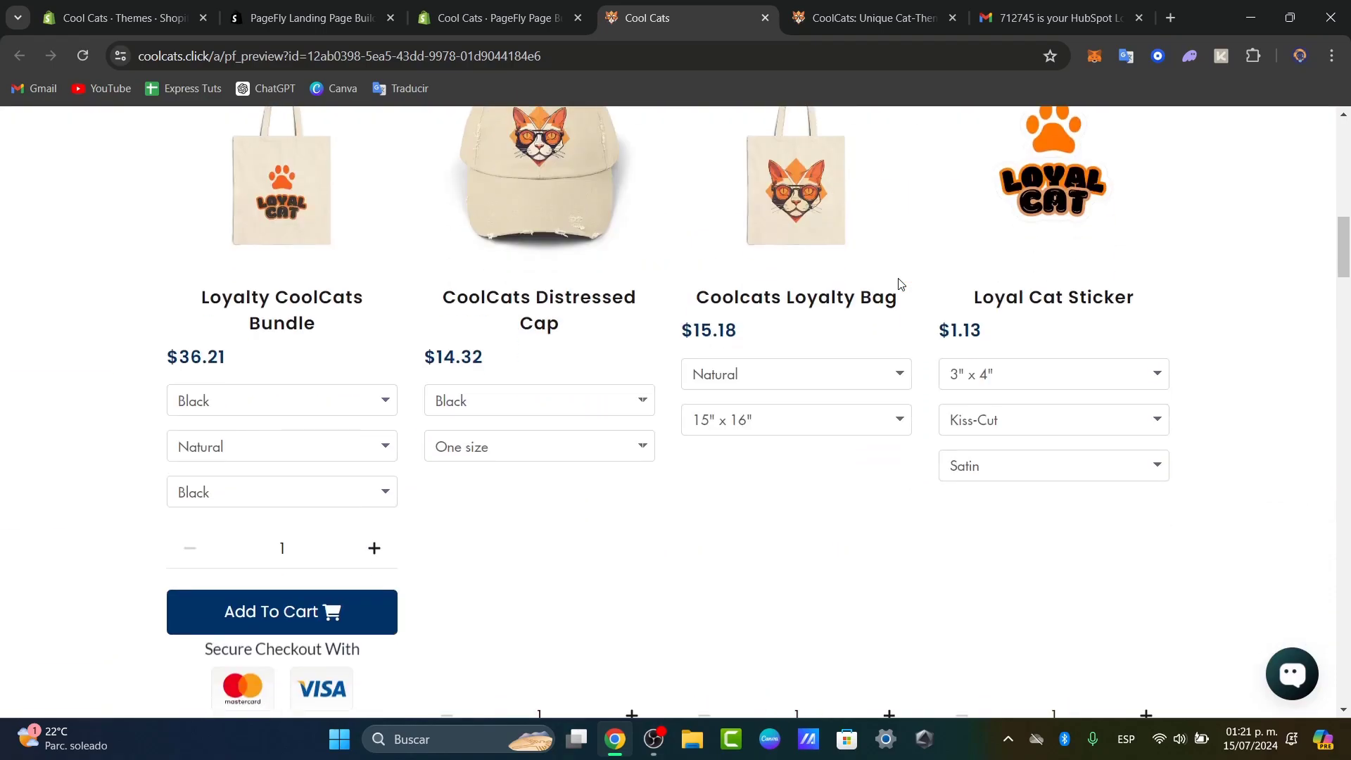
scroll(899, 285, "up", 3)
scroll(899, 284, "up", 12)
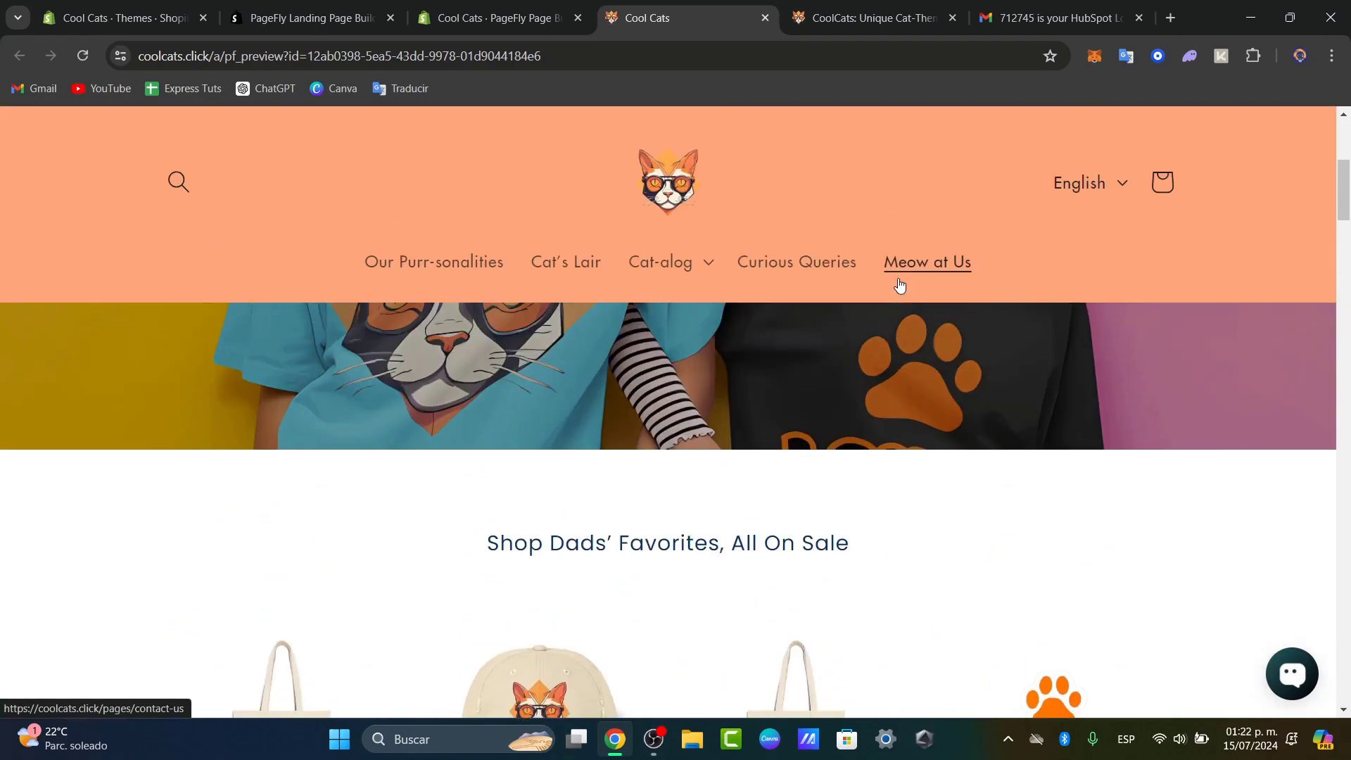
scroll(901, 284, "down", 4)
scroll(900, 284, "down", 13)
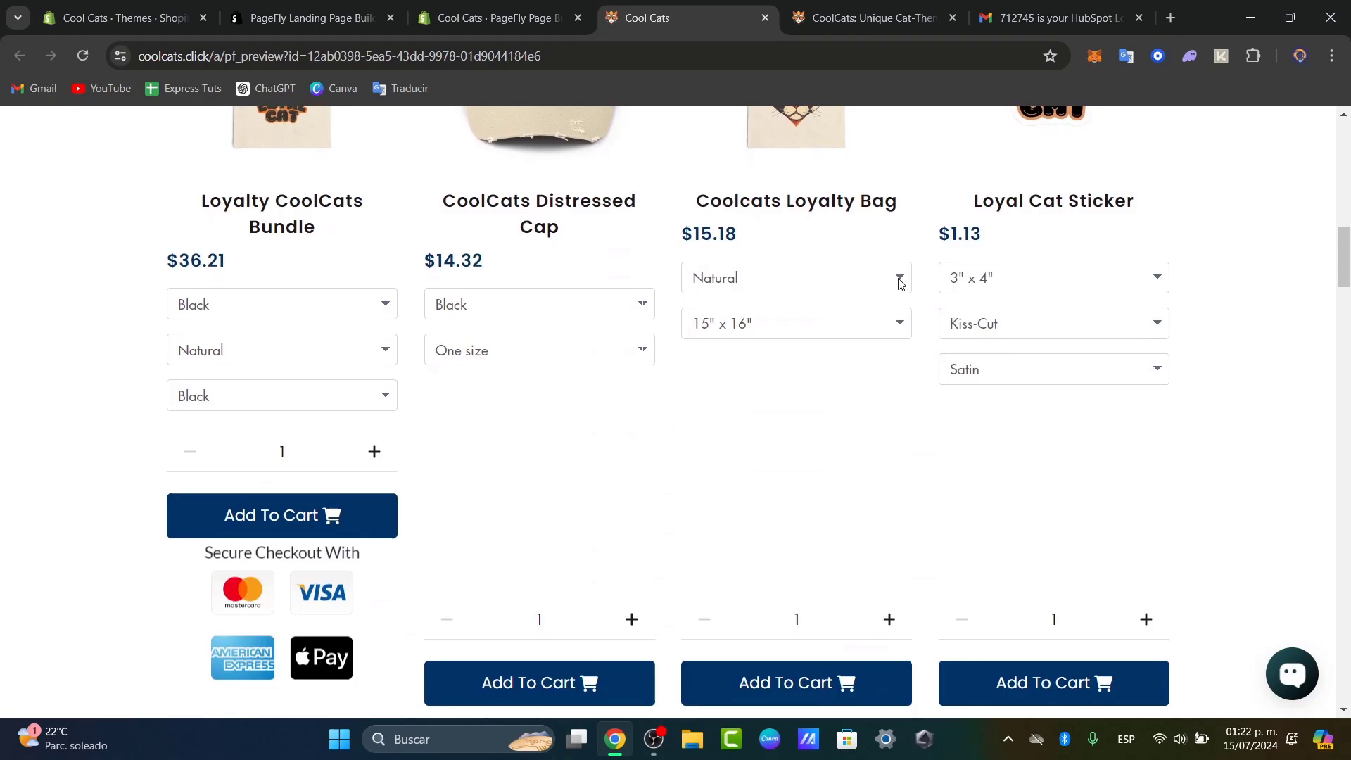
scroll(900, 284, "down", 6)
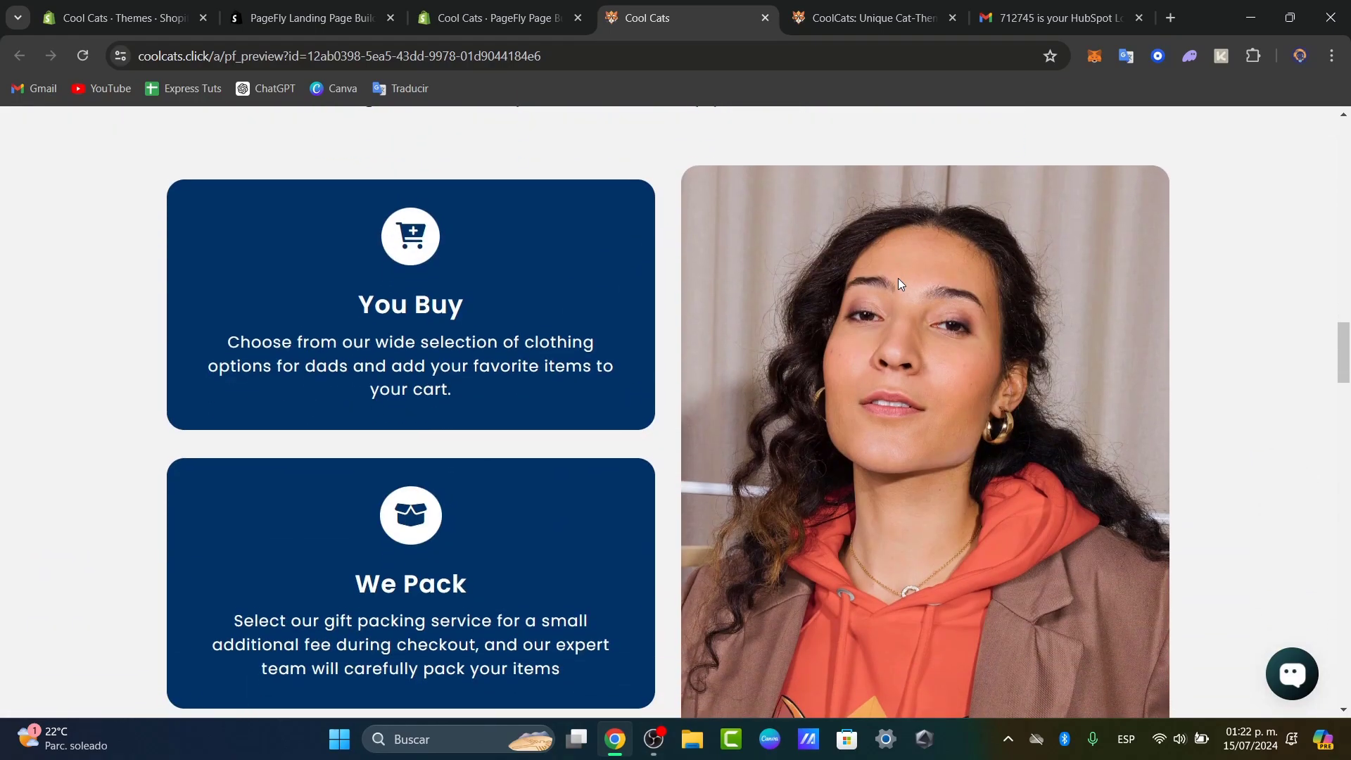
scroll(899, 284, "down", 10)
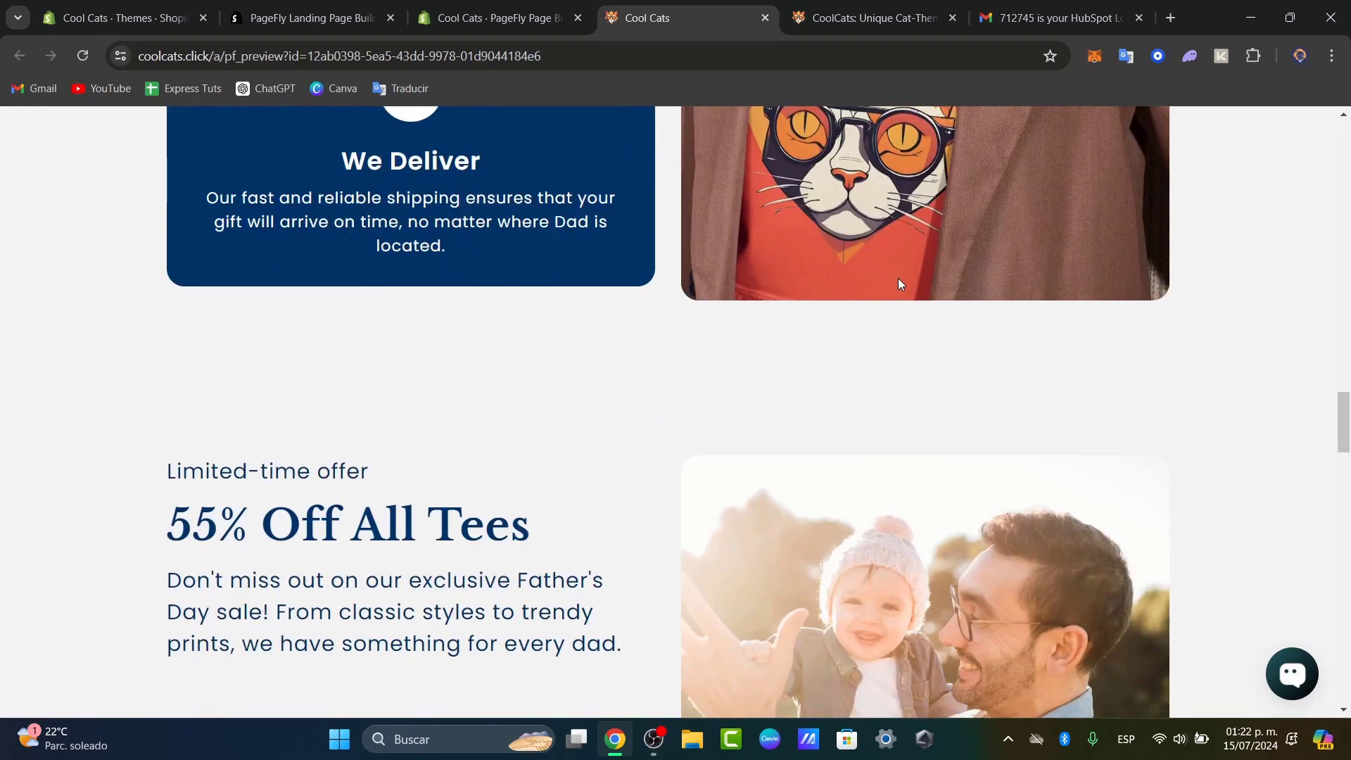
scroll(899, 284, "up", 15)
scroll(899, 284, "up", 13)
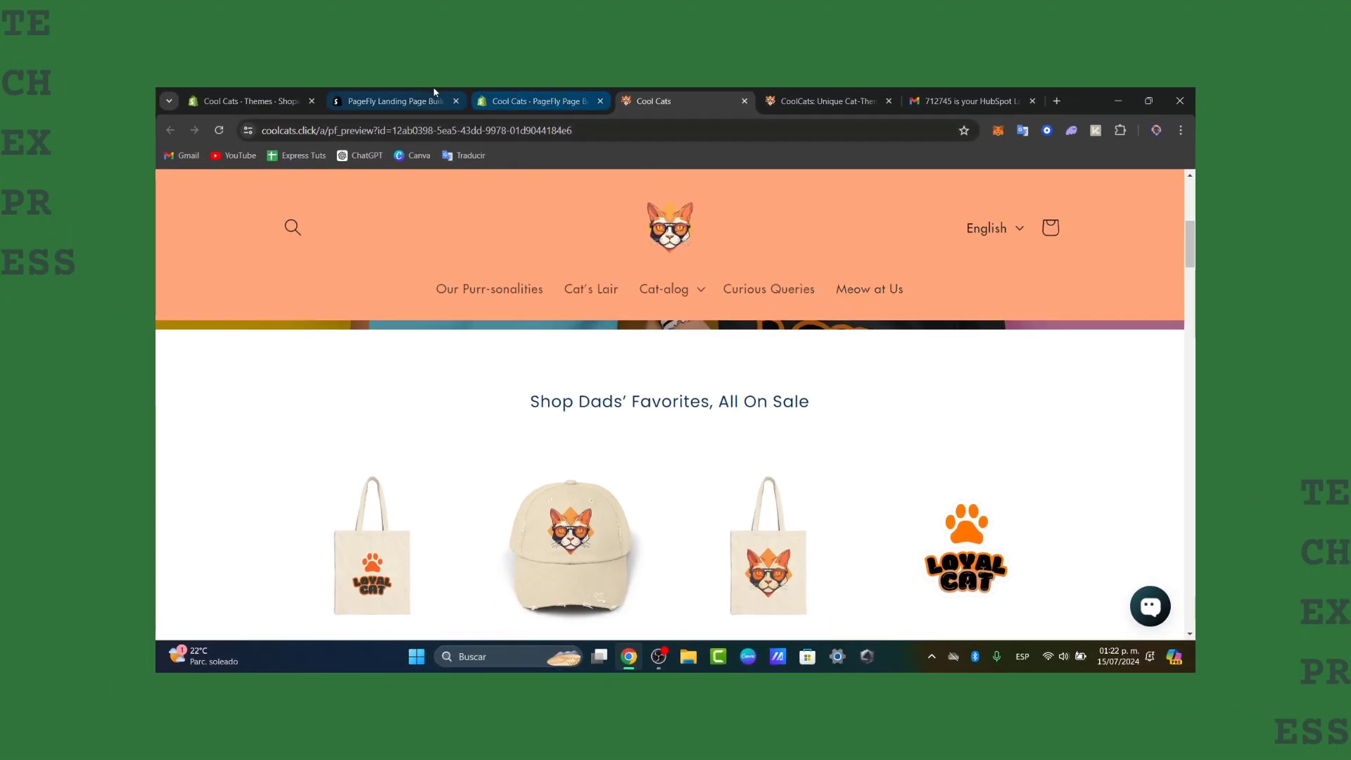
Step: Switch back to the PageFly Landing Page Builder App Store listing tab
left_click(412, 101)
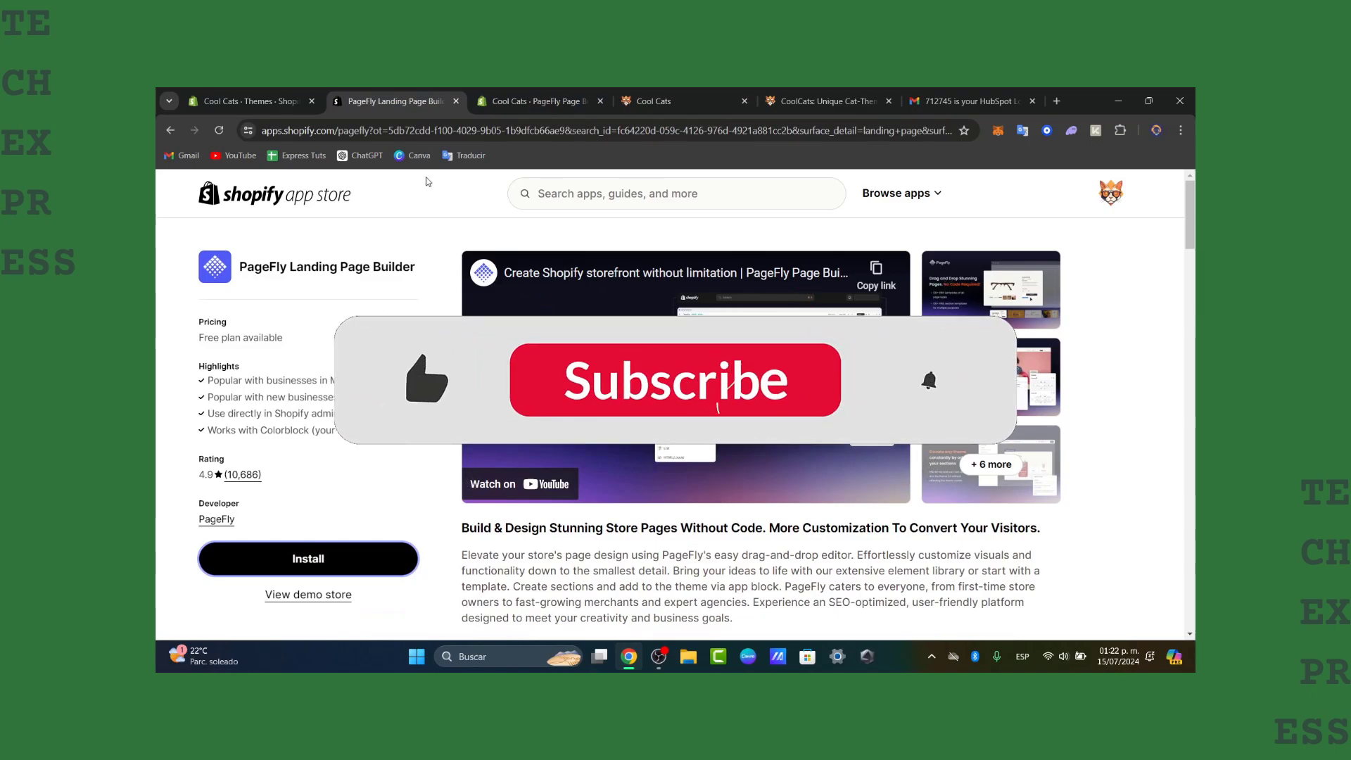